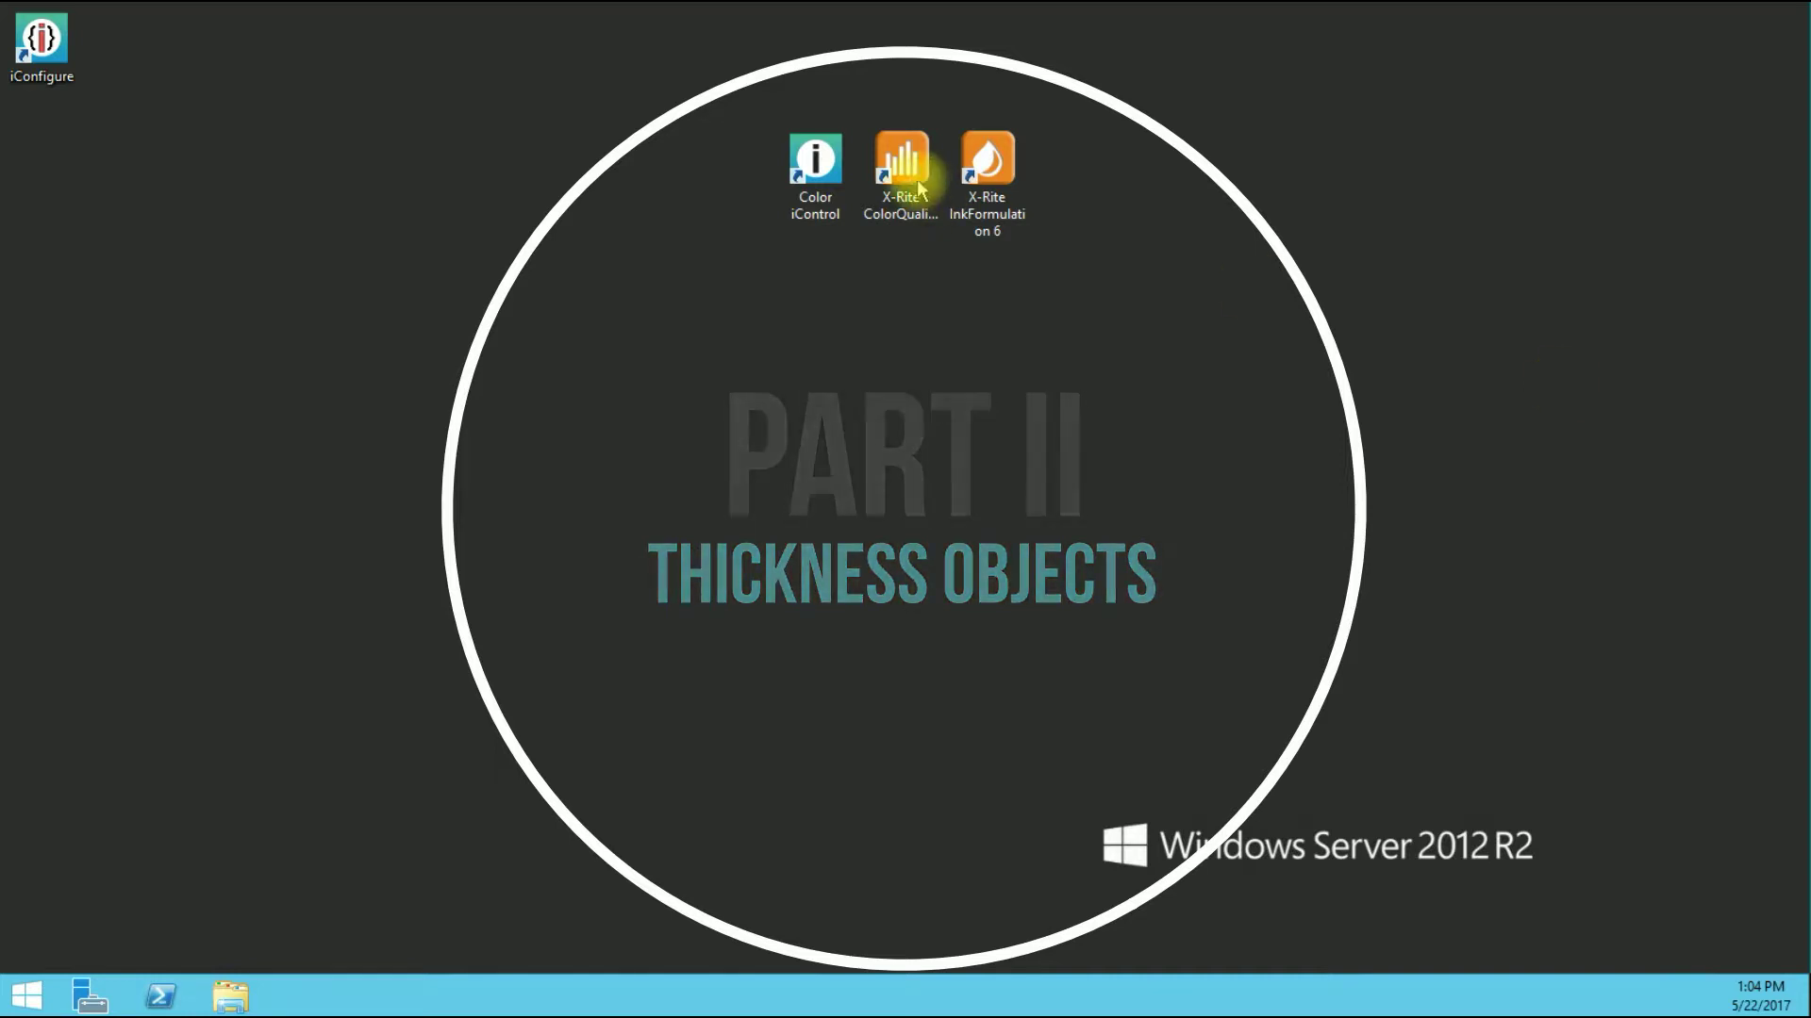
Step: Launch InkFormulation 6 from the desktop shortcut and log in with the user password
left_click(999, 151)
double_click(1000, 151)
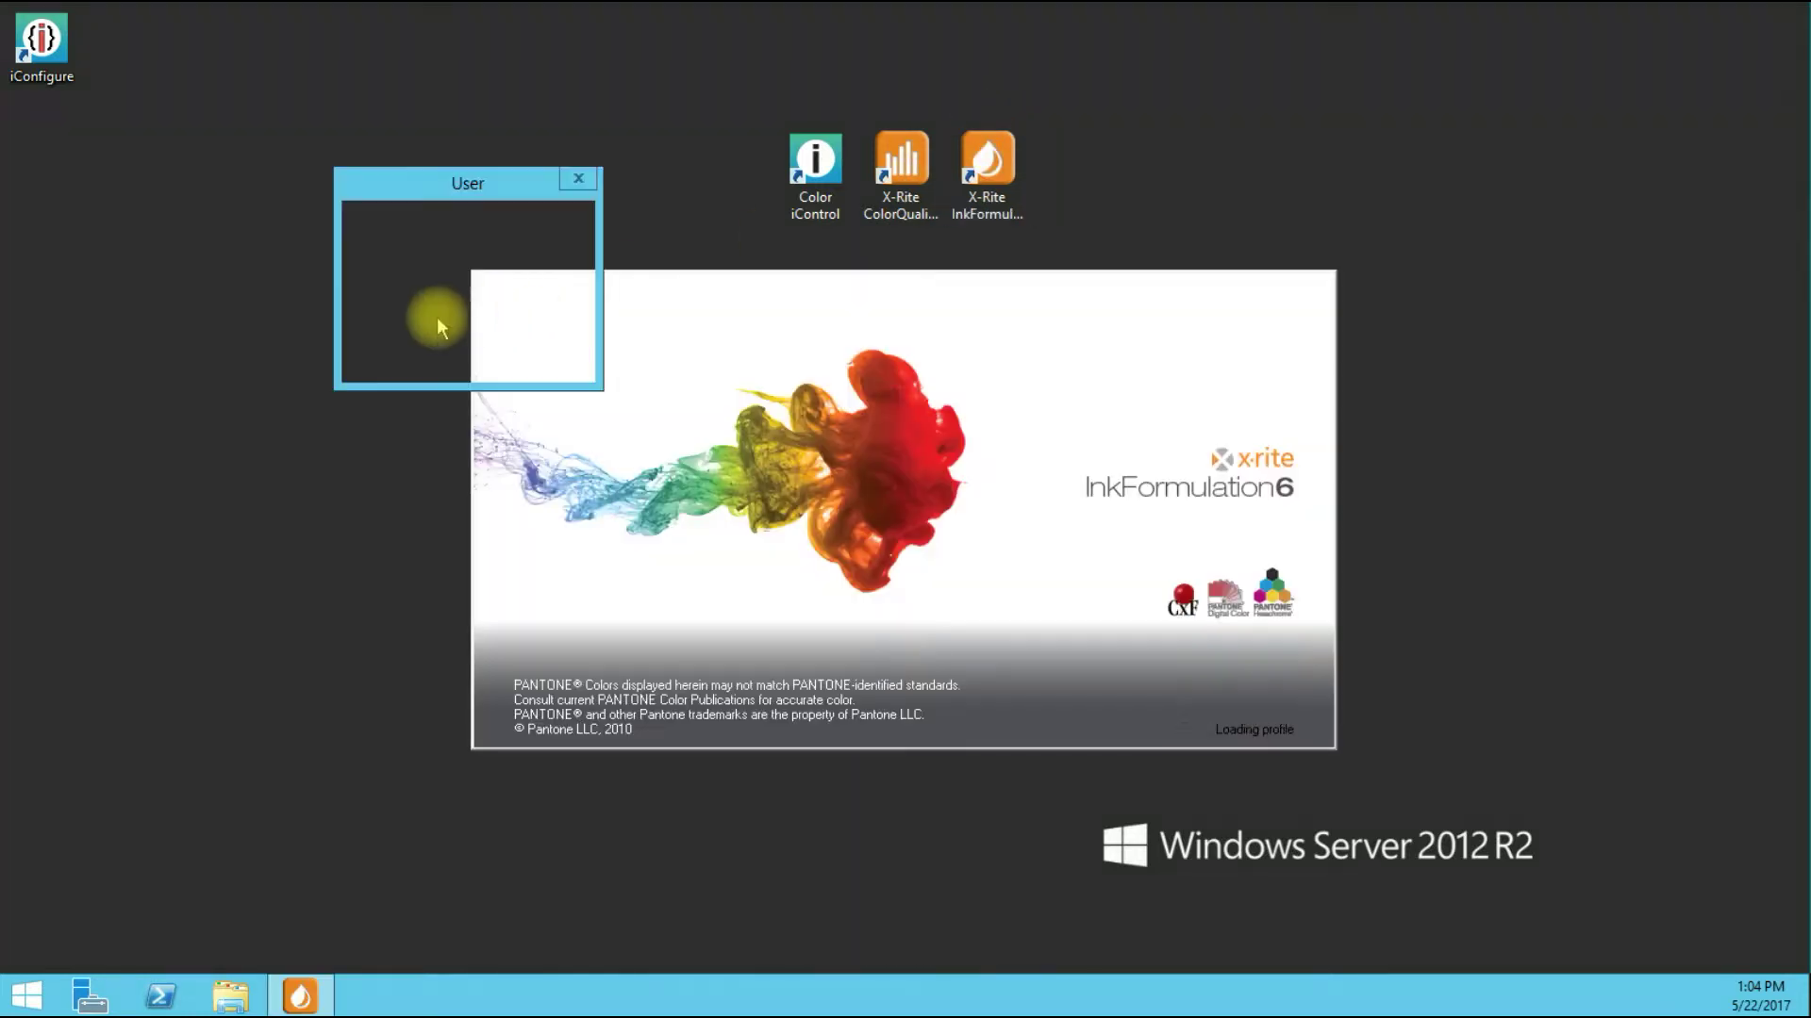
type("**")
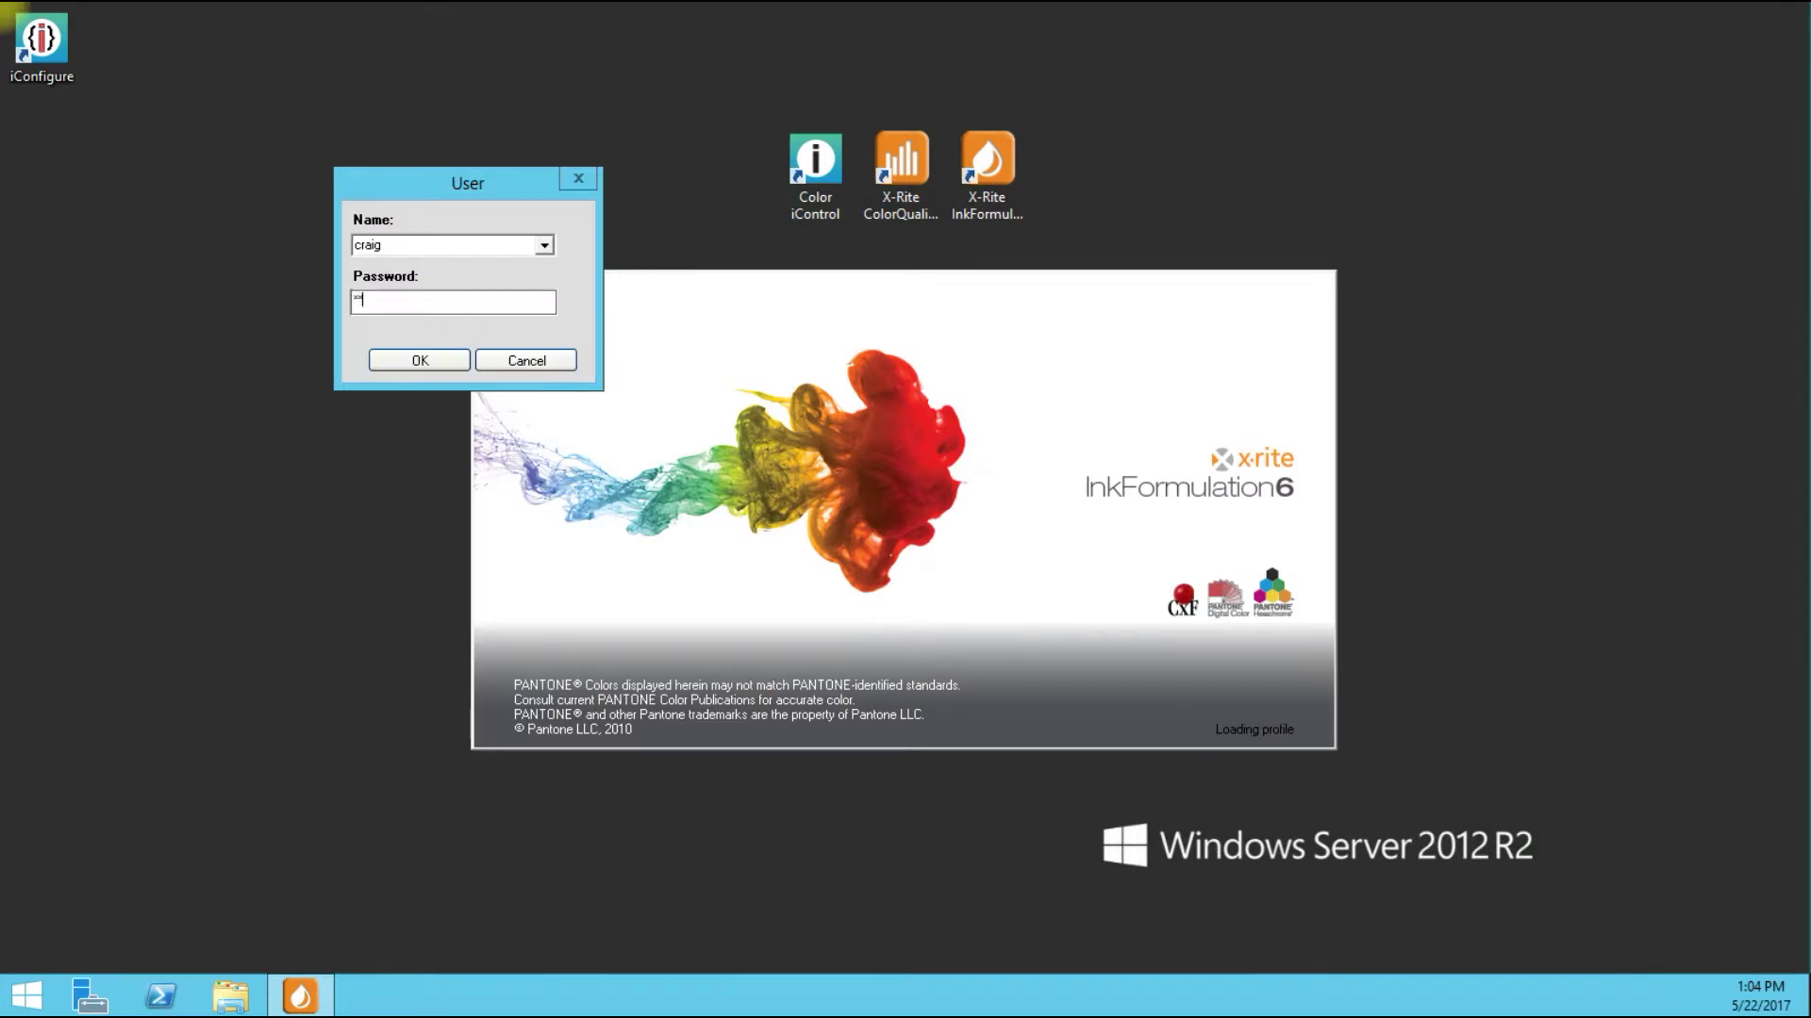
type("***********")
key("Return")
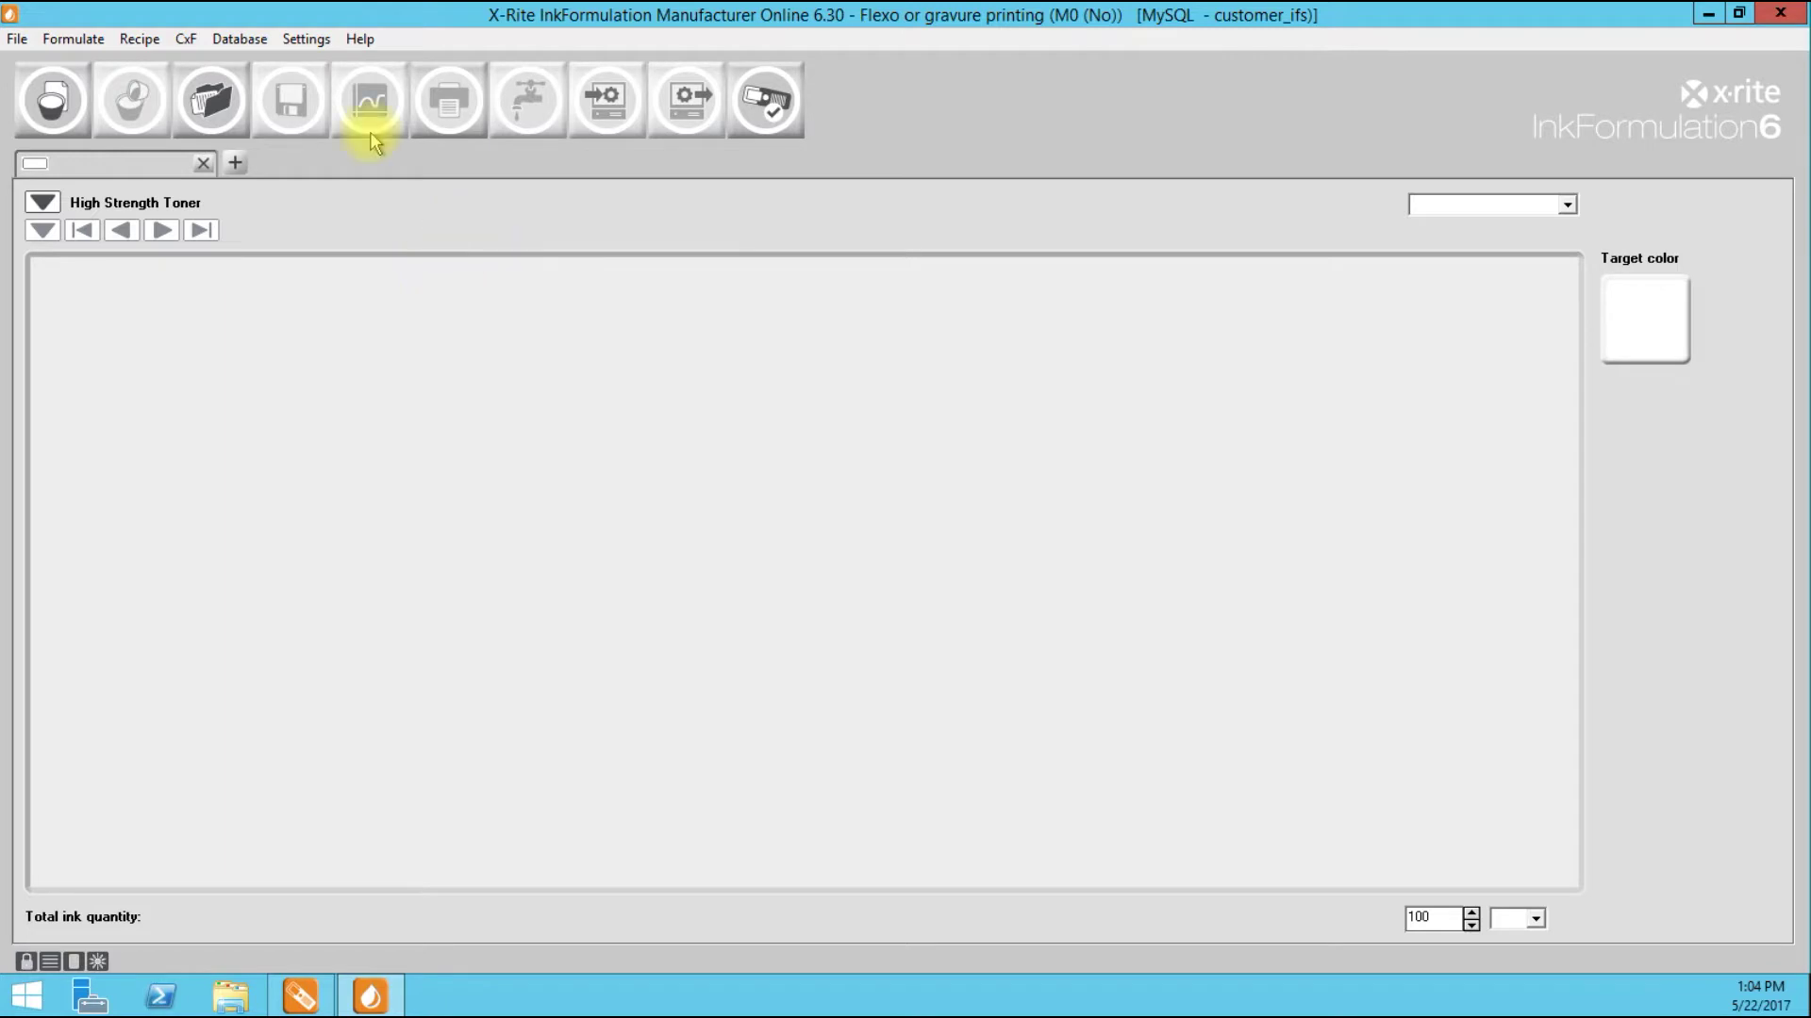
Step: Load the PANTONE 232 C +1 Add CT recipe from Starting Formulas, applying it from assortment
left_click(139, 38)
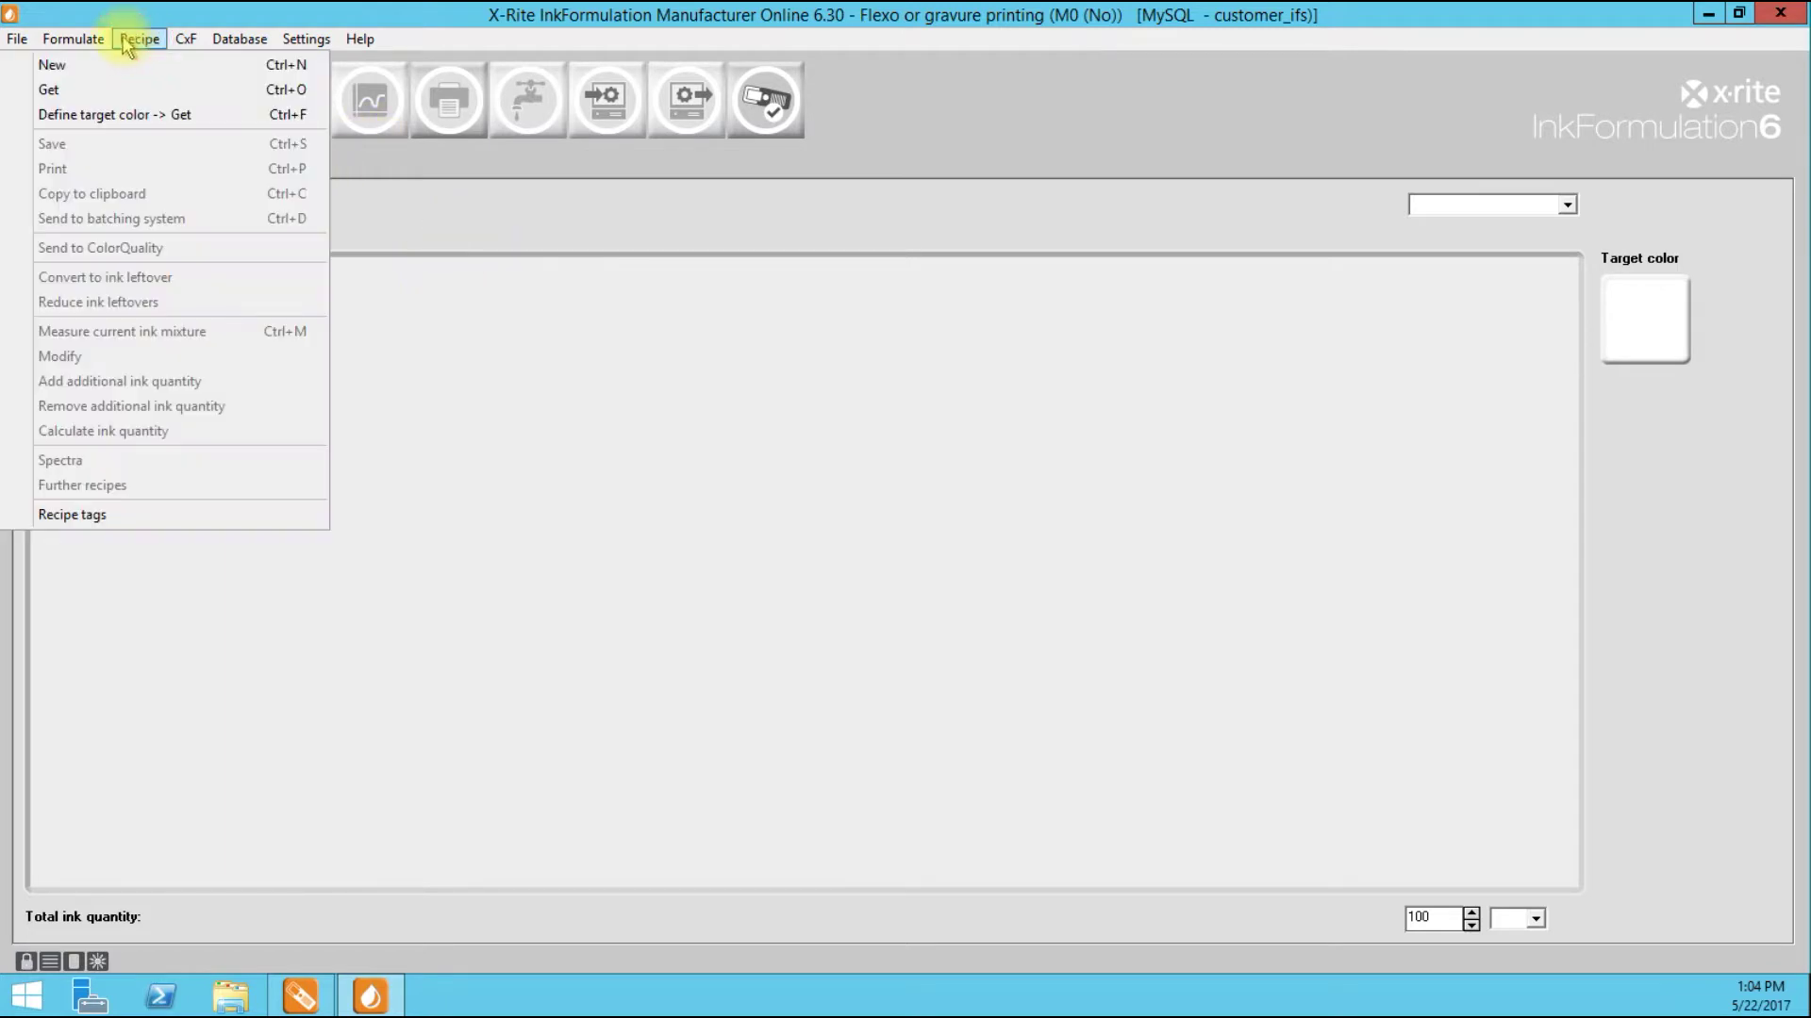
left_click(107, 90)
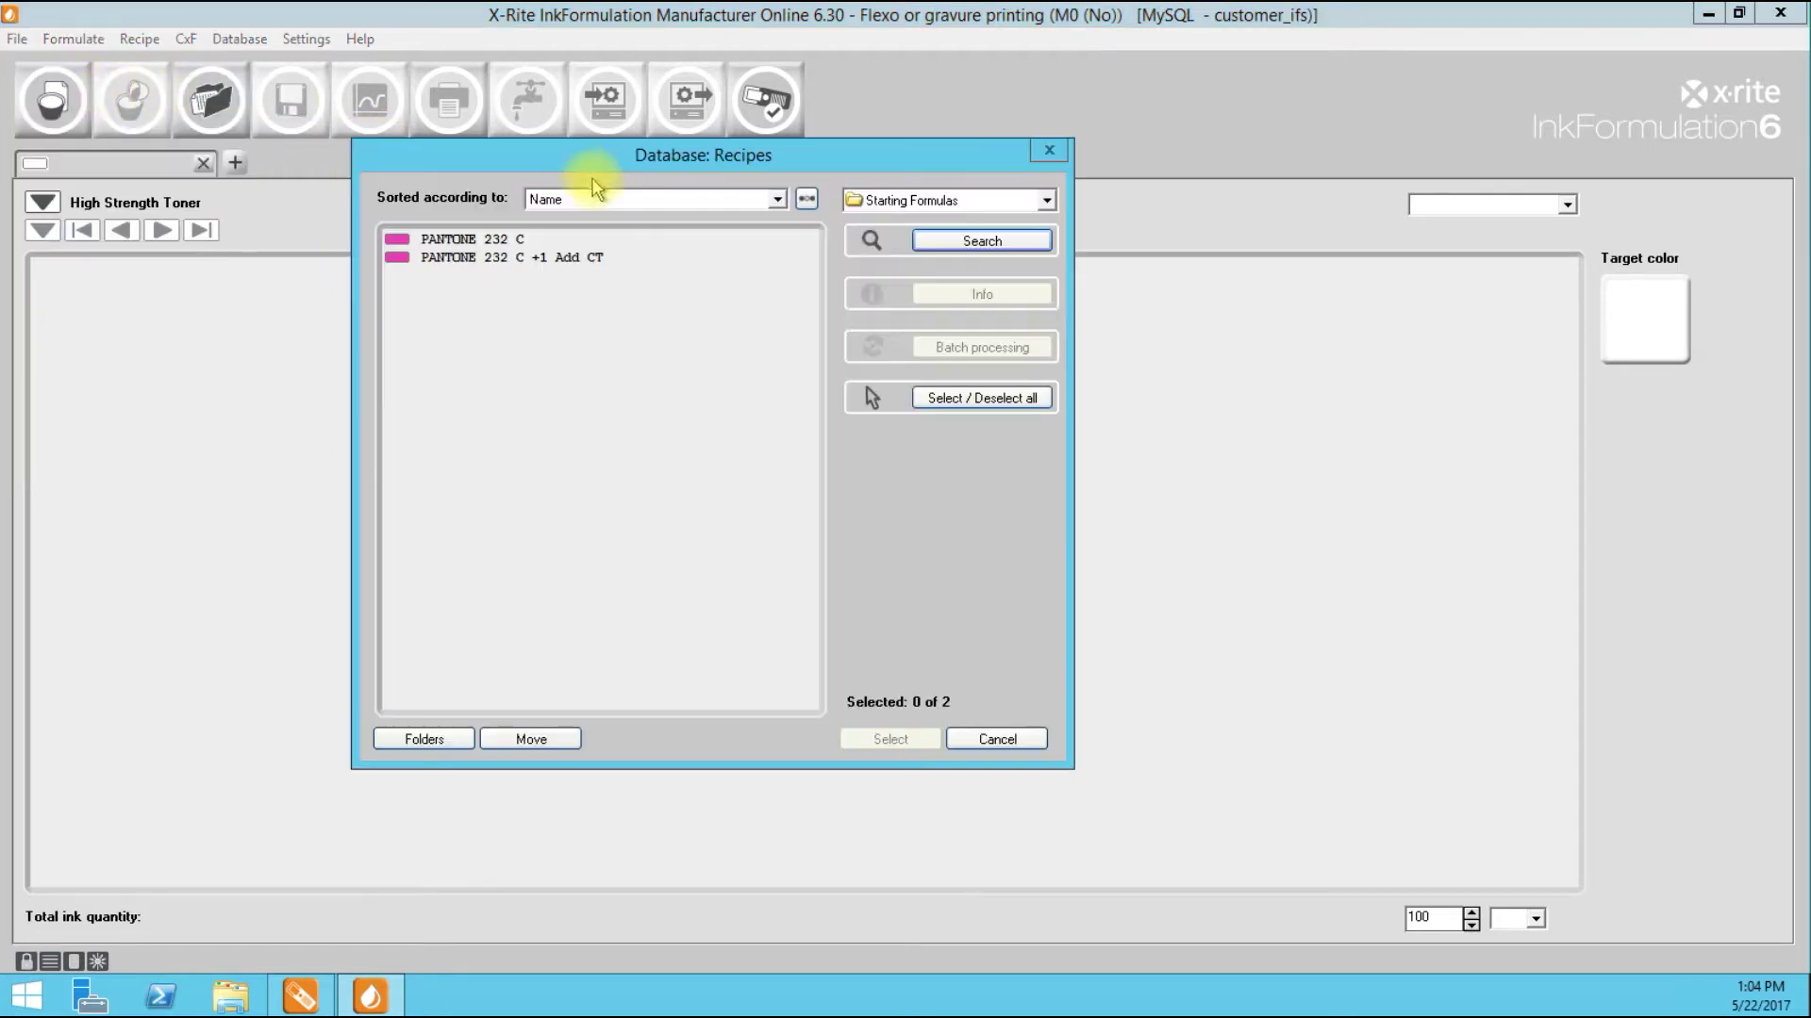
left_click(601, 256)
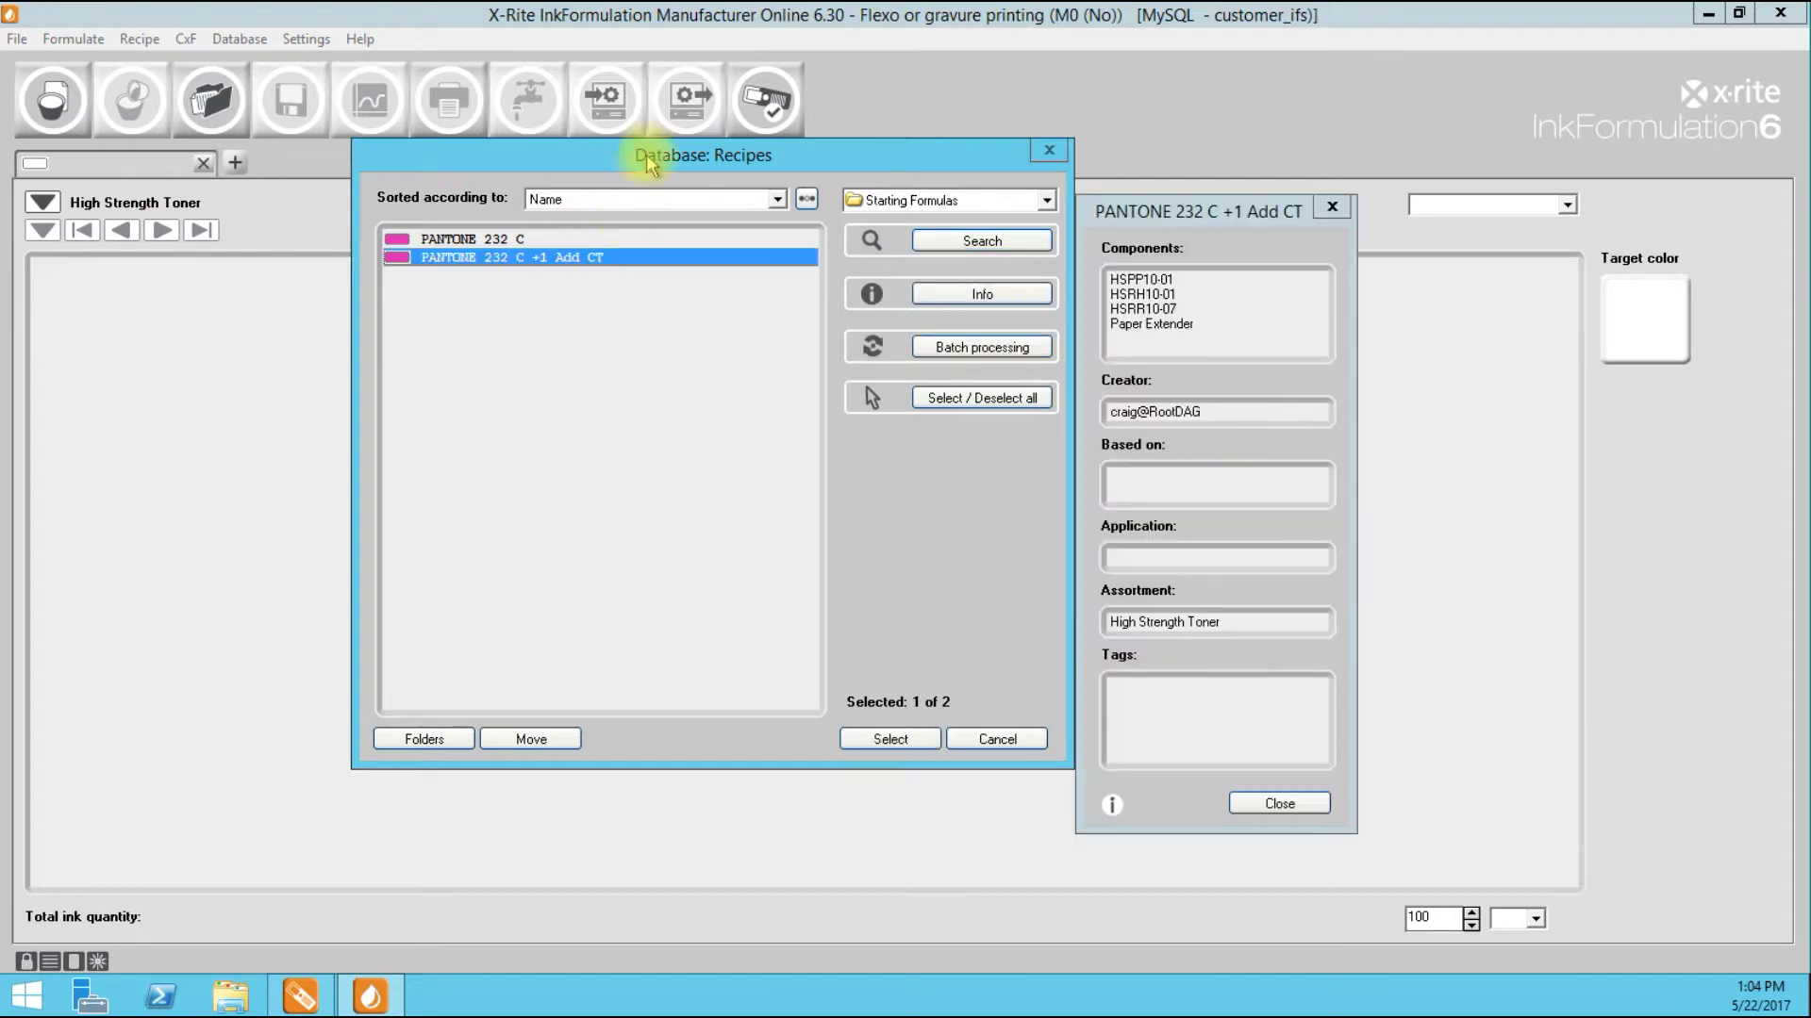
left_click(903, 739)
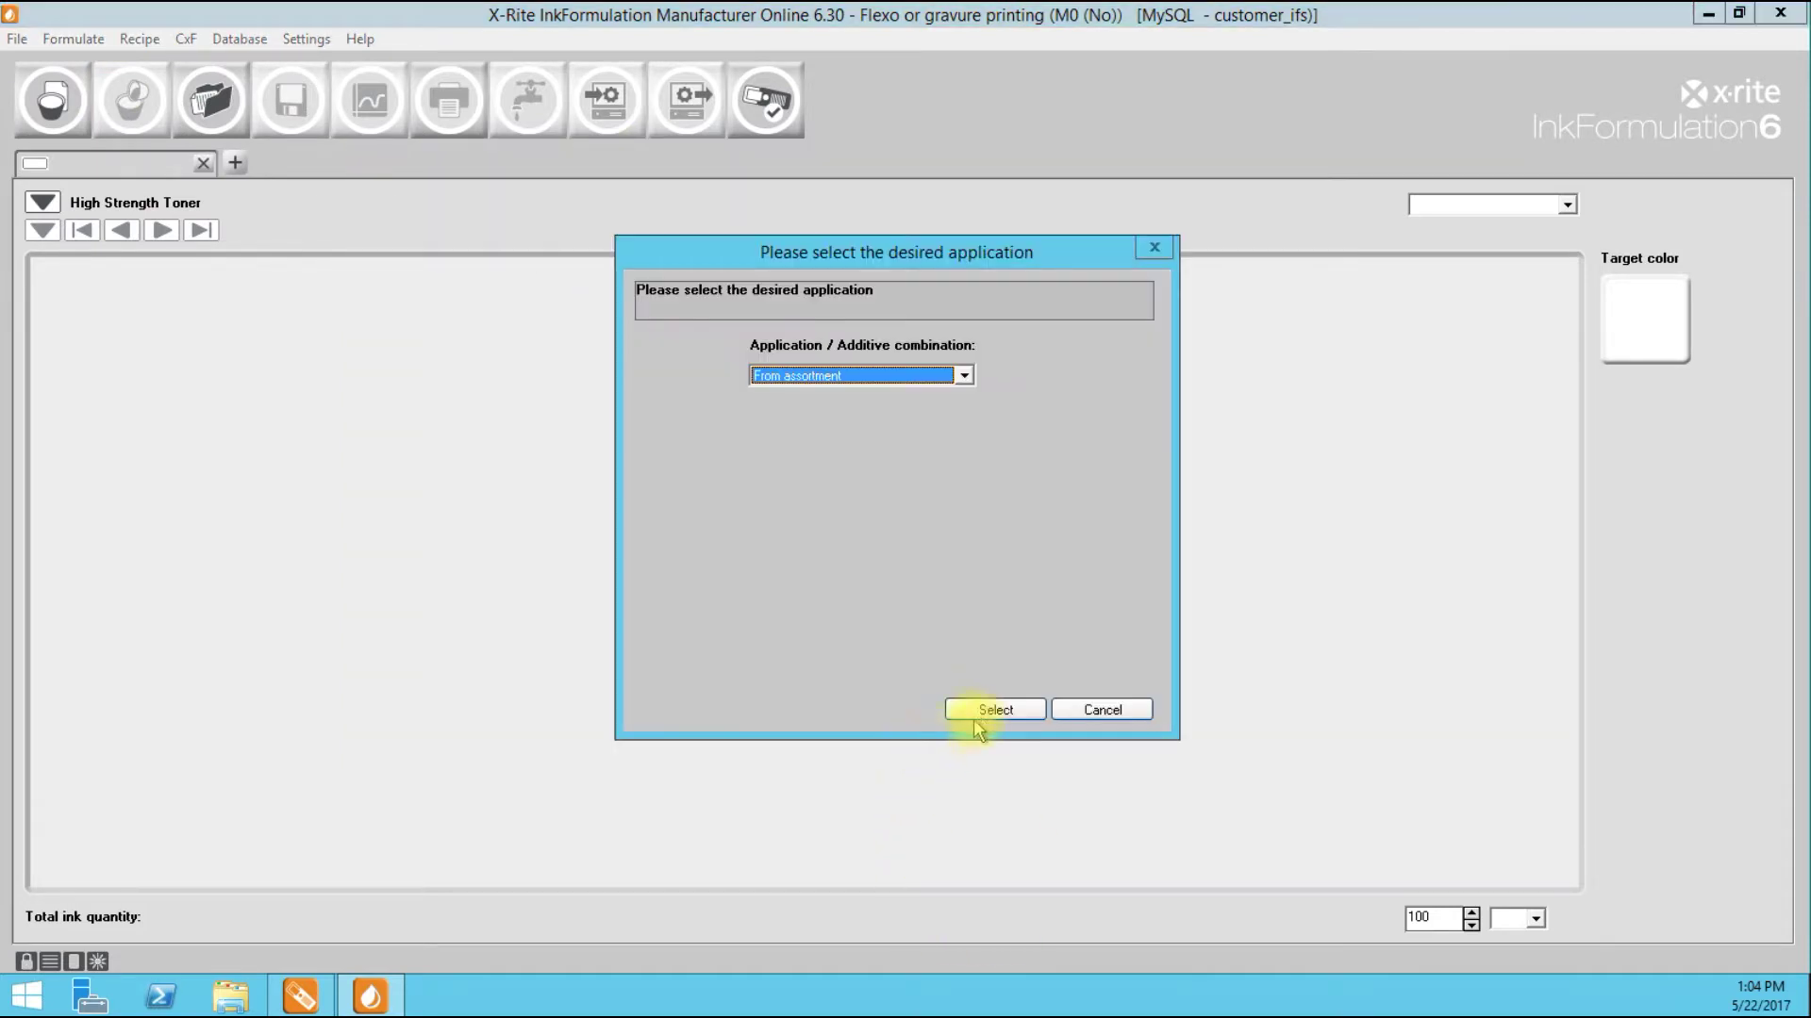
left_click(982, 712)
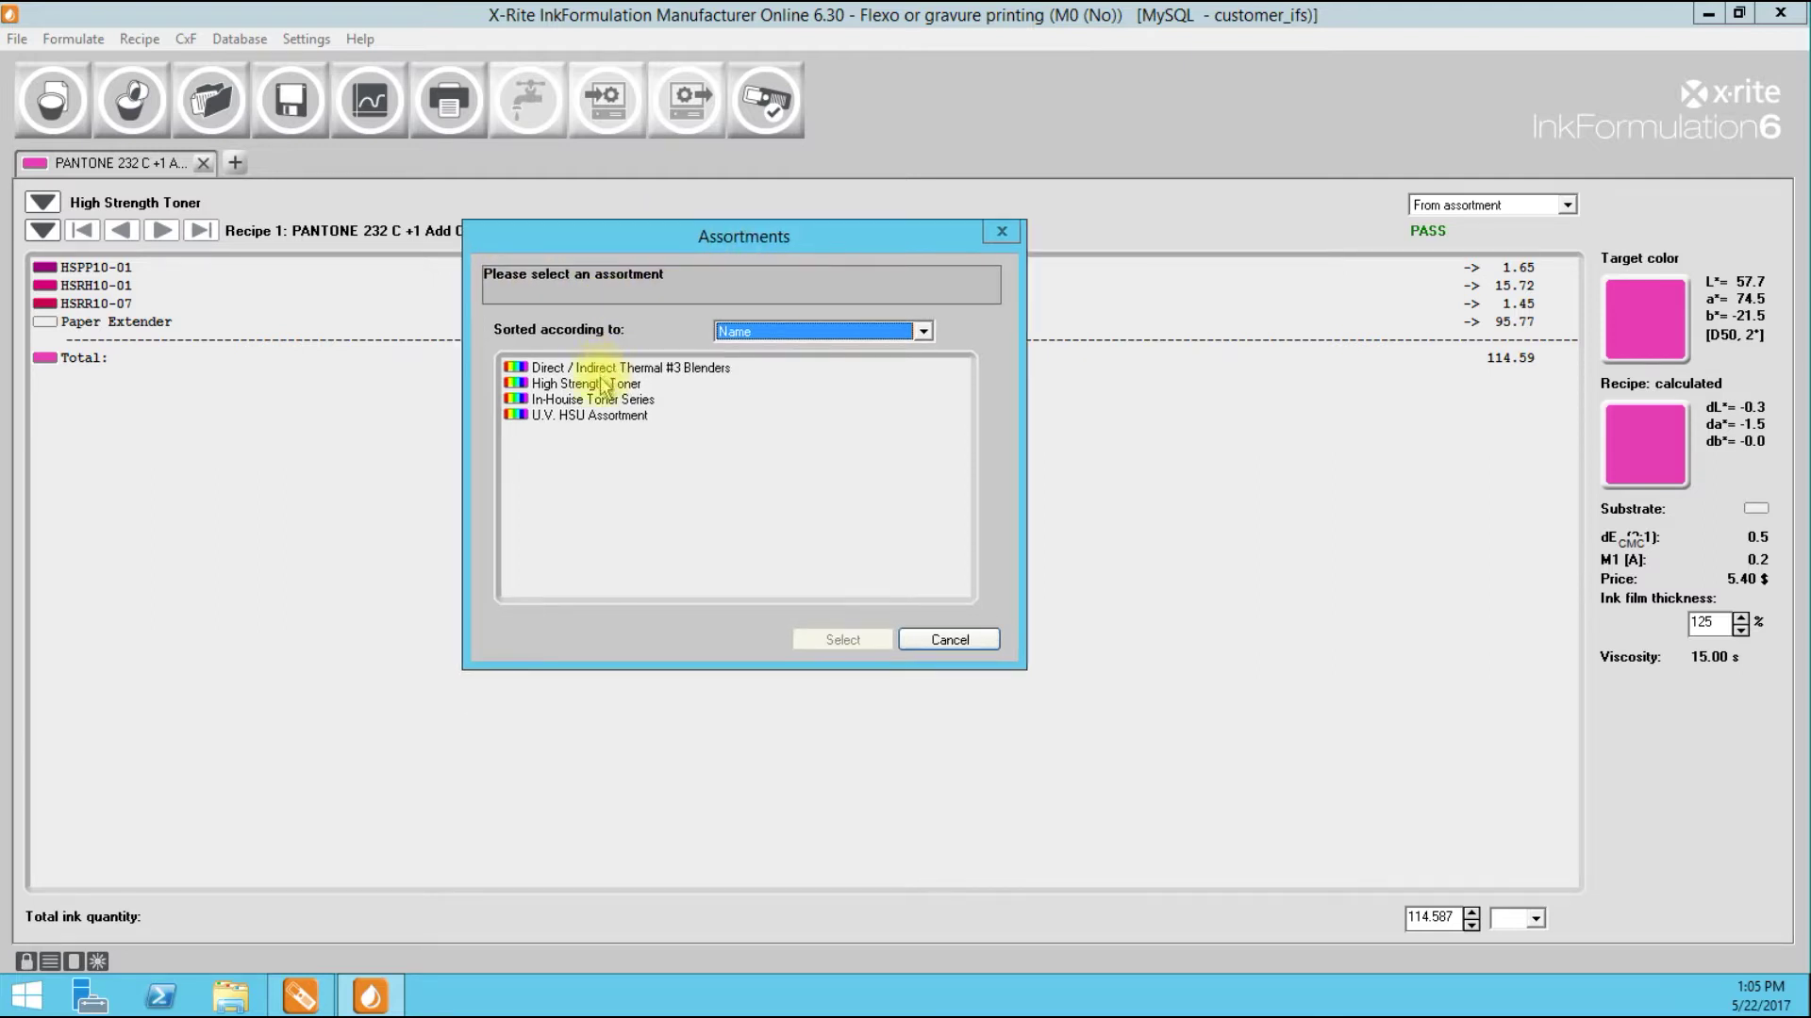
Step: Review the High Strength Toner assortment details and confirm it as the recipe's assortment
double_click(603, 385)
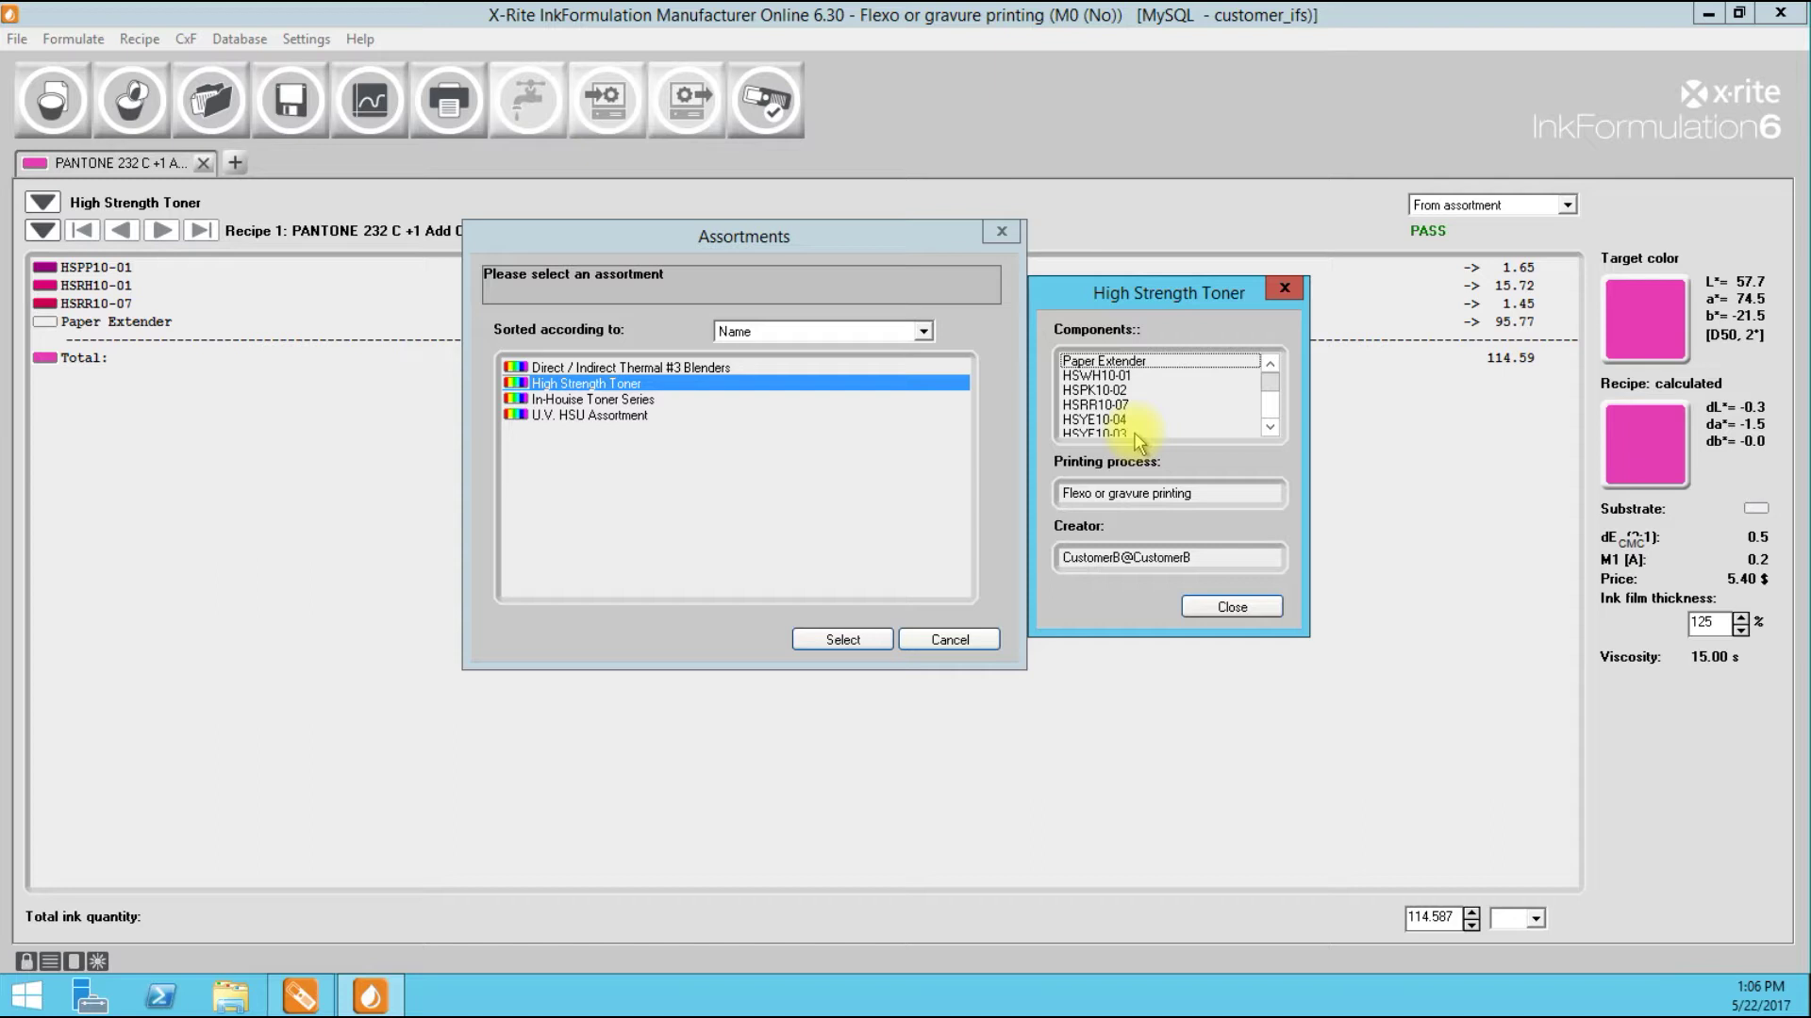
left_click(1238, 608)
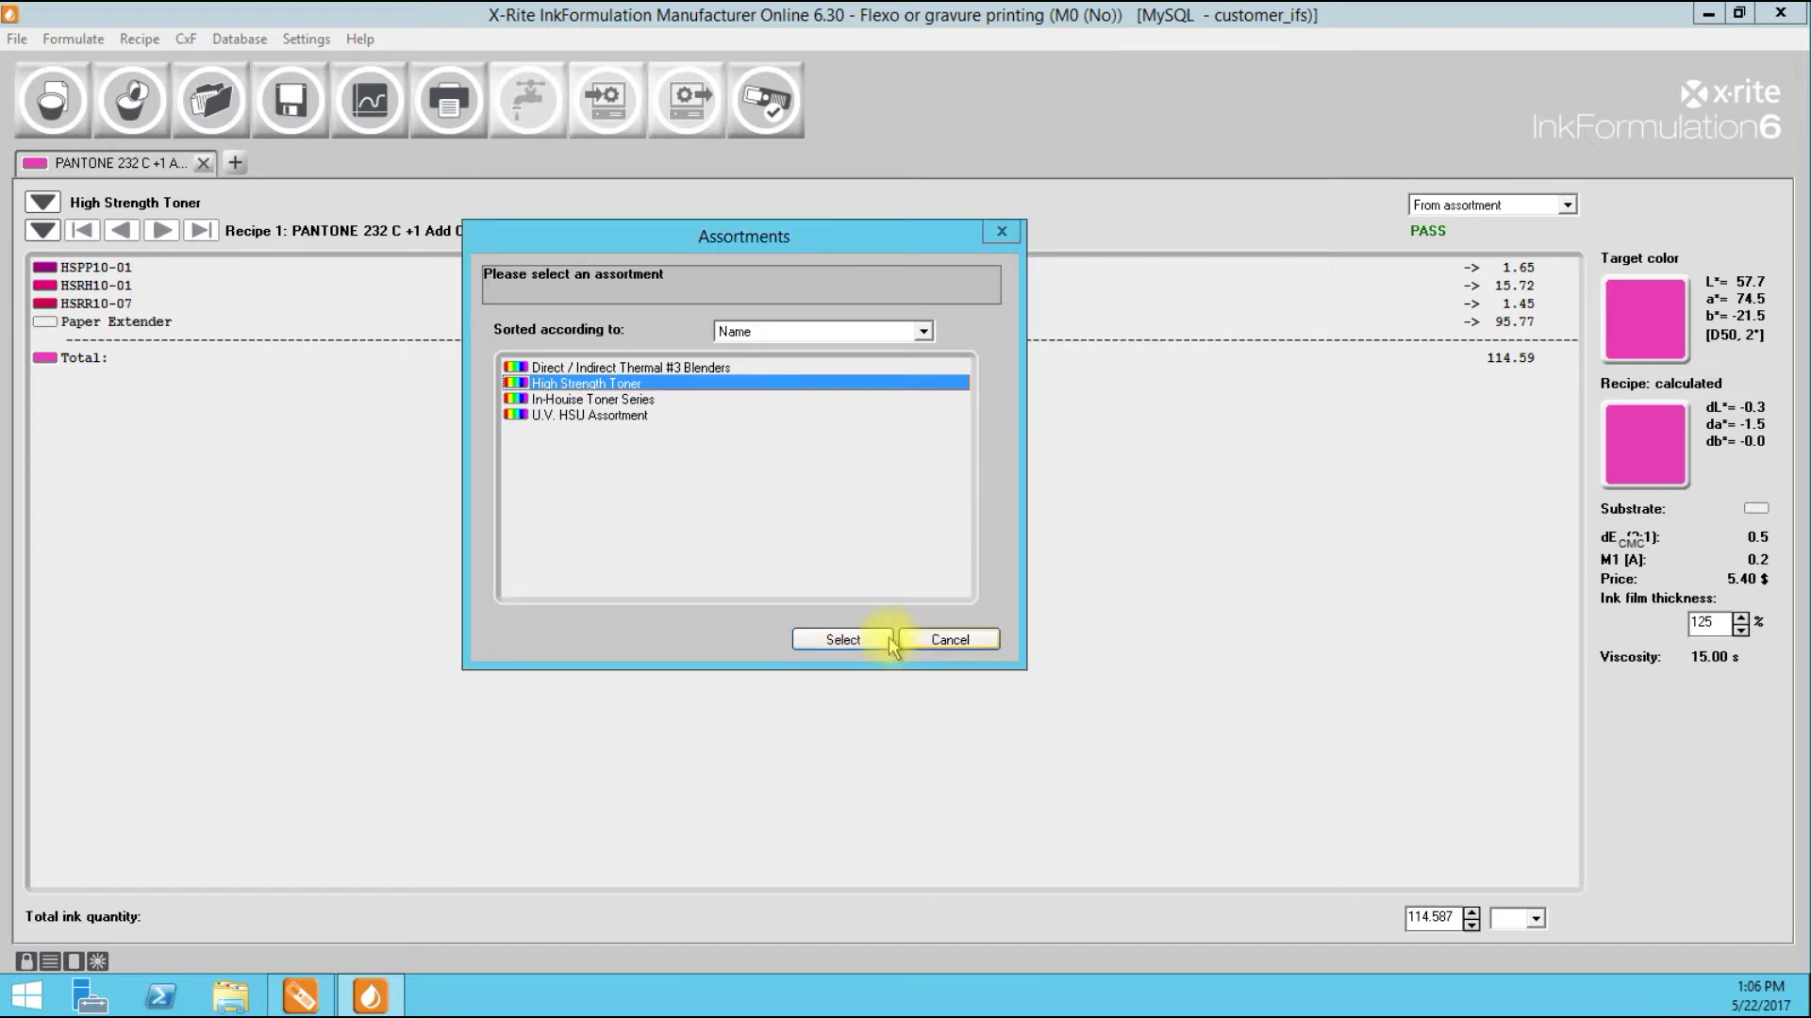
left_click(840, 638)
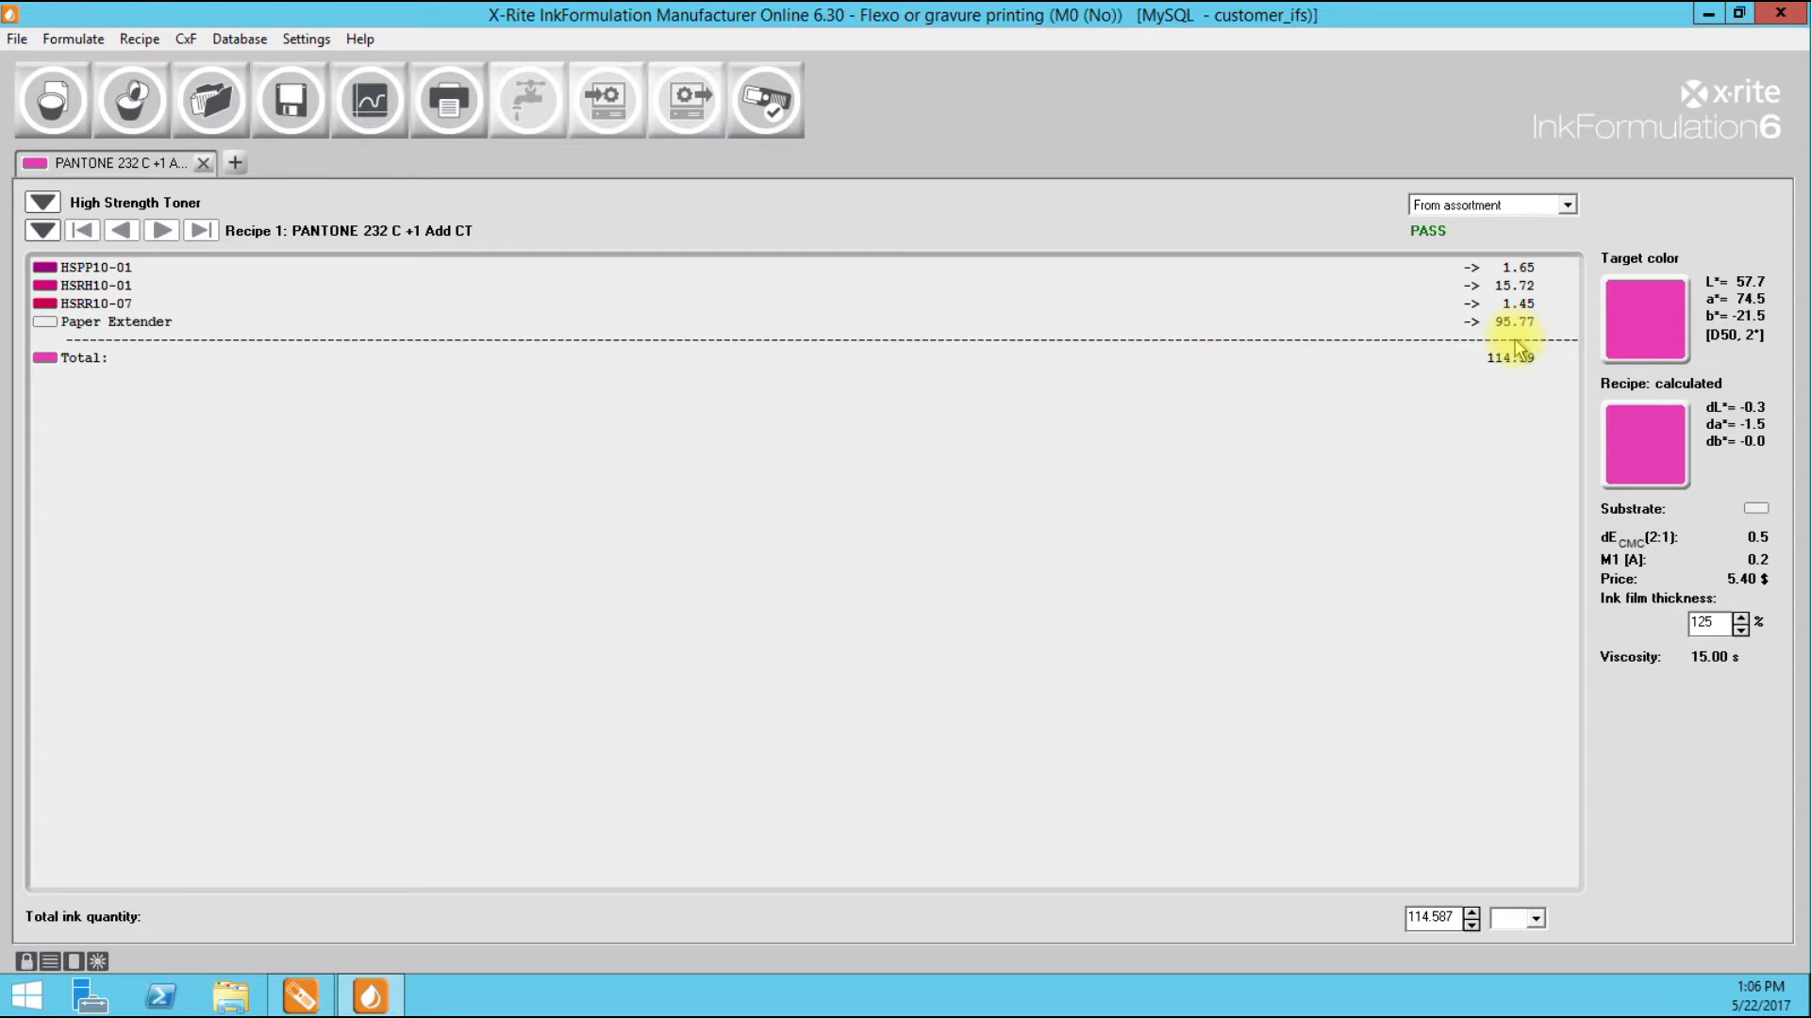
Step: Begin saving the recipe and create a new recipe folder named Job#123456
left_click(235, 39)
left_click(290, 99)
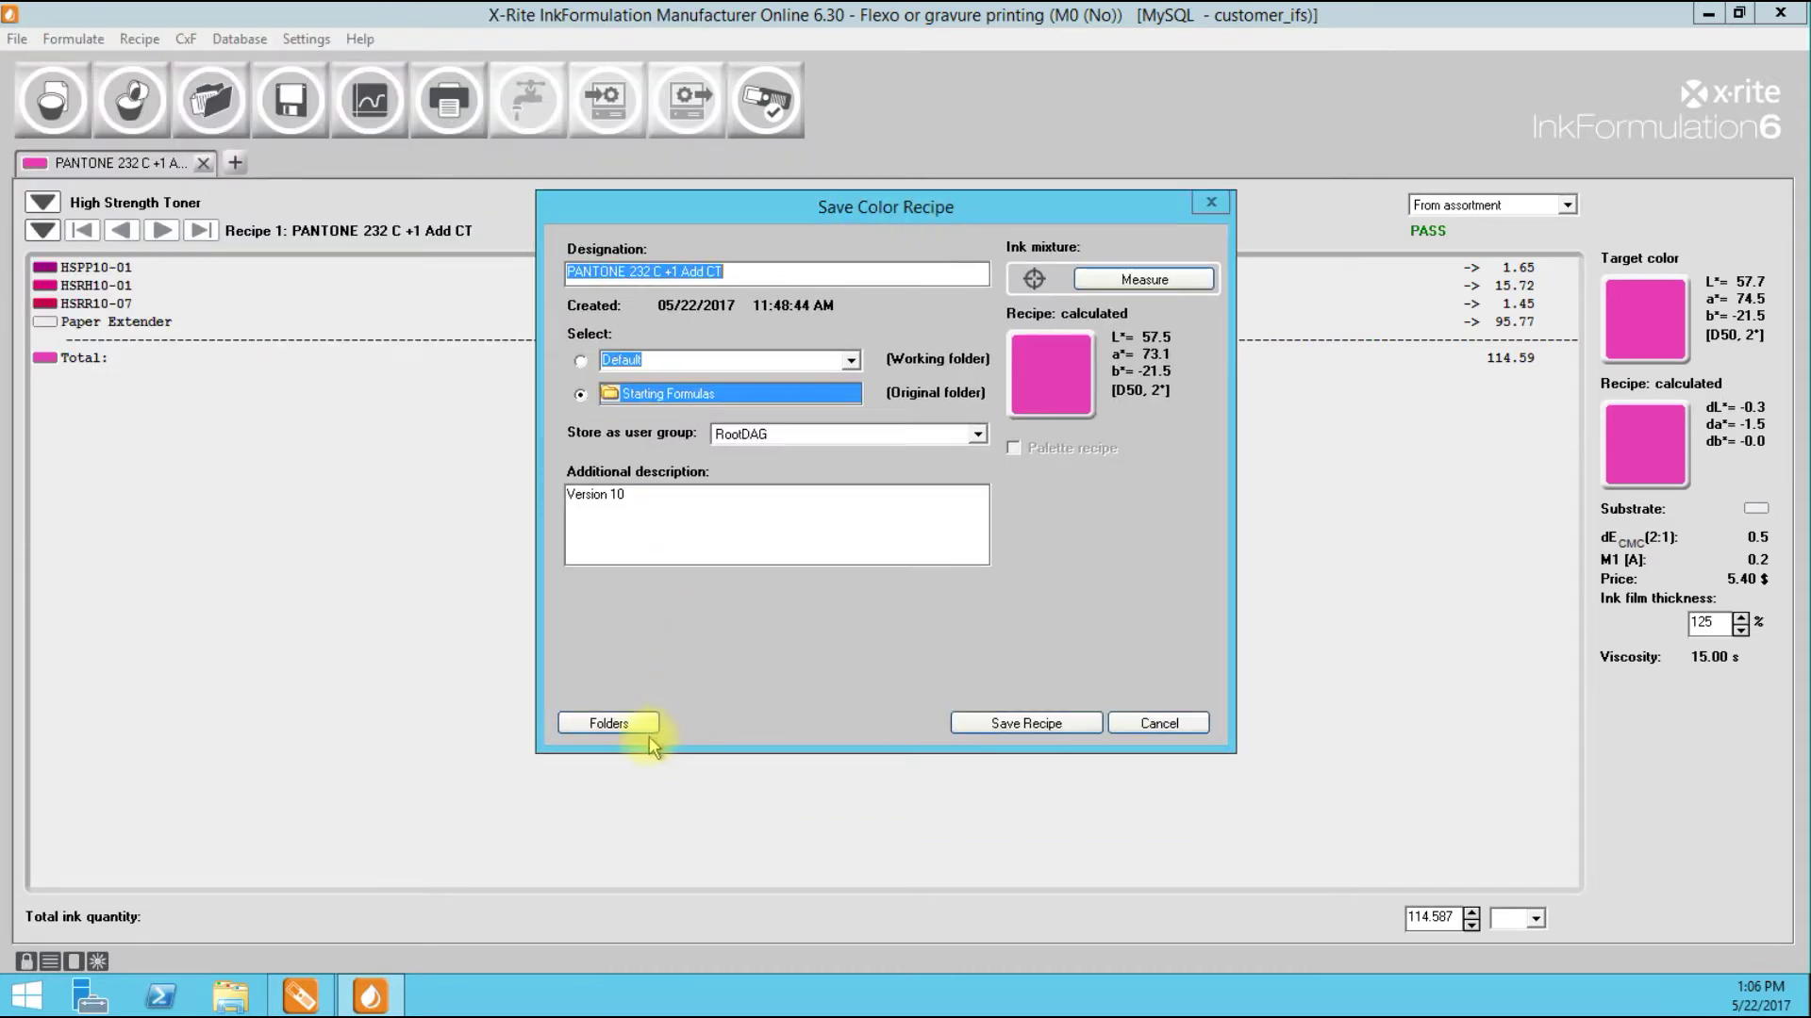
left_click(647, 729)
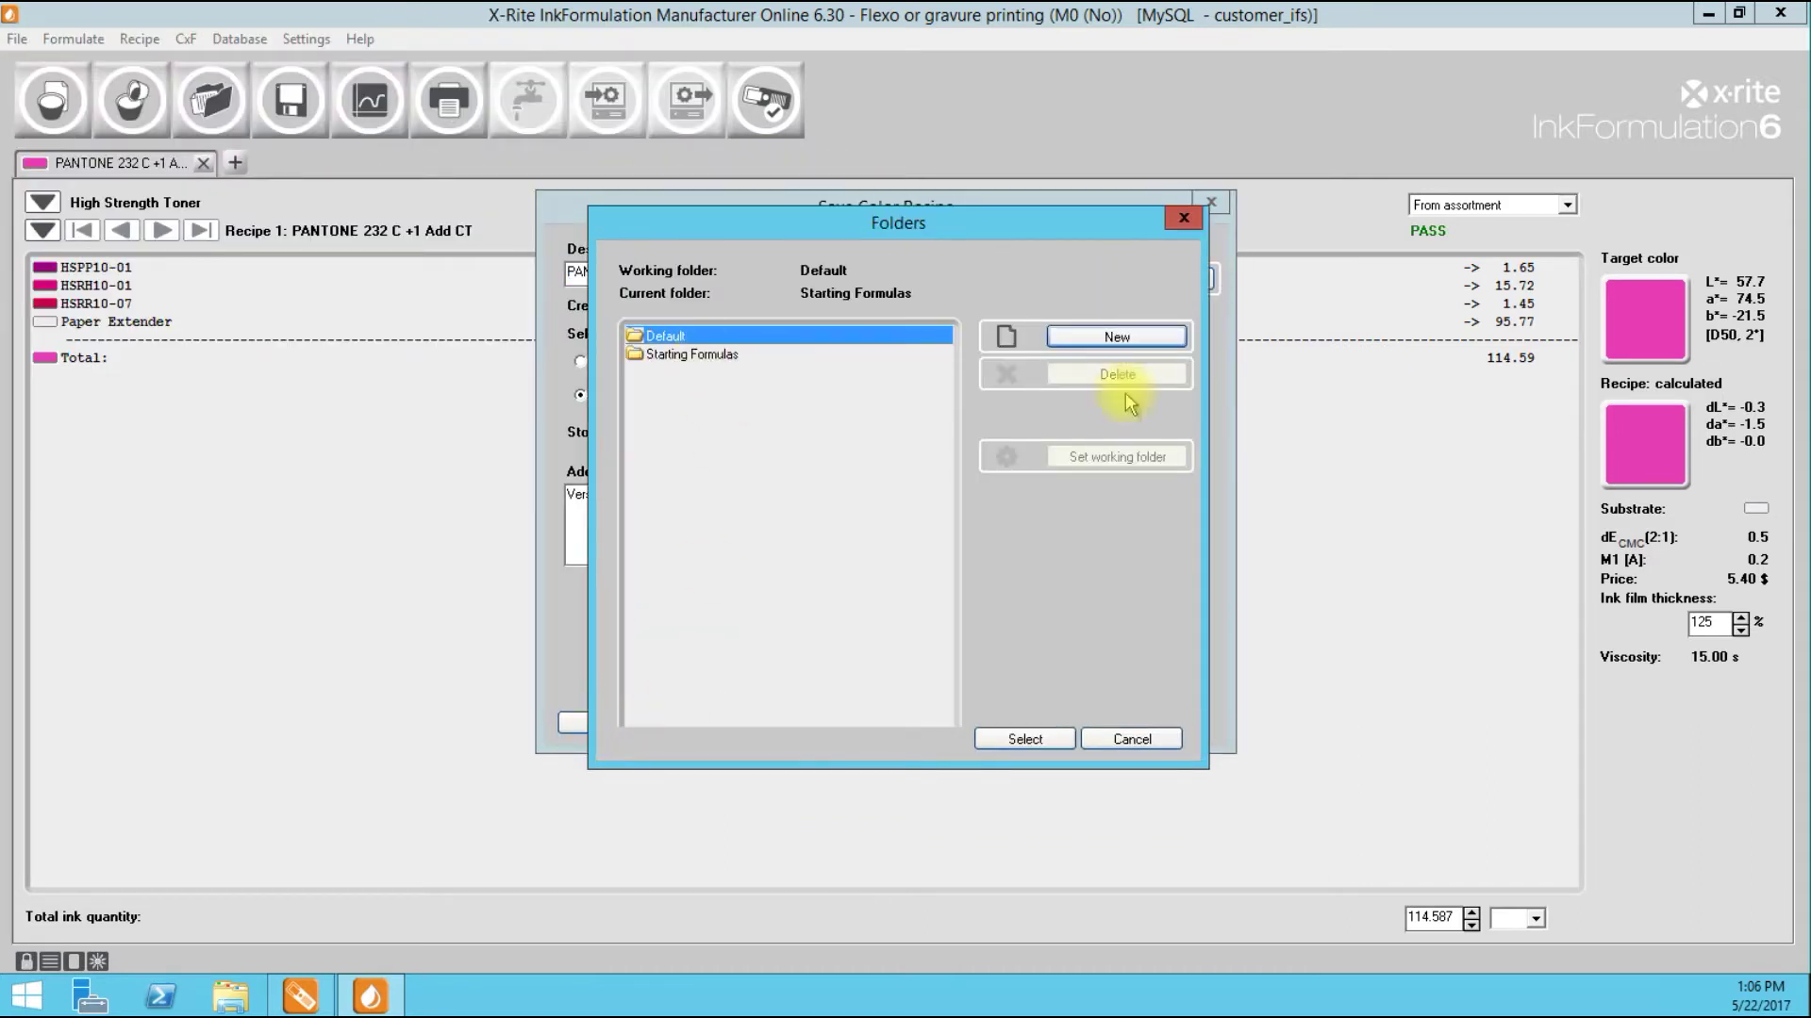
left_click(1137, 340)
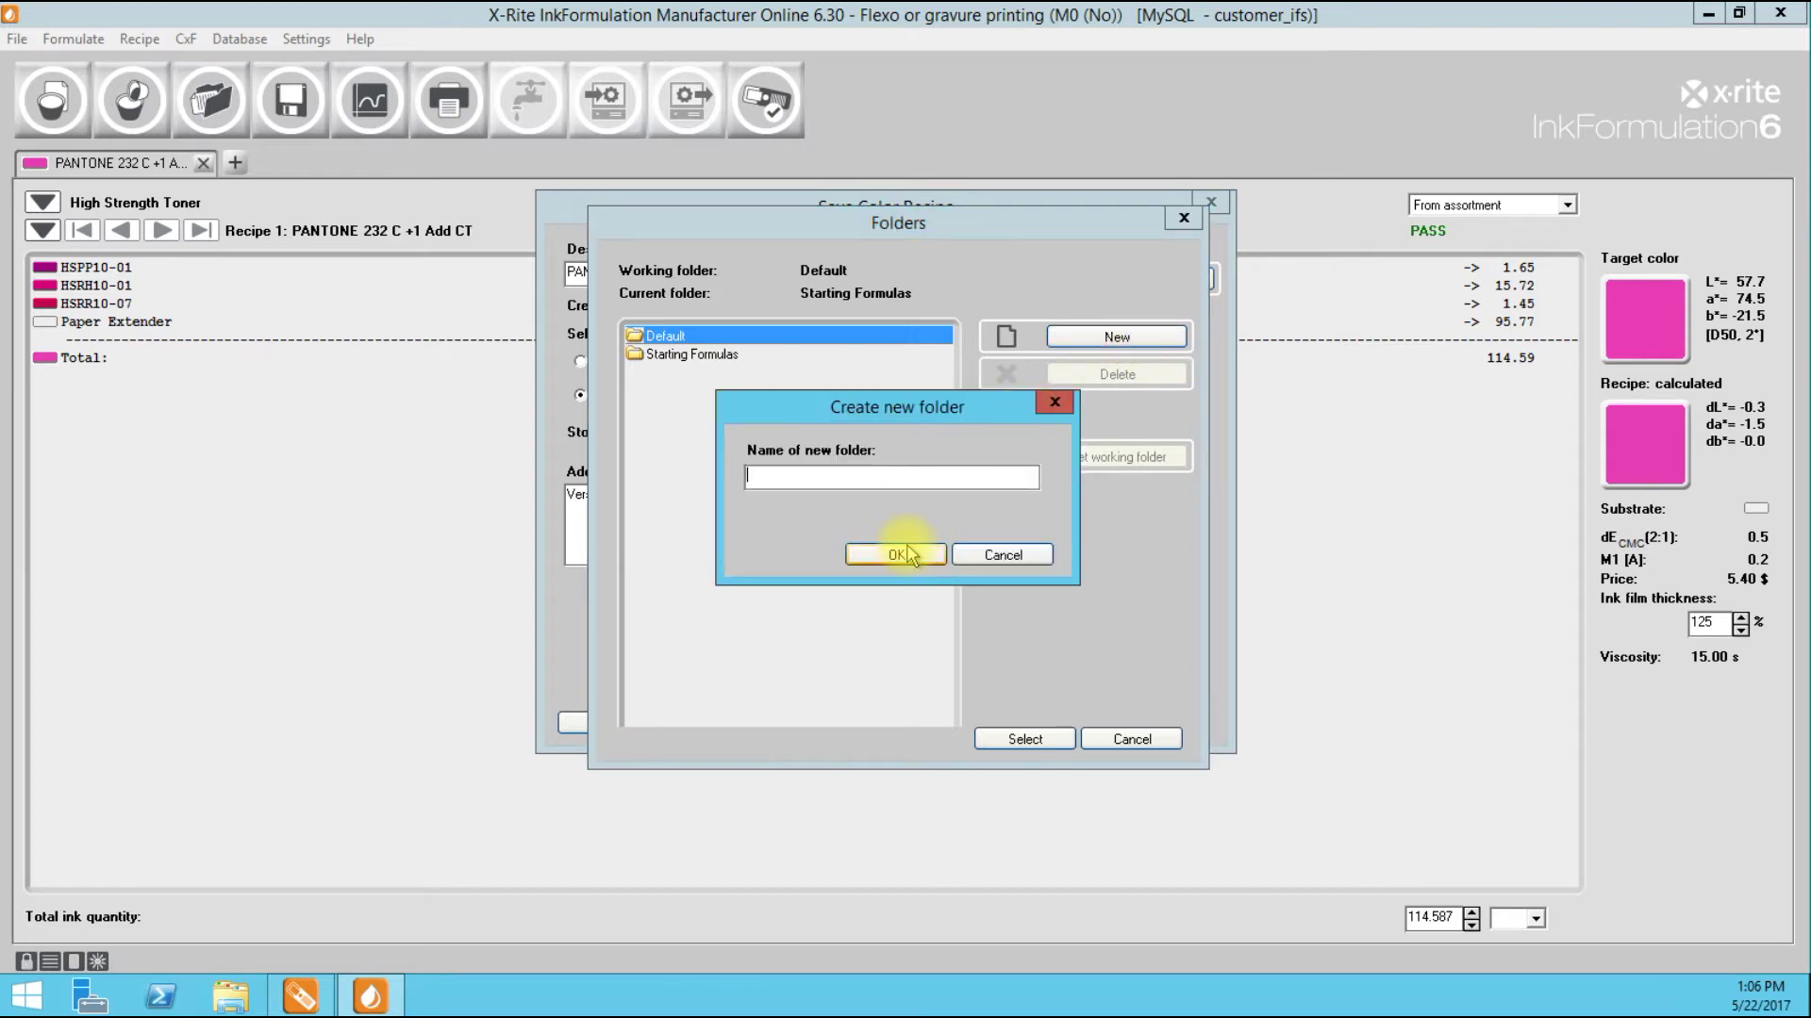
type("Job#1")
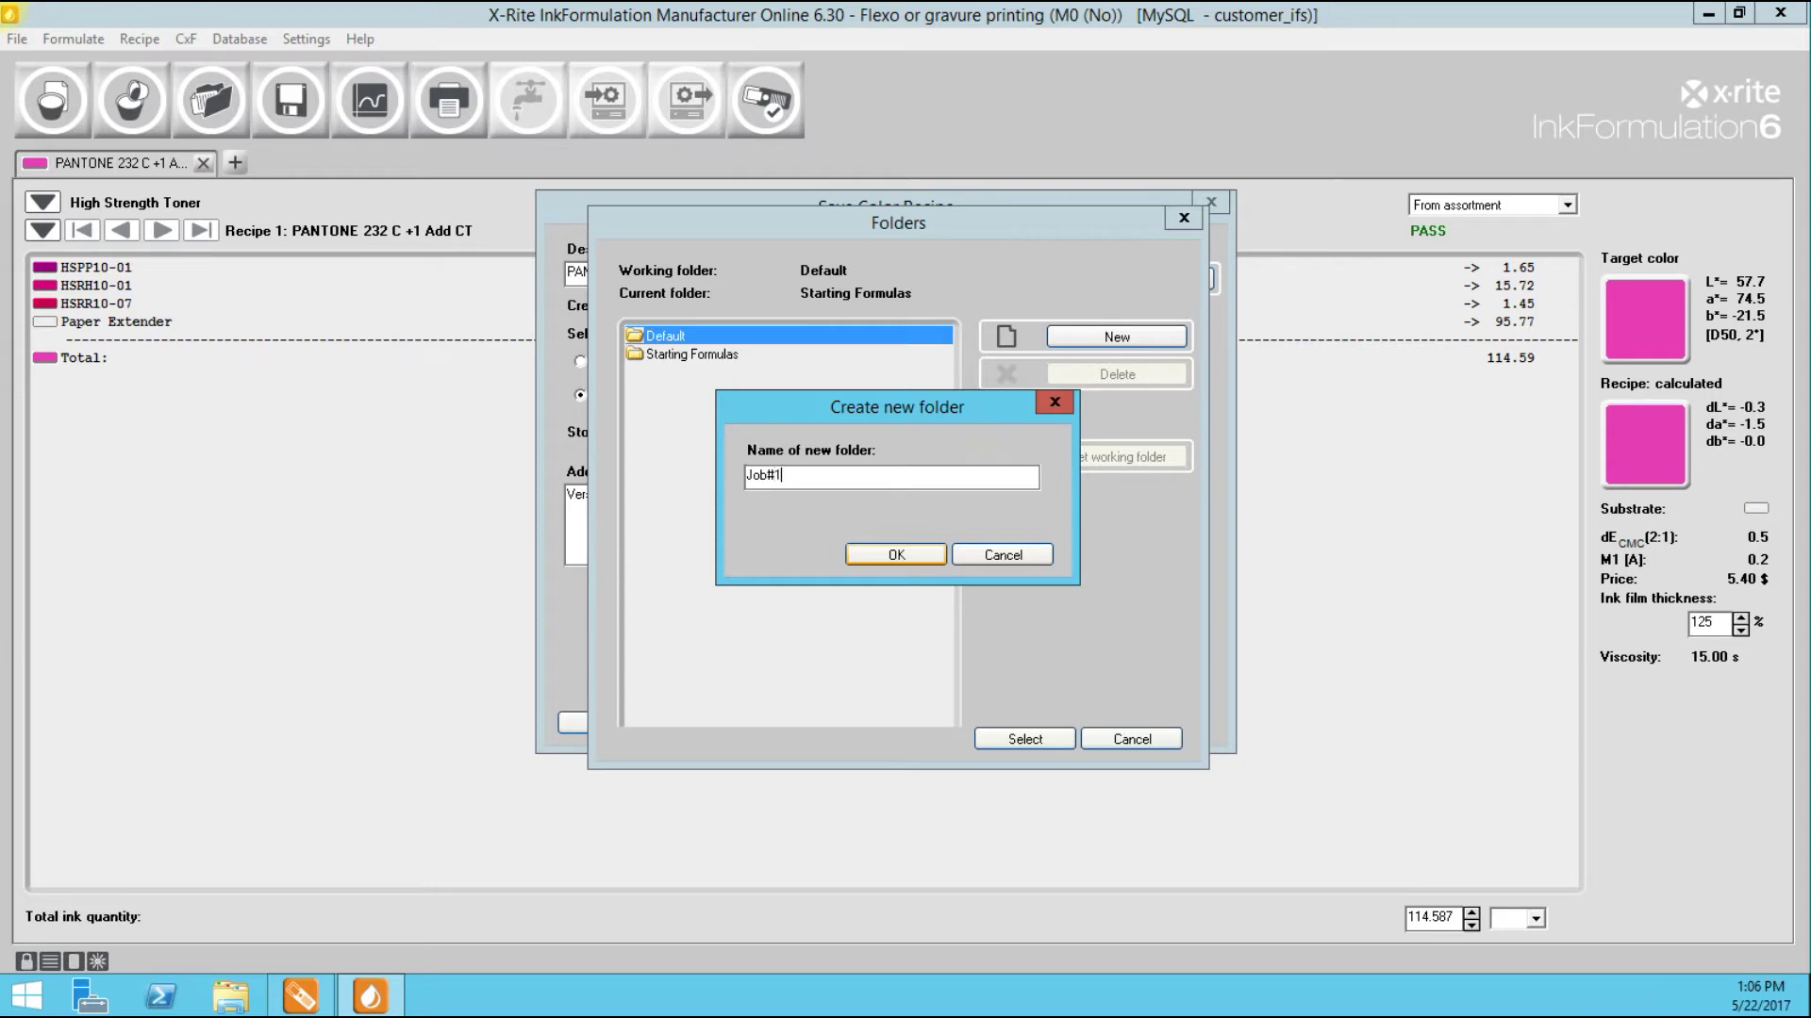
type("23456")
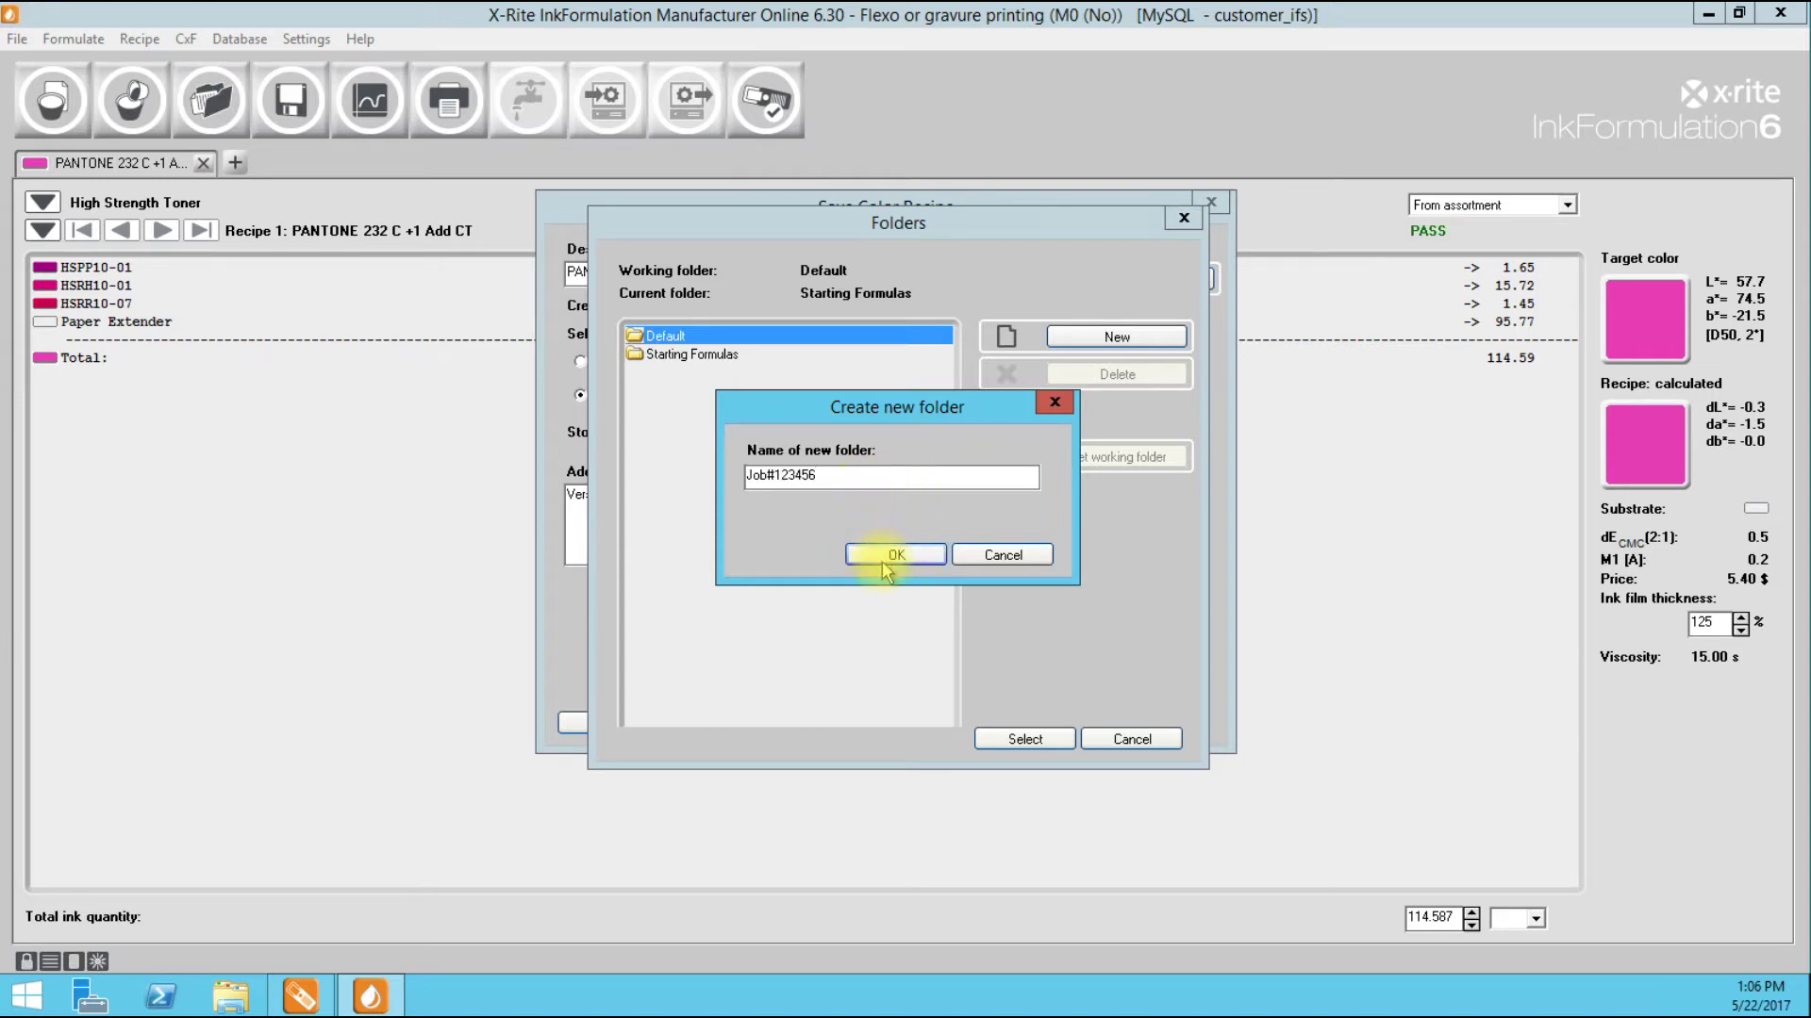
left_click(887, 554)
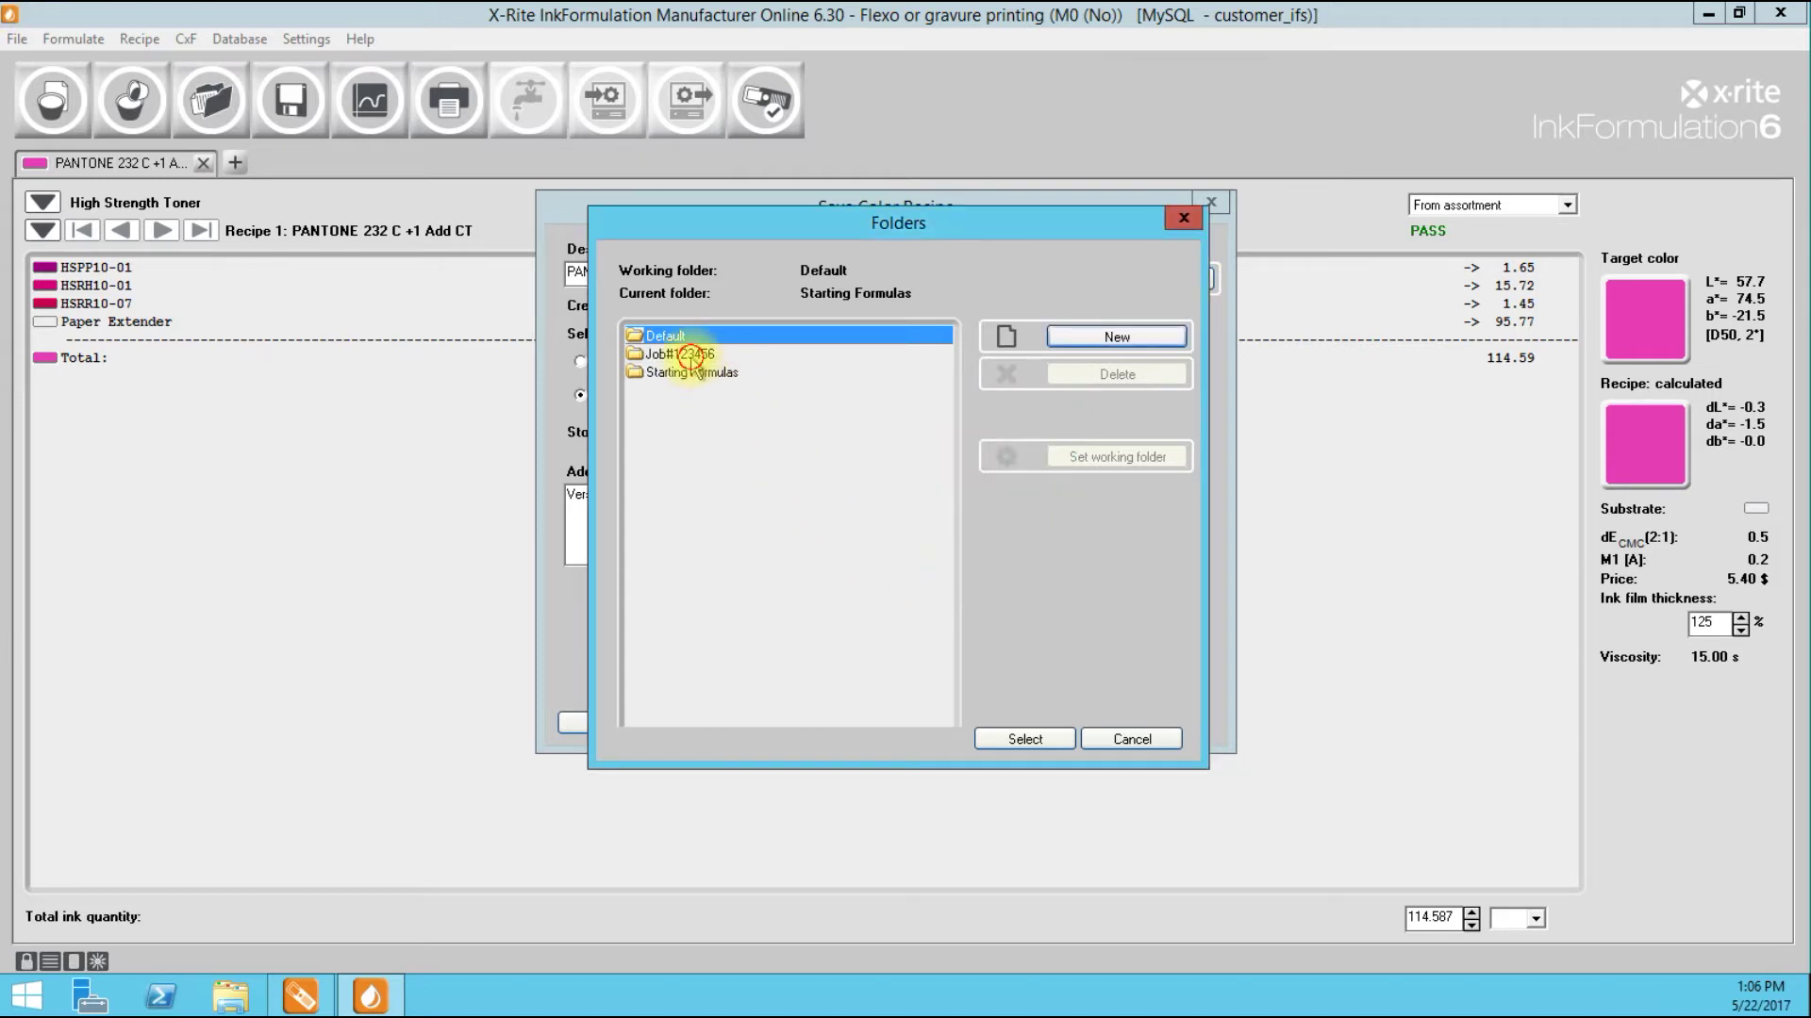
Step: Make Job#123456 the working folder and choose it as the save location
left_click(693, 363)
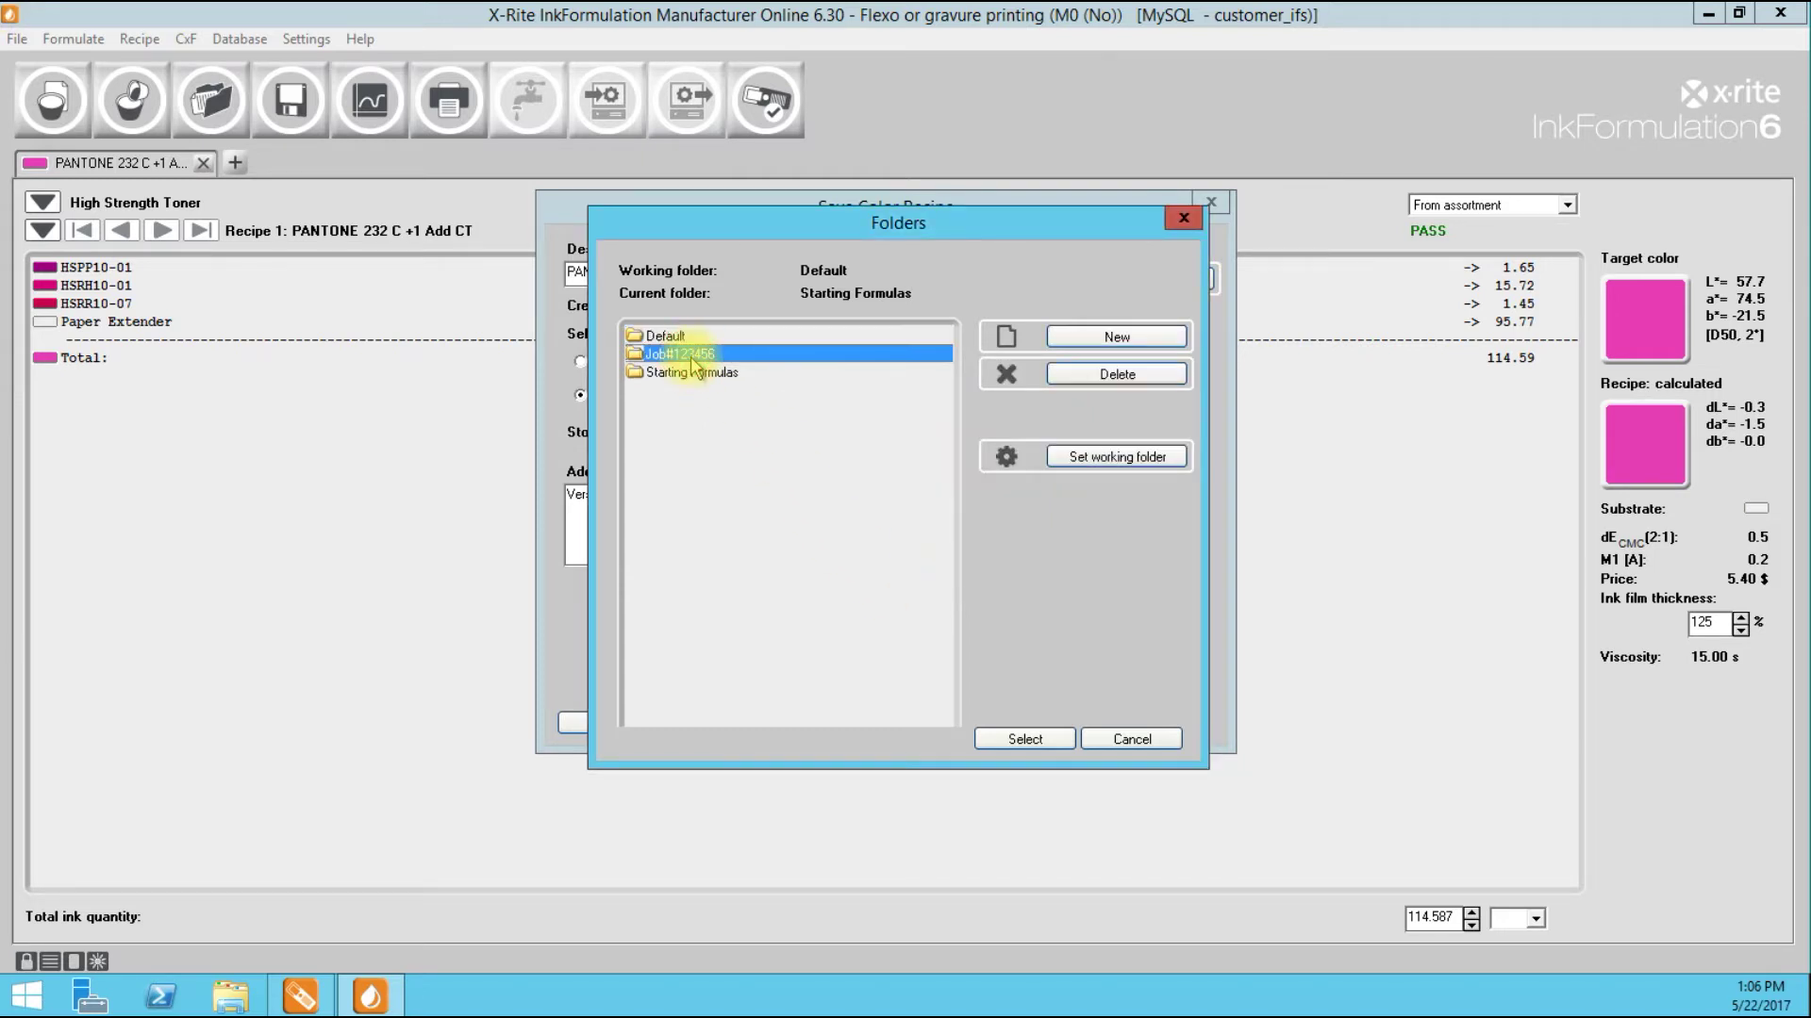
left_click(1123, 459)
left_click(1042, 739)
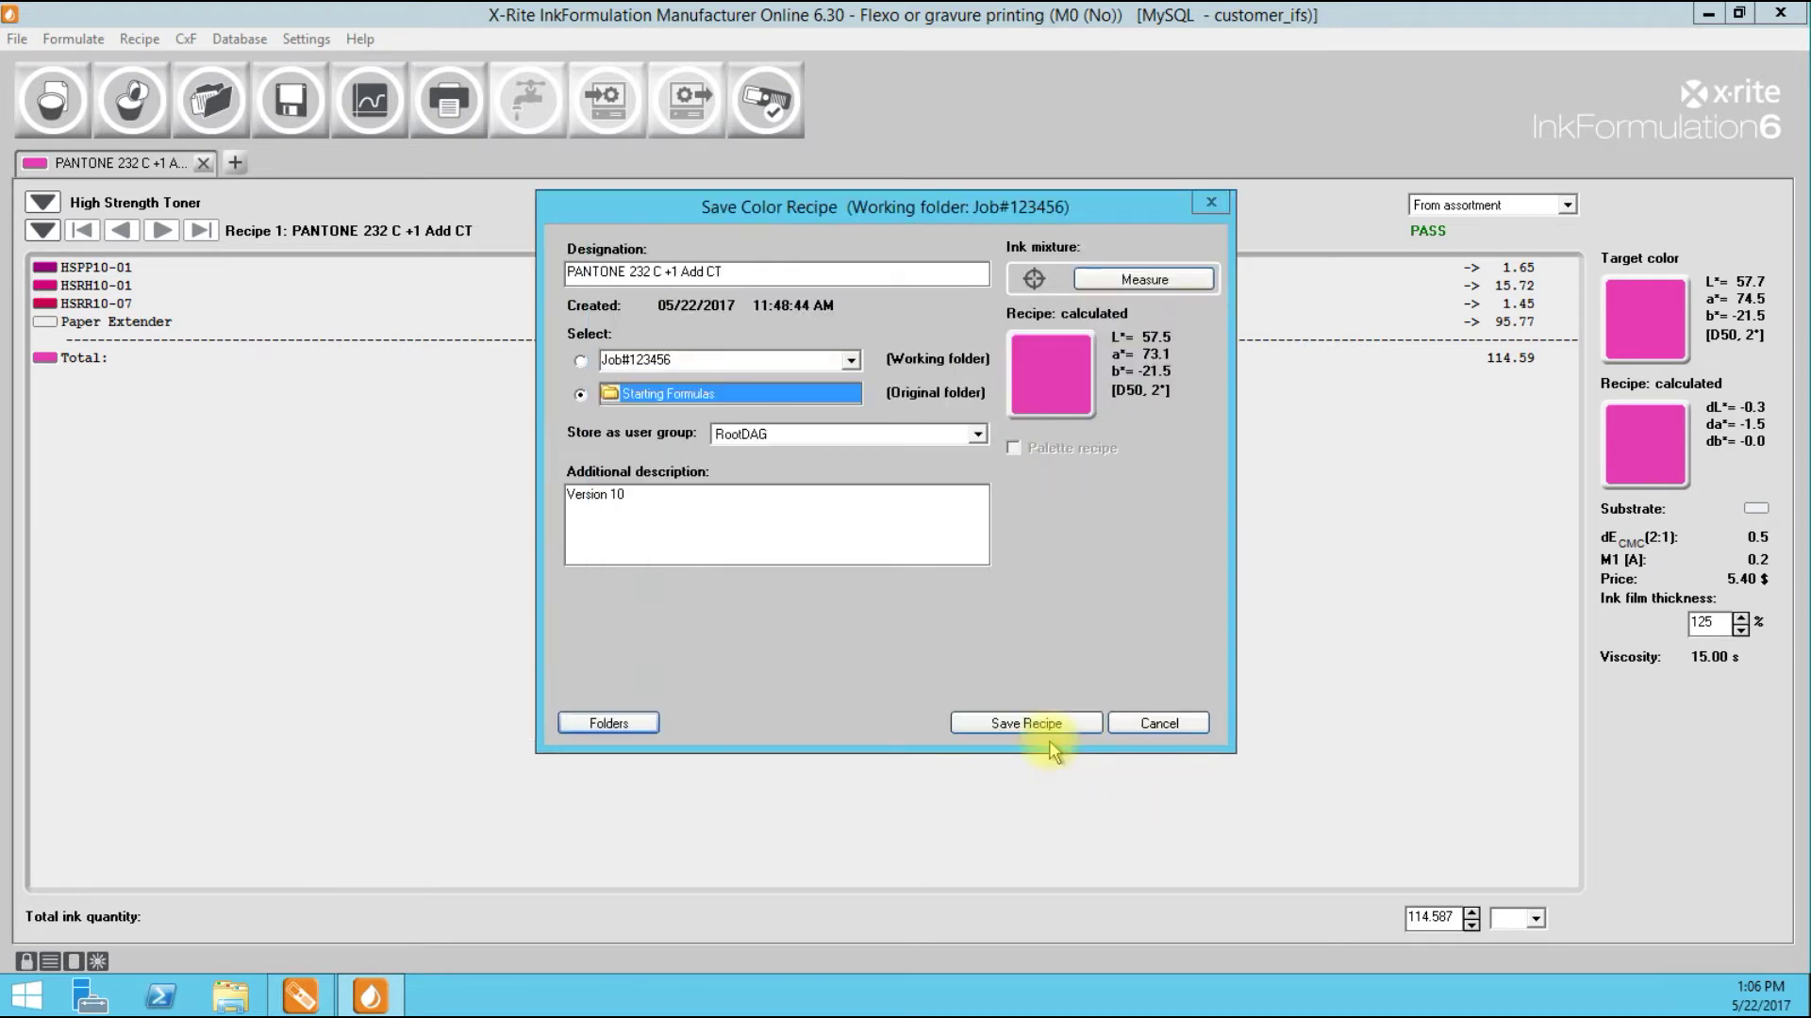
left_click(580, 360)
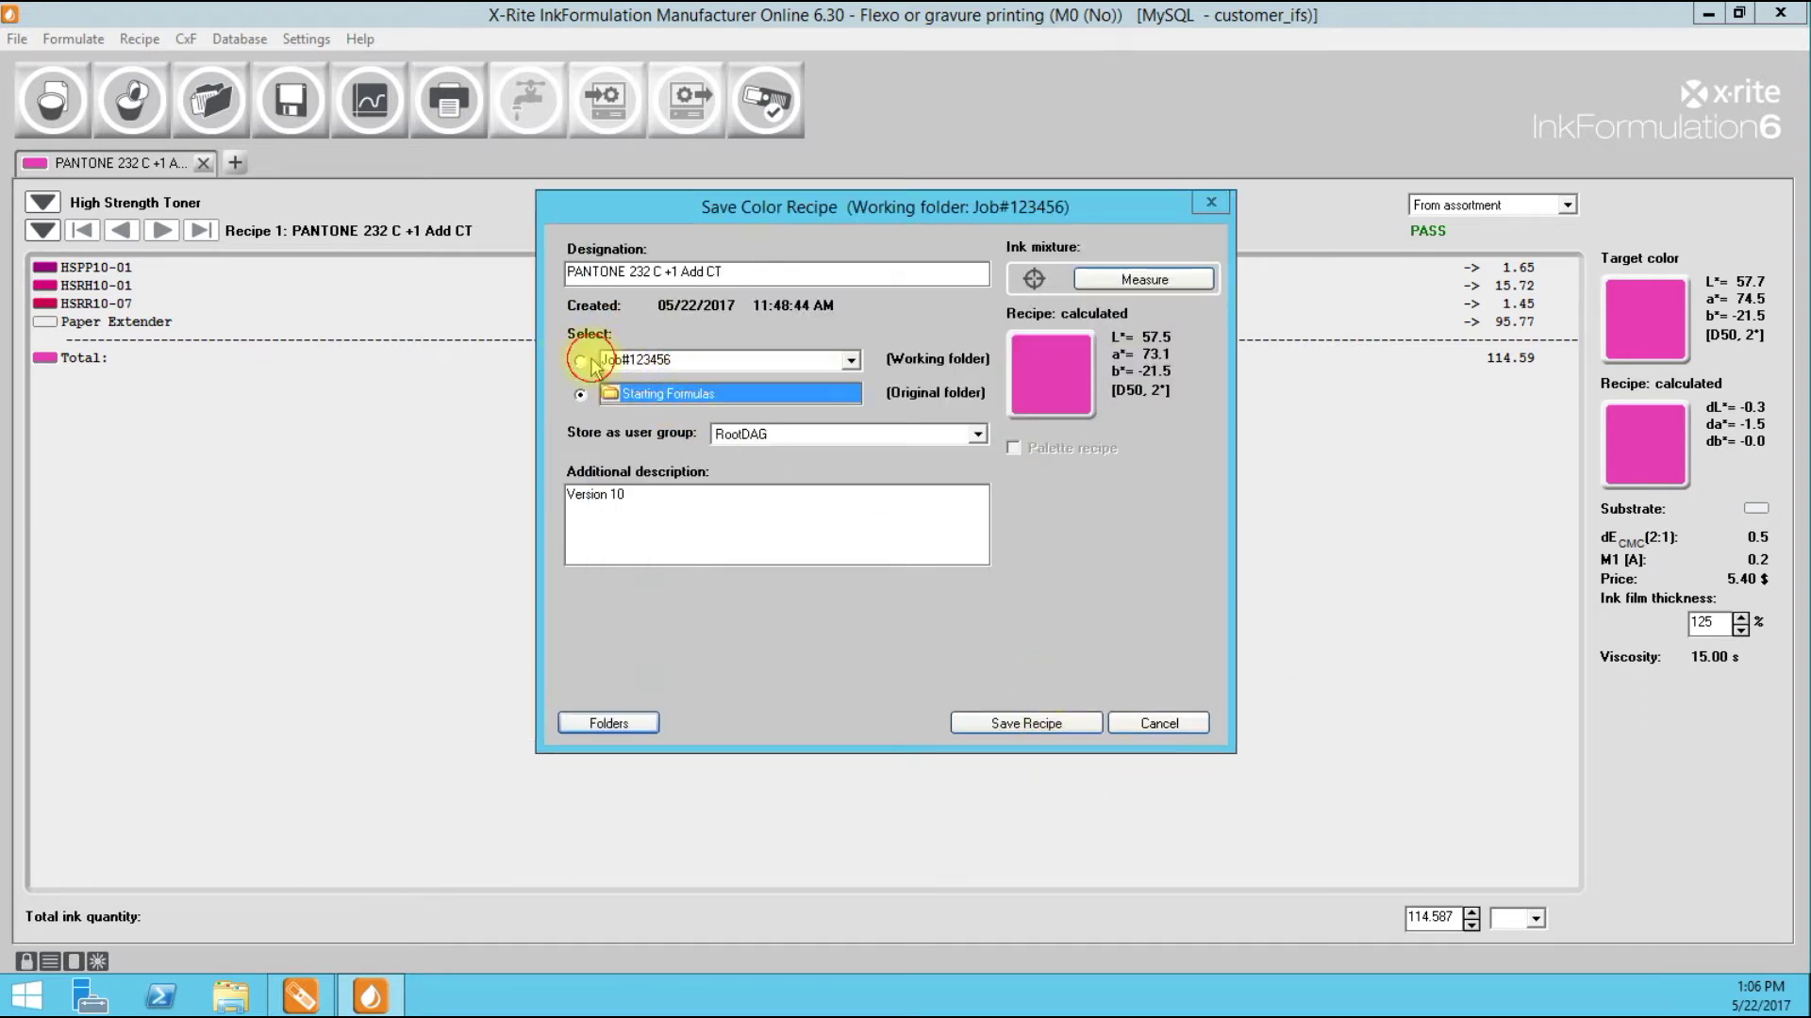
left_click_drag(898, 204, 828, 200)
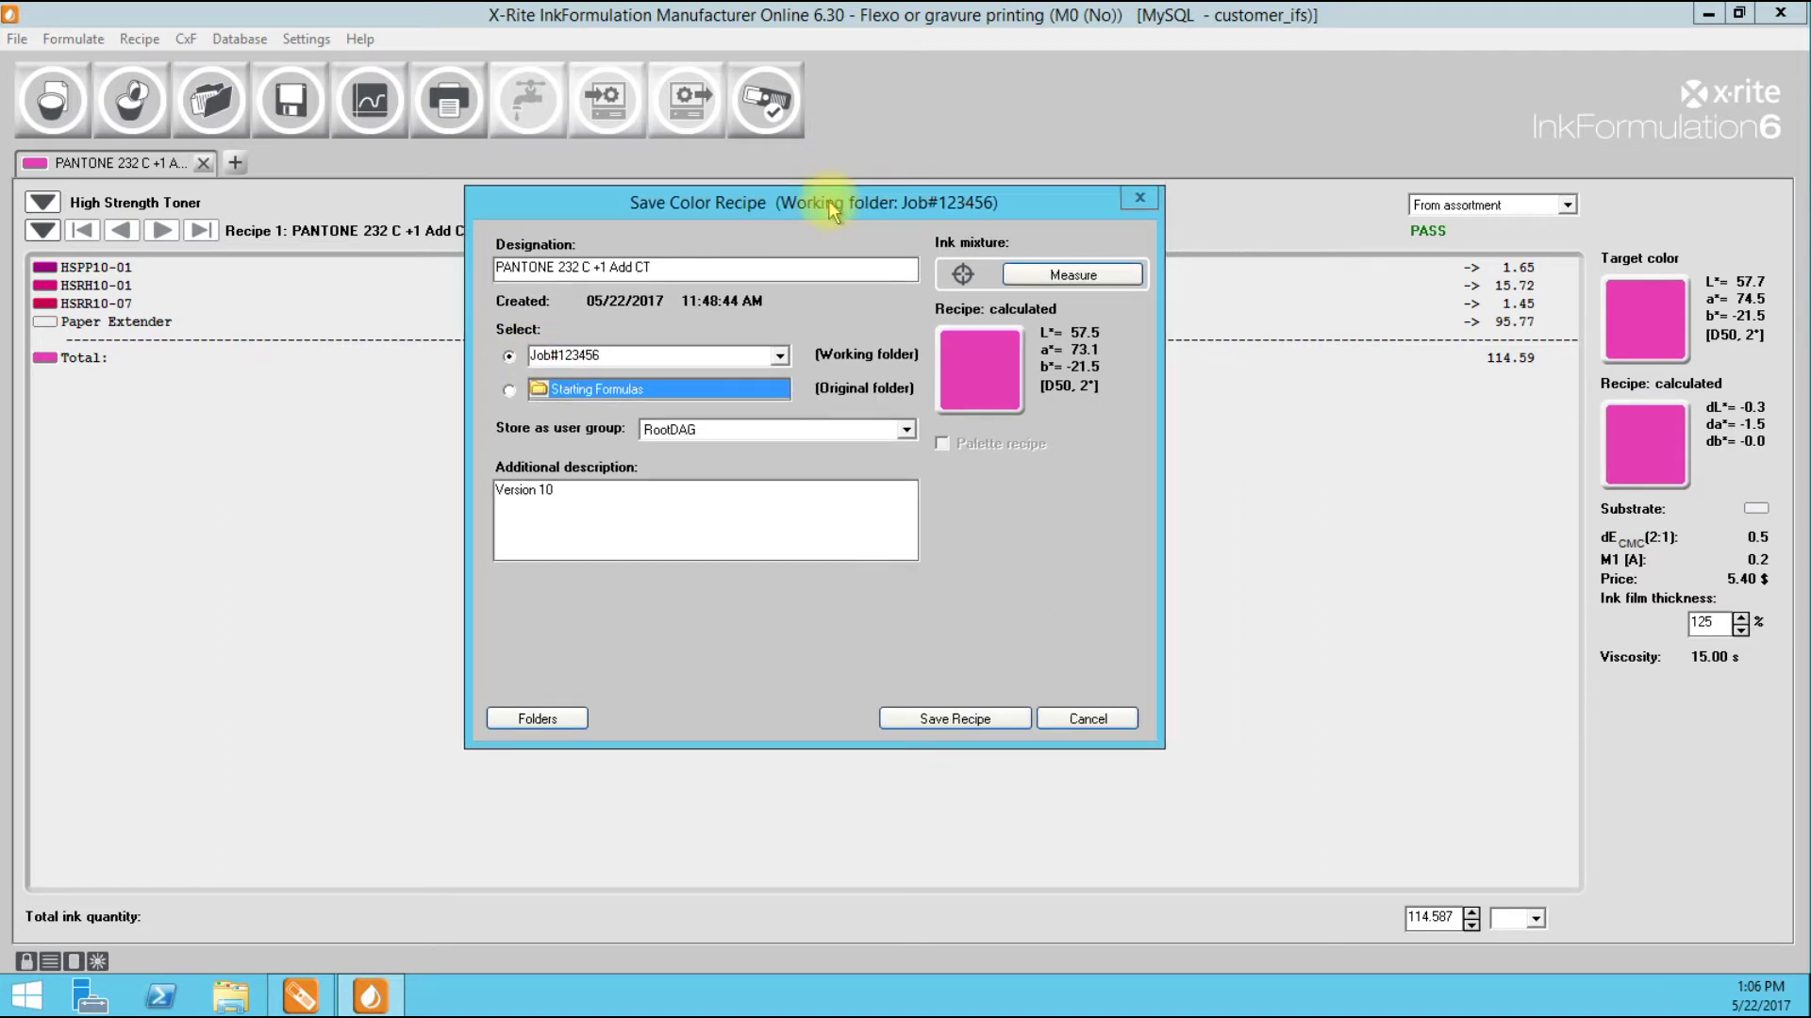
Step: Save the recipe in Job#123456 under the name '232 Proven 4.5 BMC Press 1'
left_click(1057, 275)
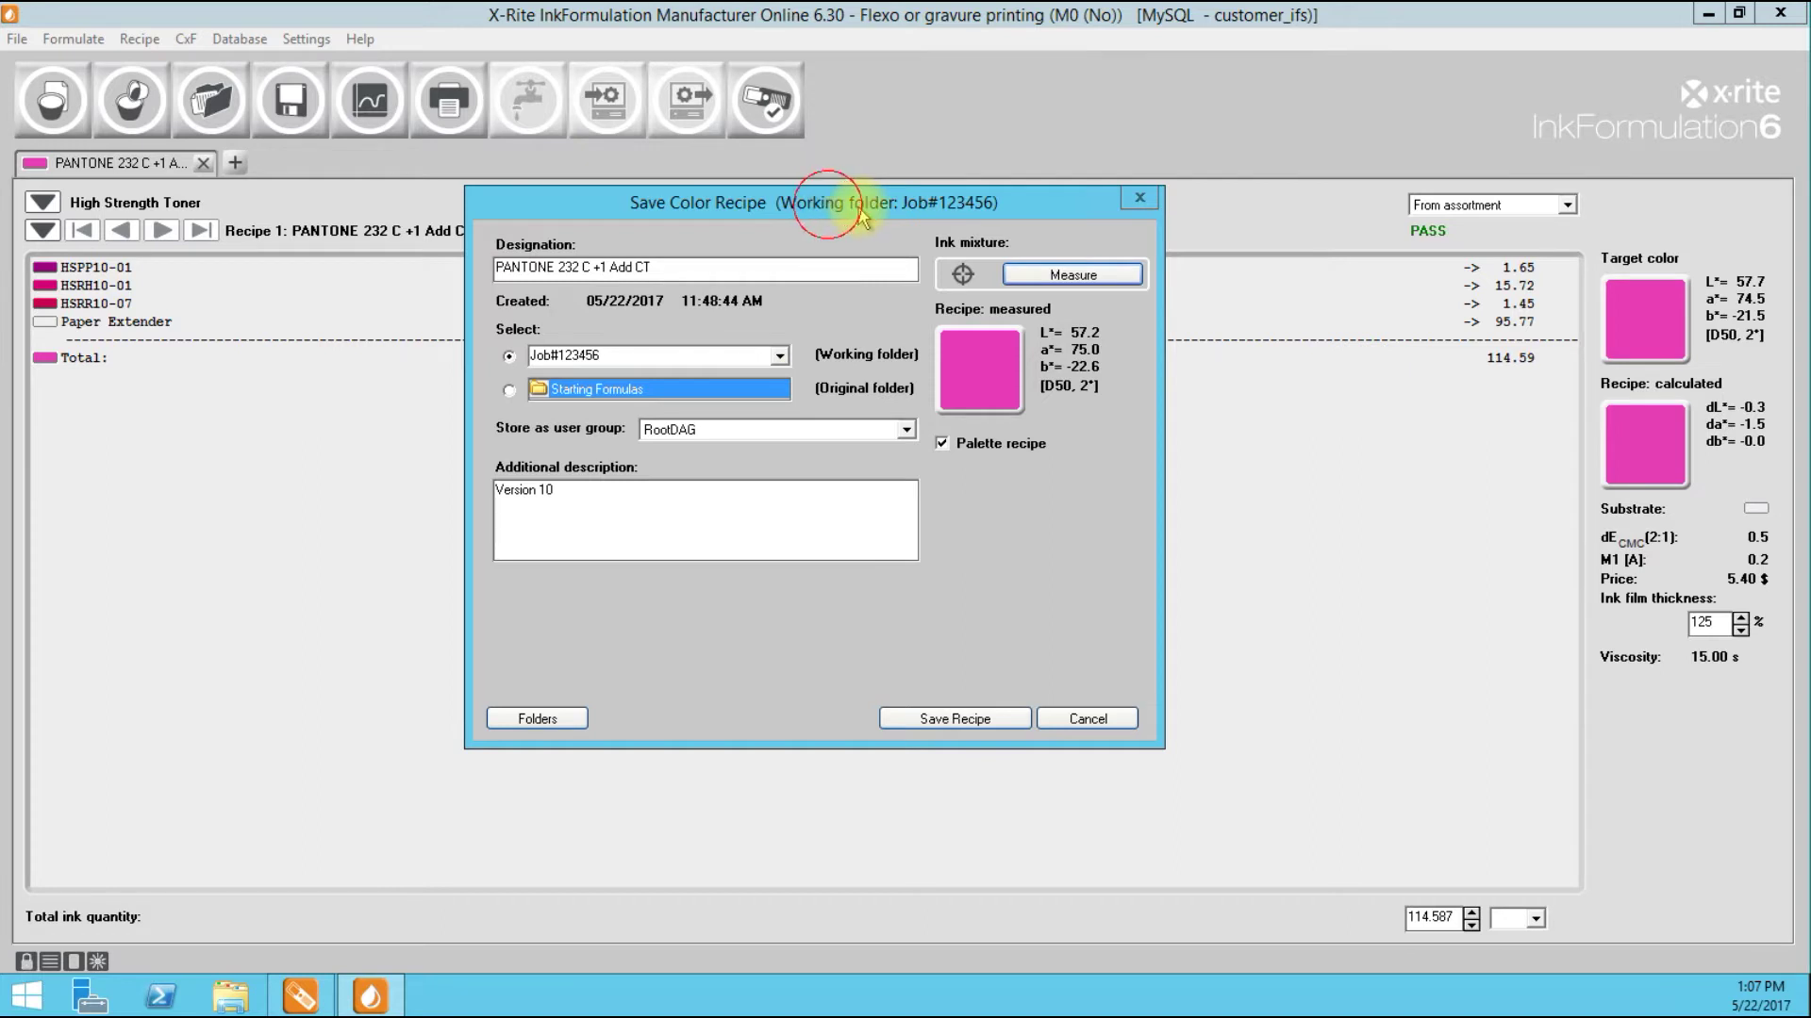
left_click_drag(860, 215, 891, 217)
left_click(703, 270)
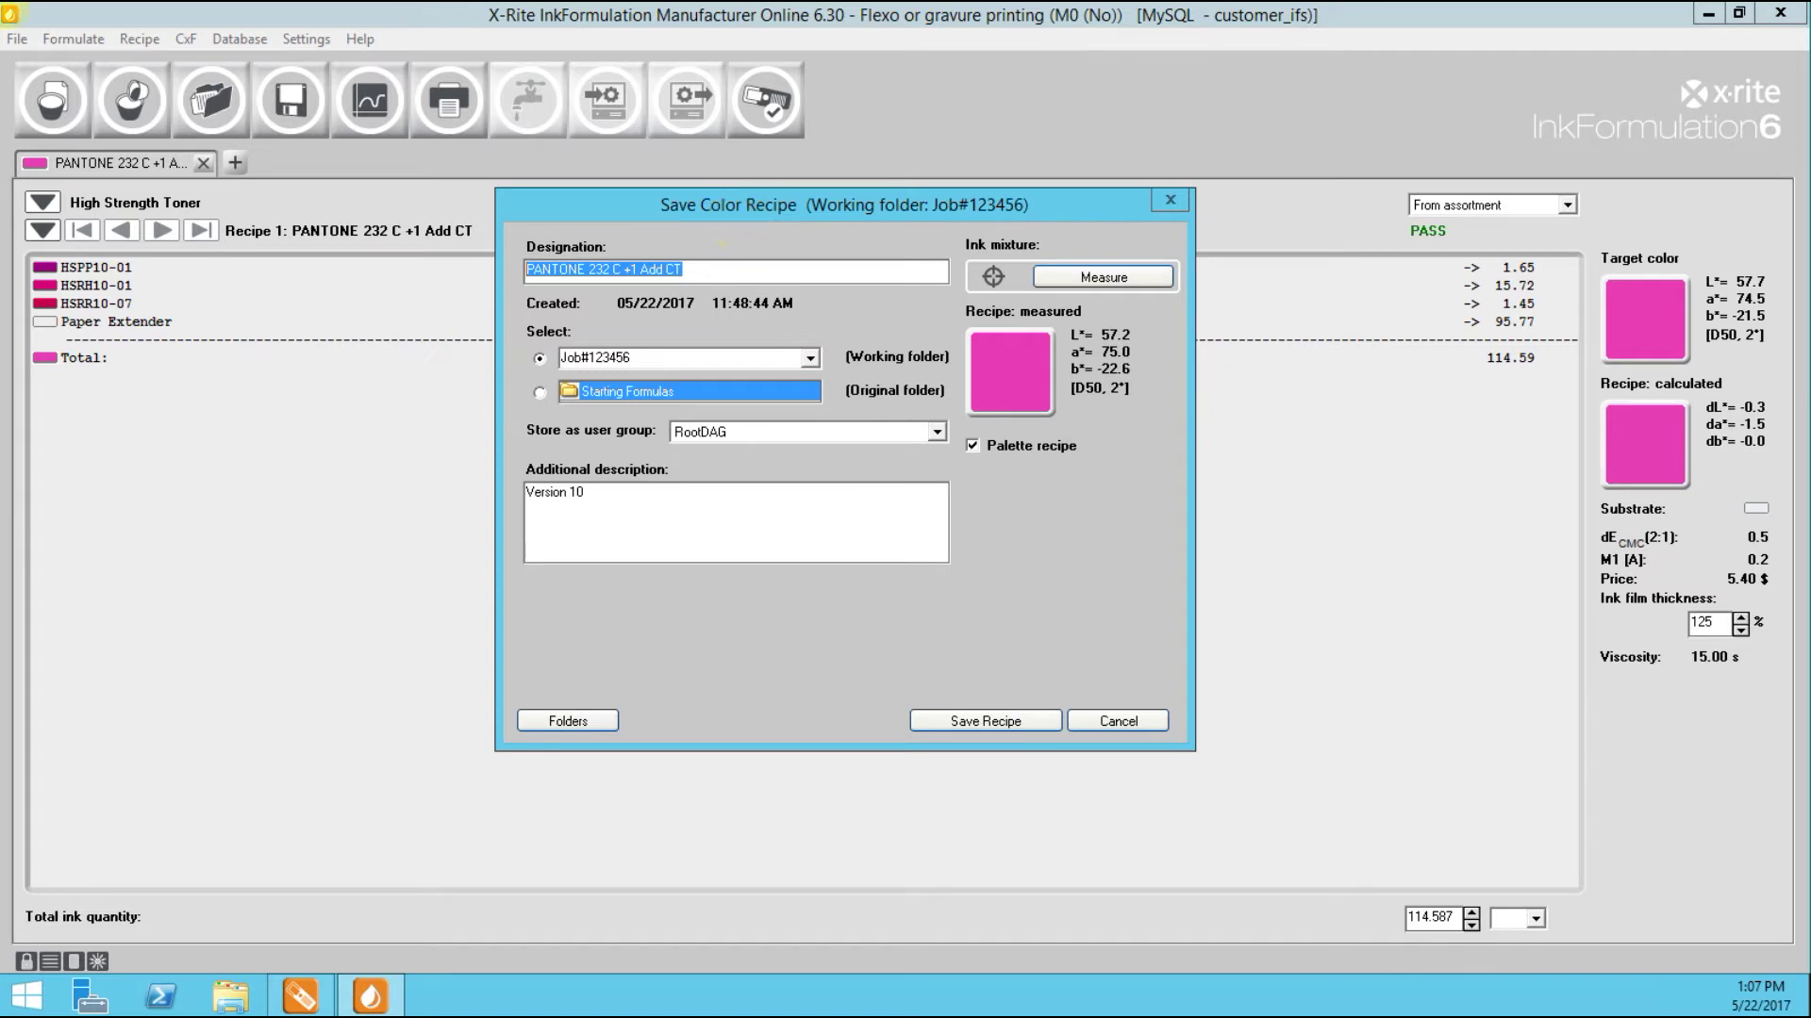
type("Job")
key("BackSpace")
key("BackSpace")
key("BackSpace")
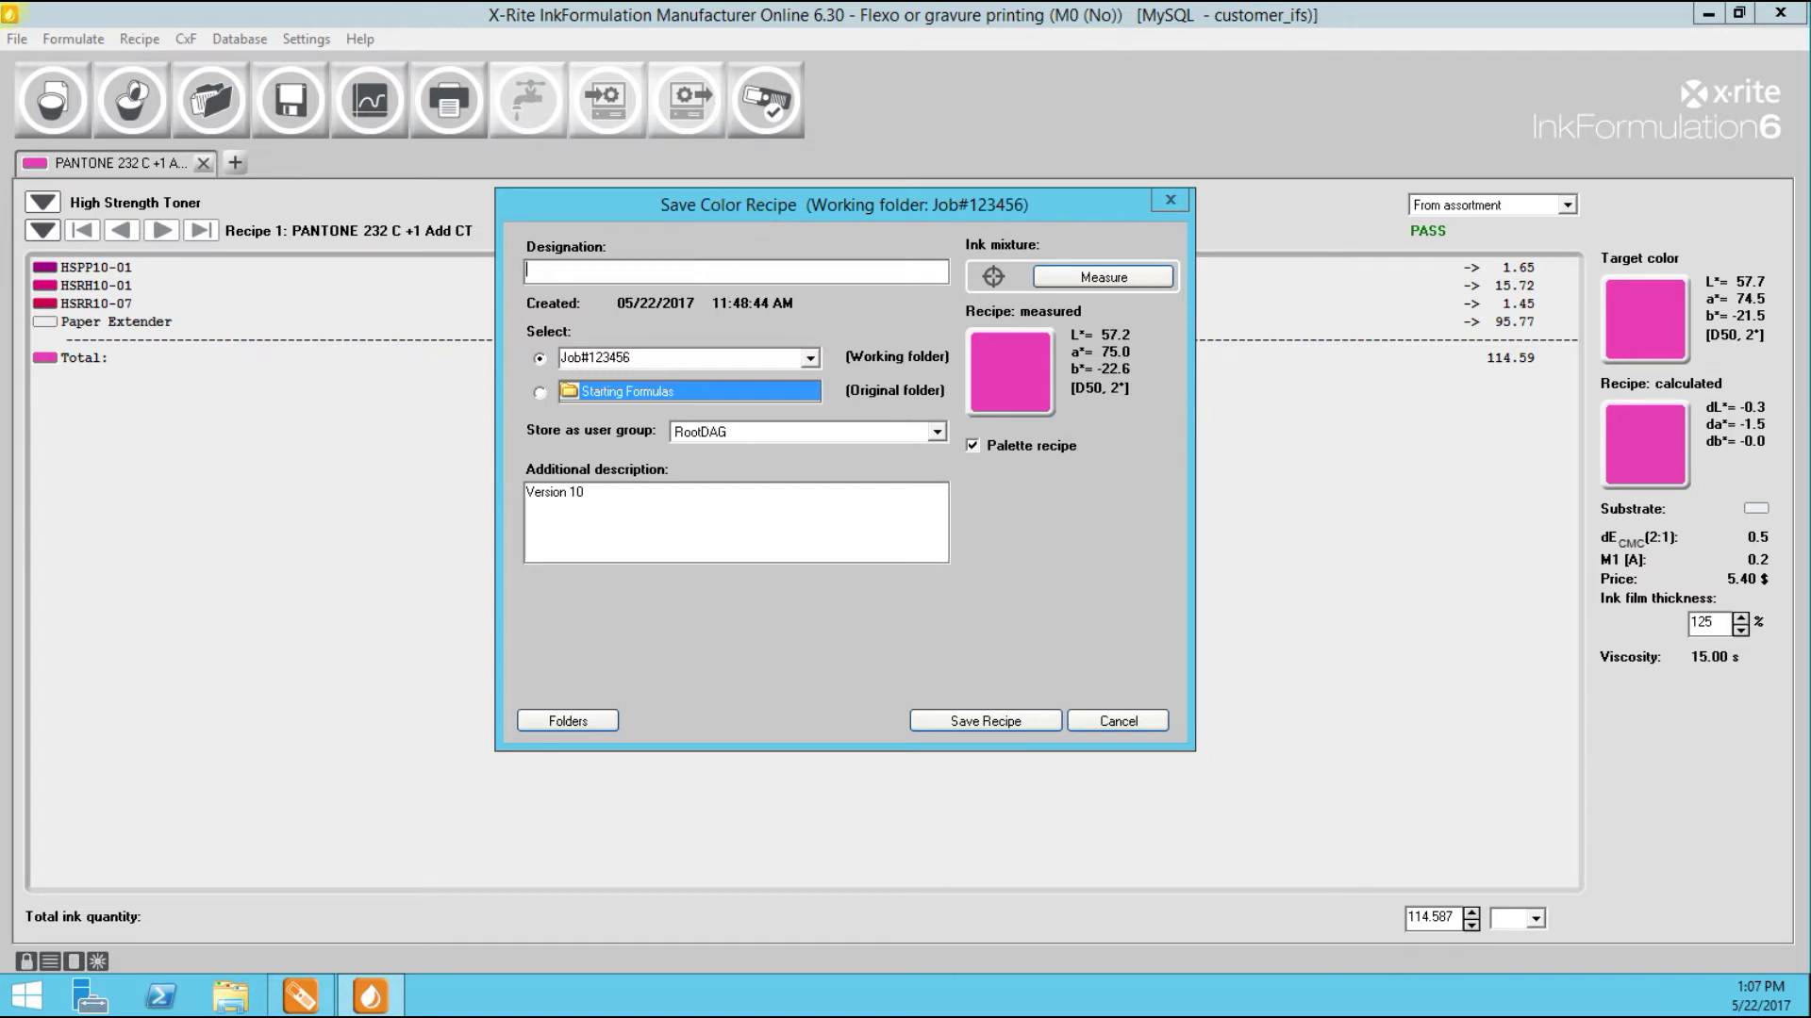
type("232 Proven 4.5 BMC P")
type("ress 1")
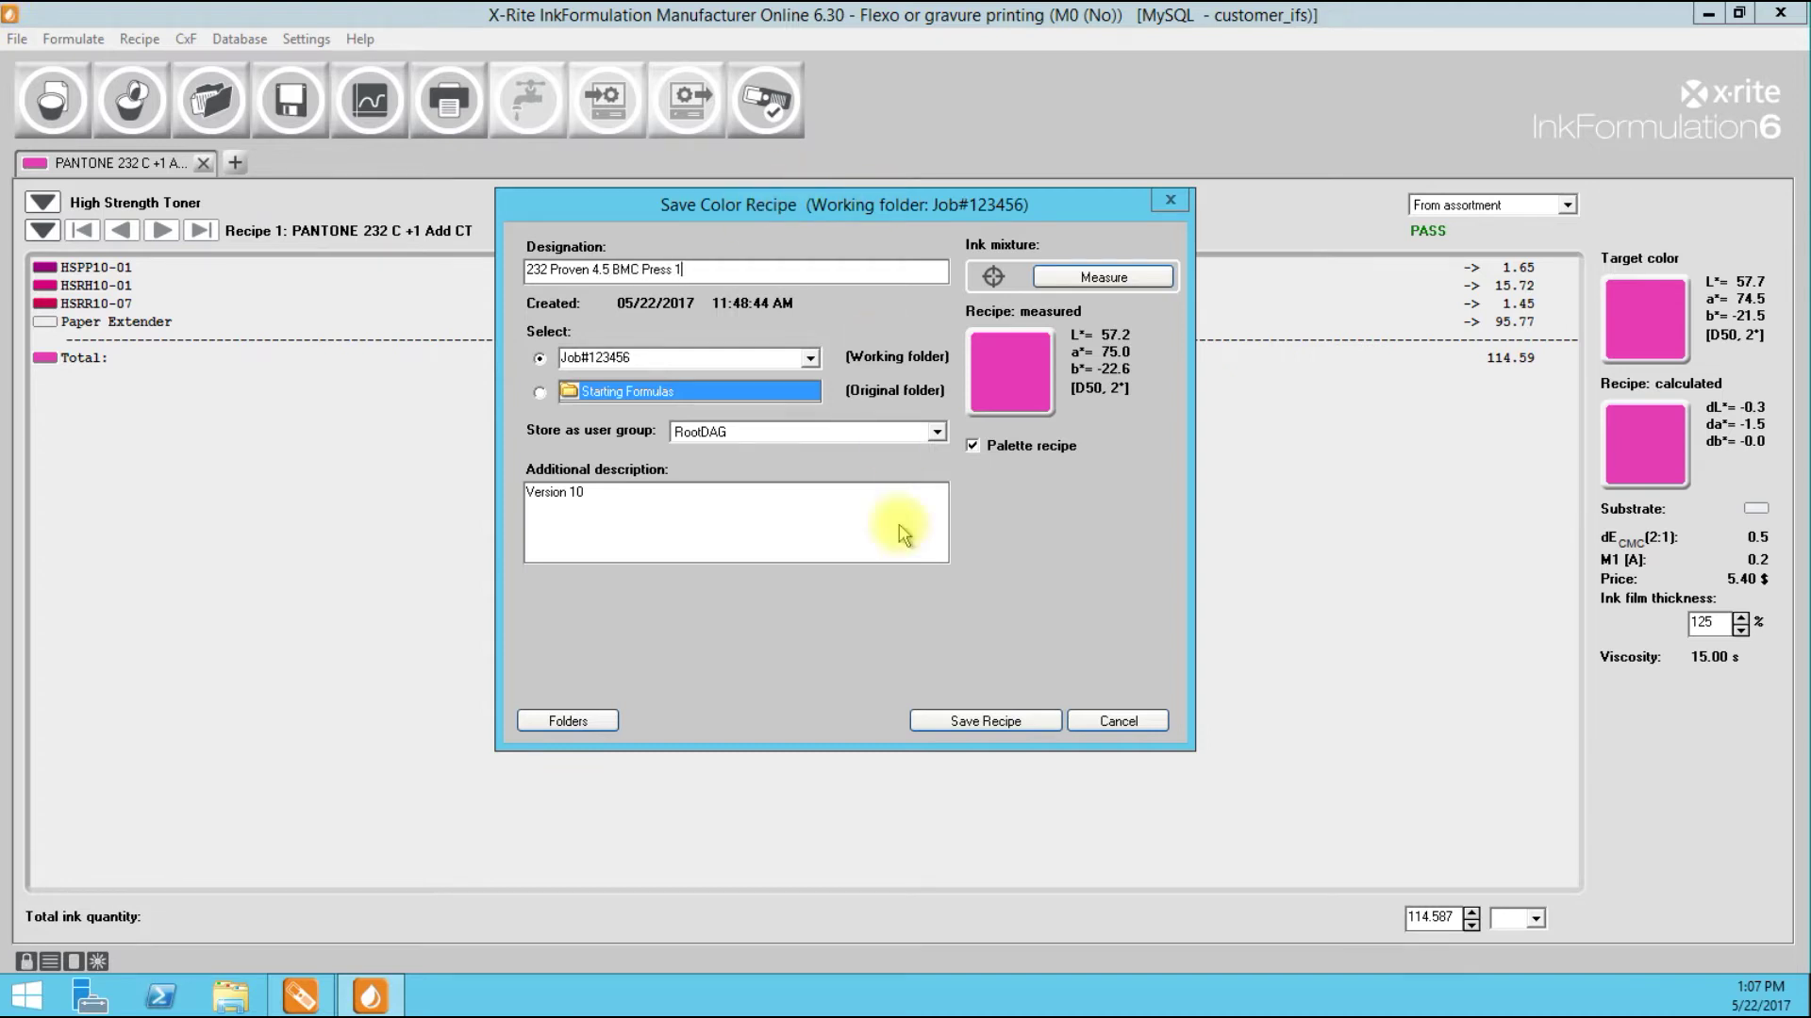
left_click(968, 721)
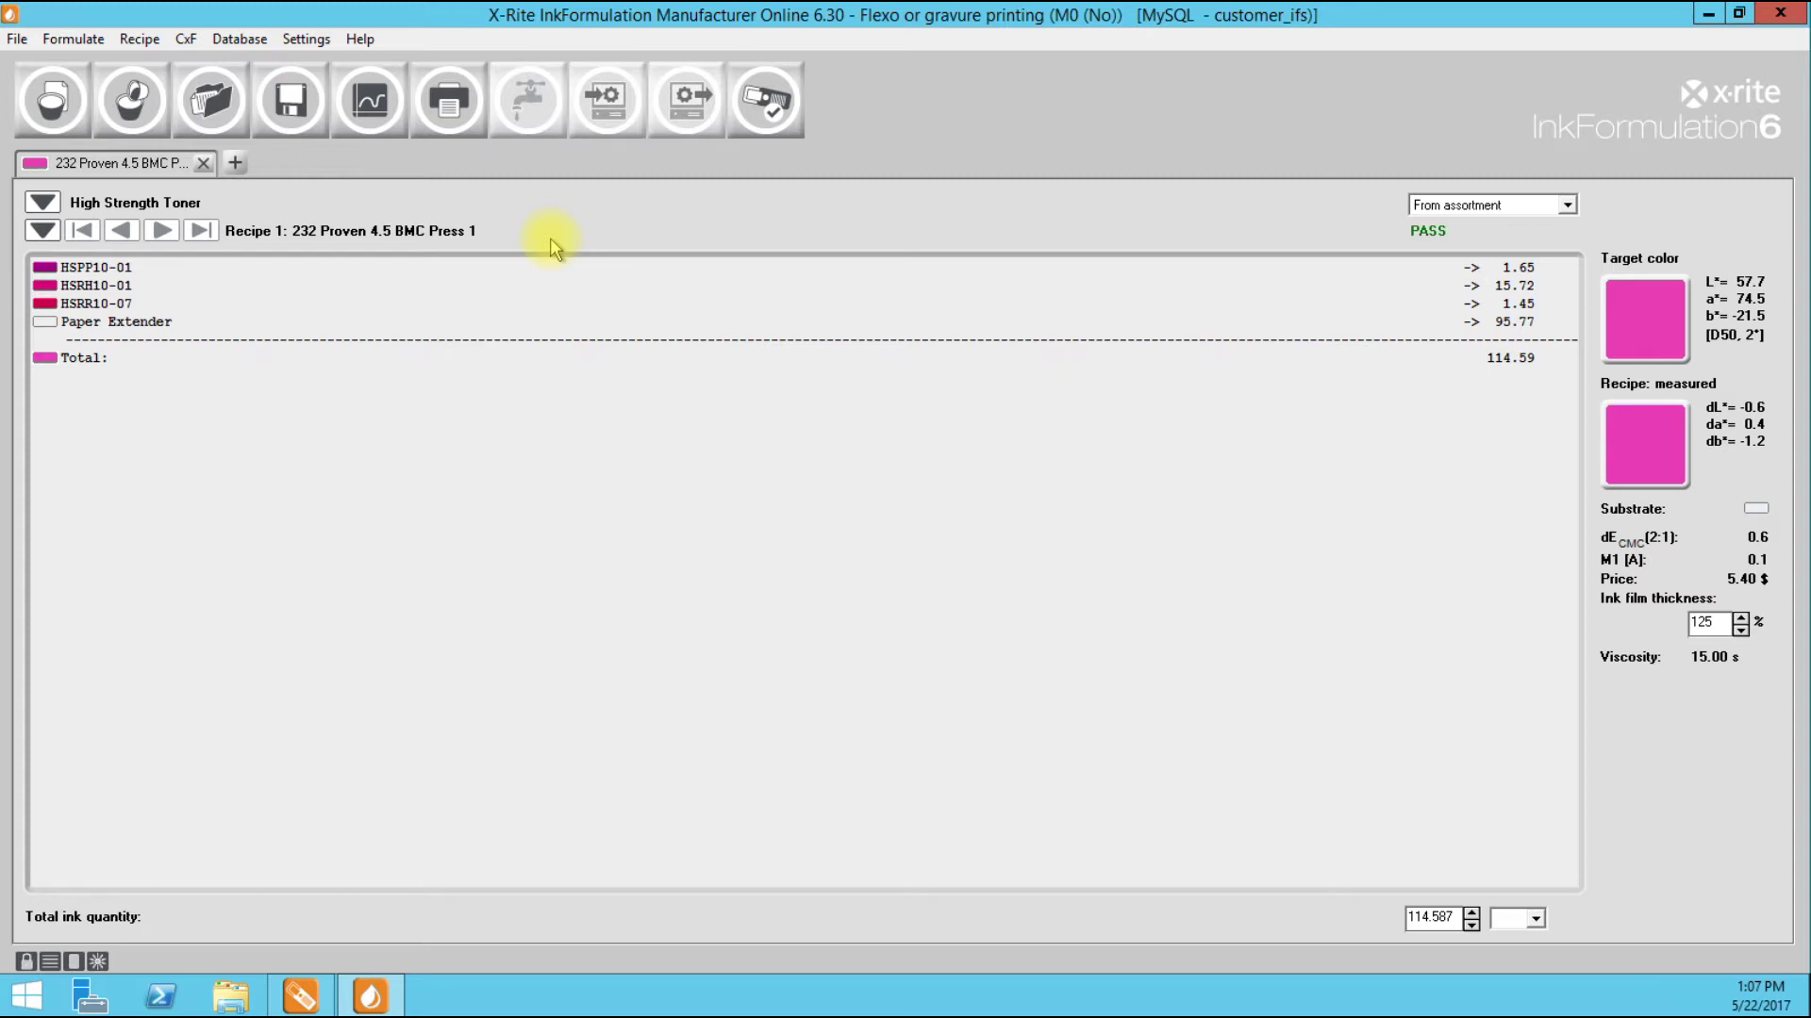
left_click(241, 39)
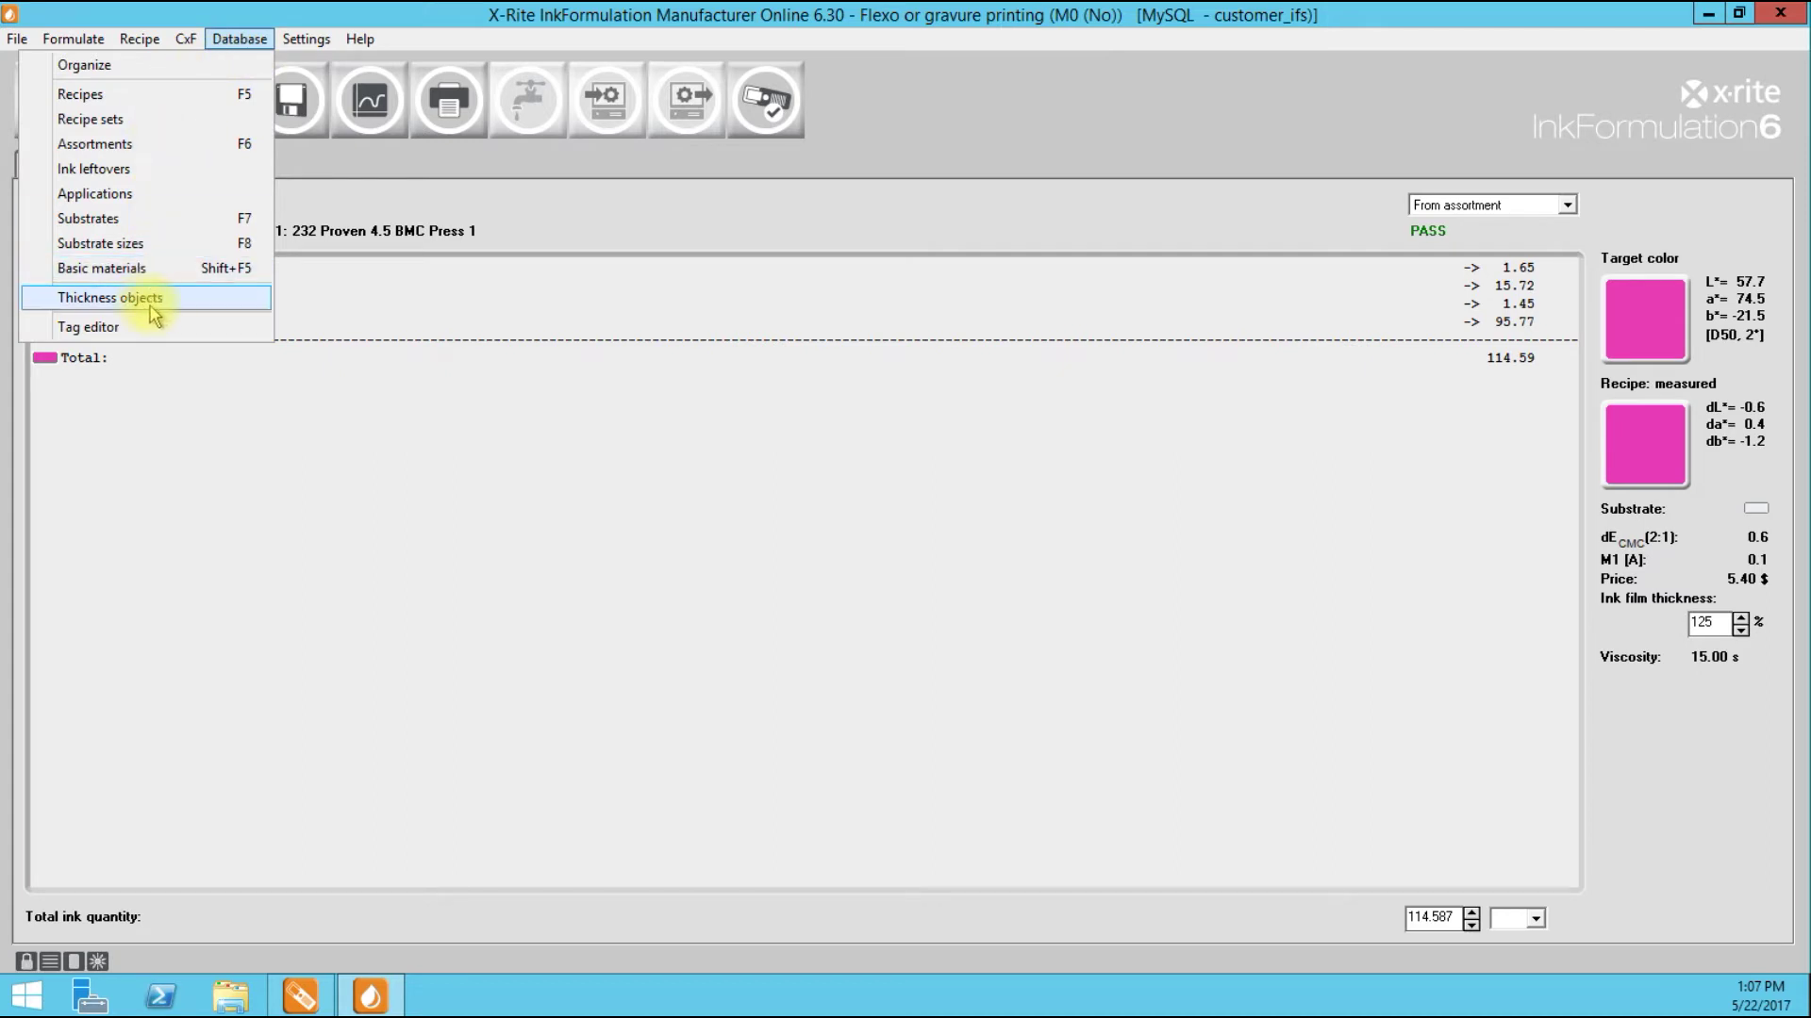
Step: Add a new thickness object named 'HST 4.5 BCM C1S' in the Thickness objects database
left_click(151, 307)
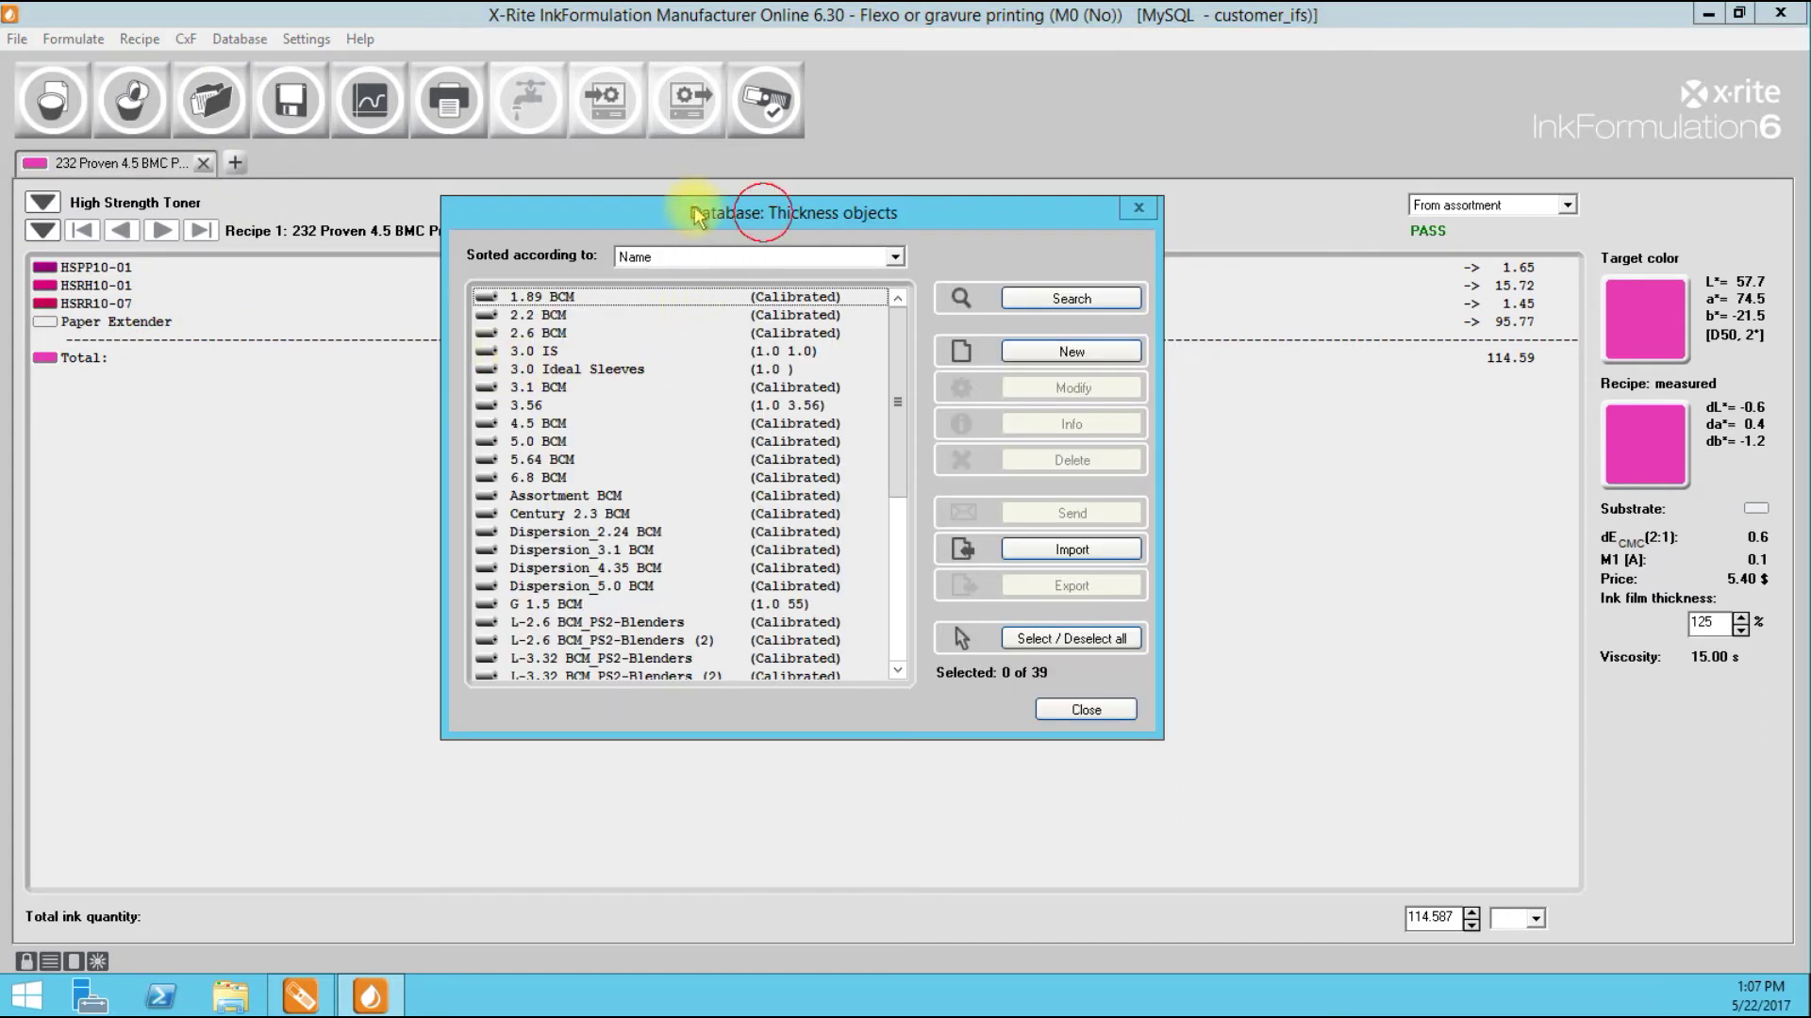
left_click_drag(698, 215, 805, 215)
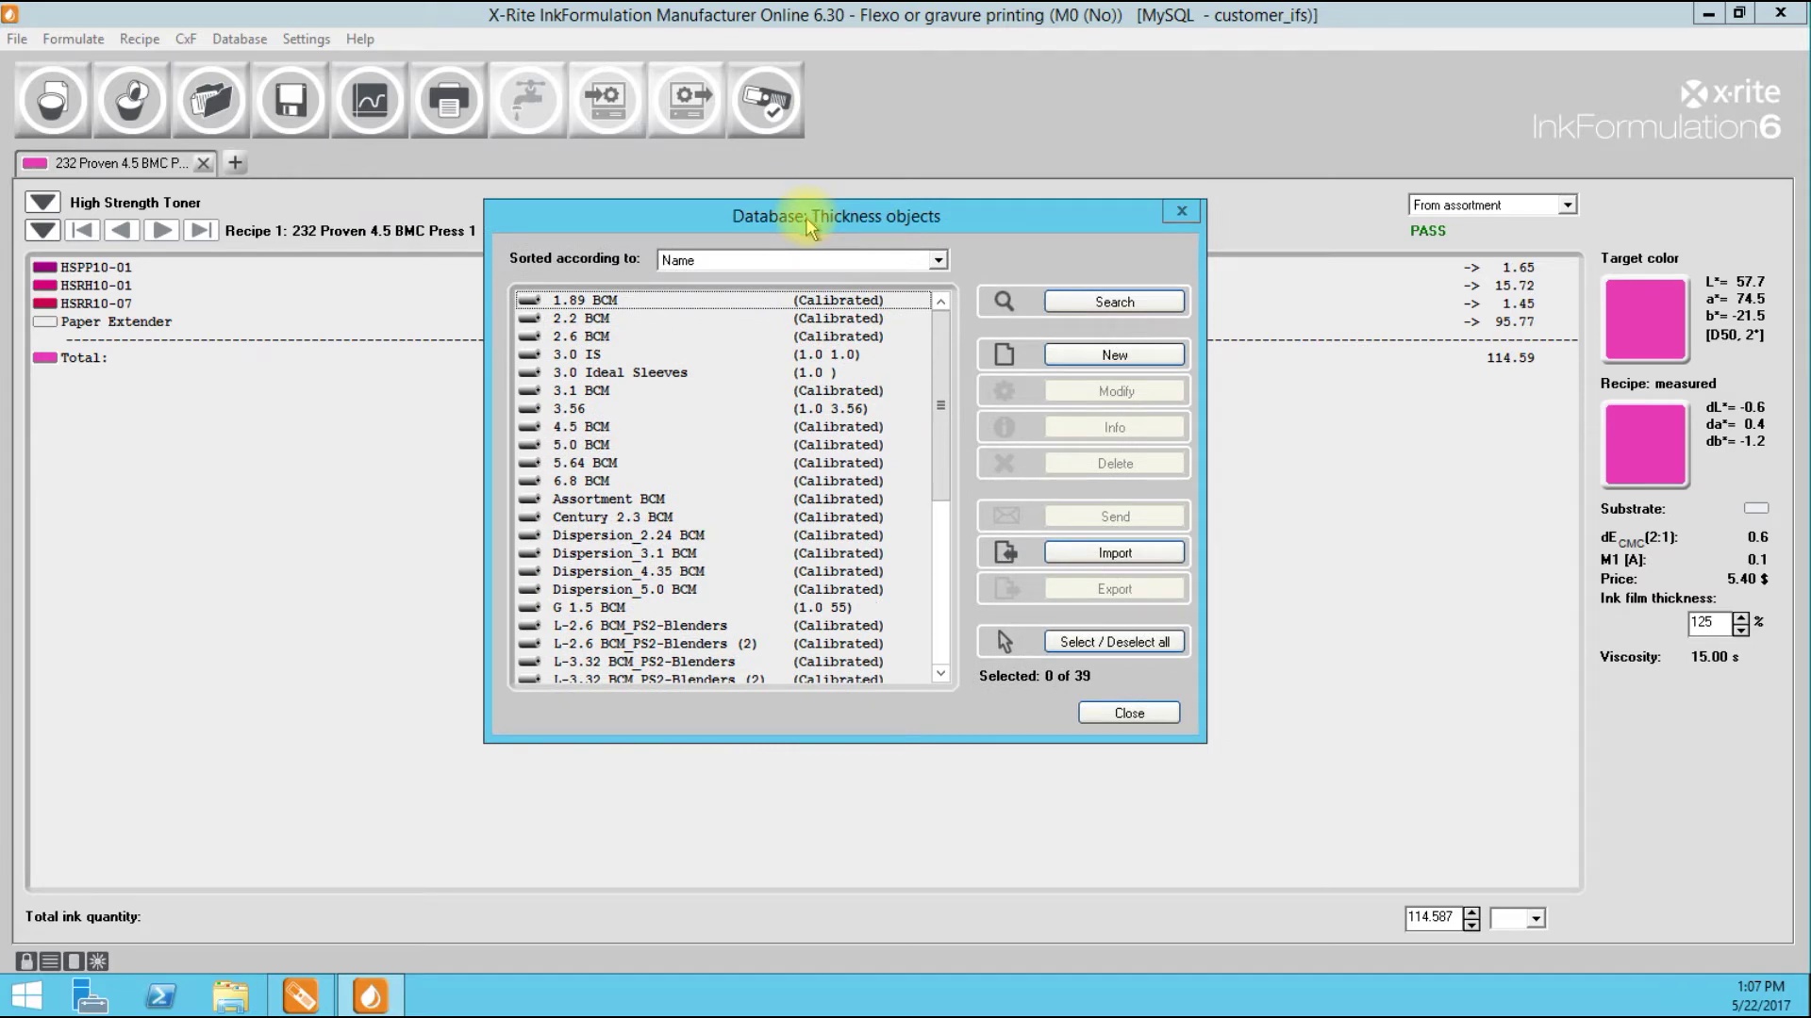
left_click_drag(933, 336, 943, 300)
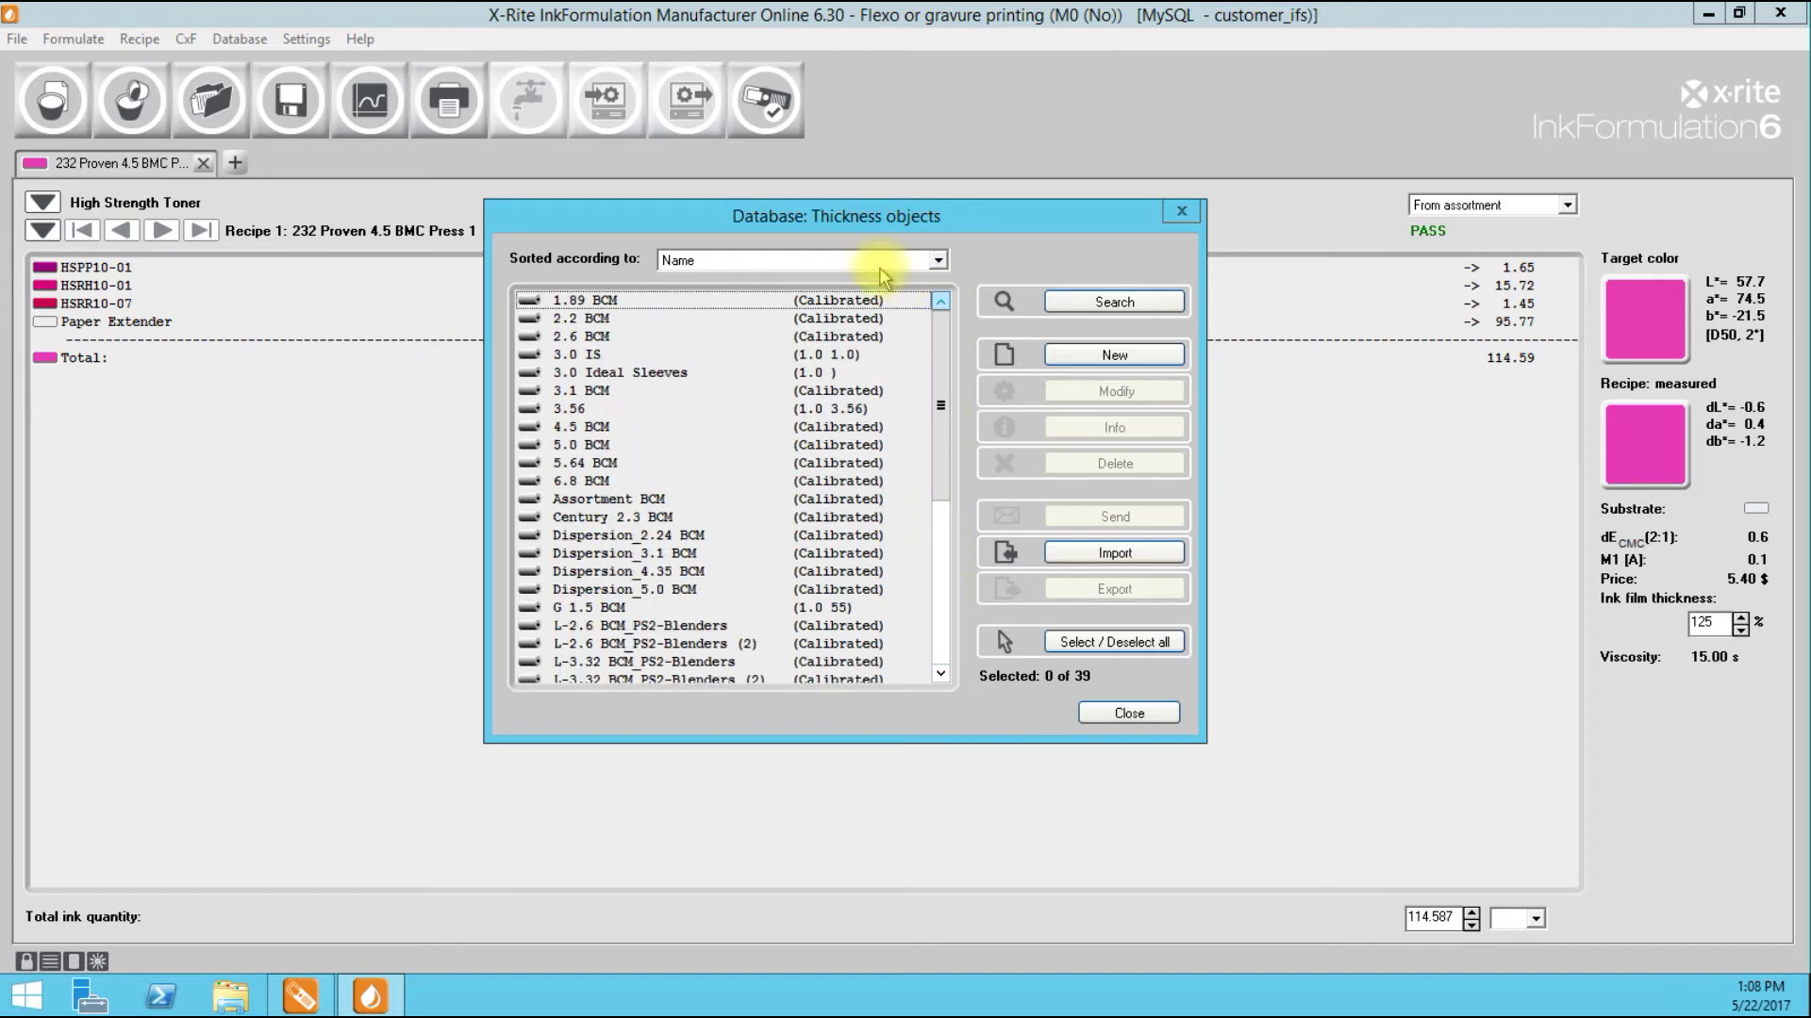
left_click(1117, 355)
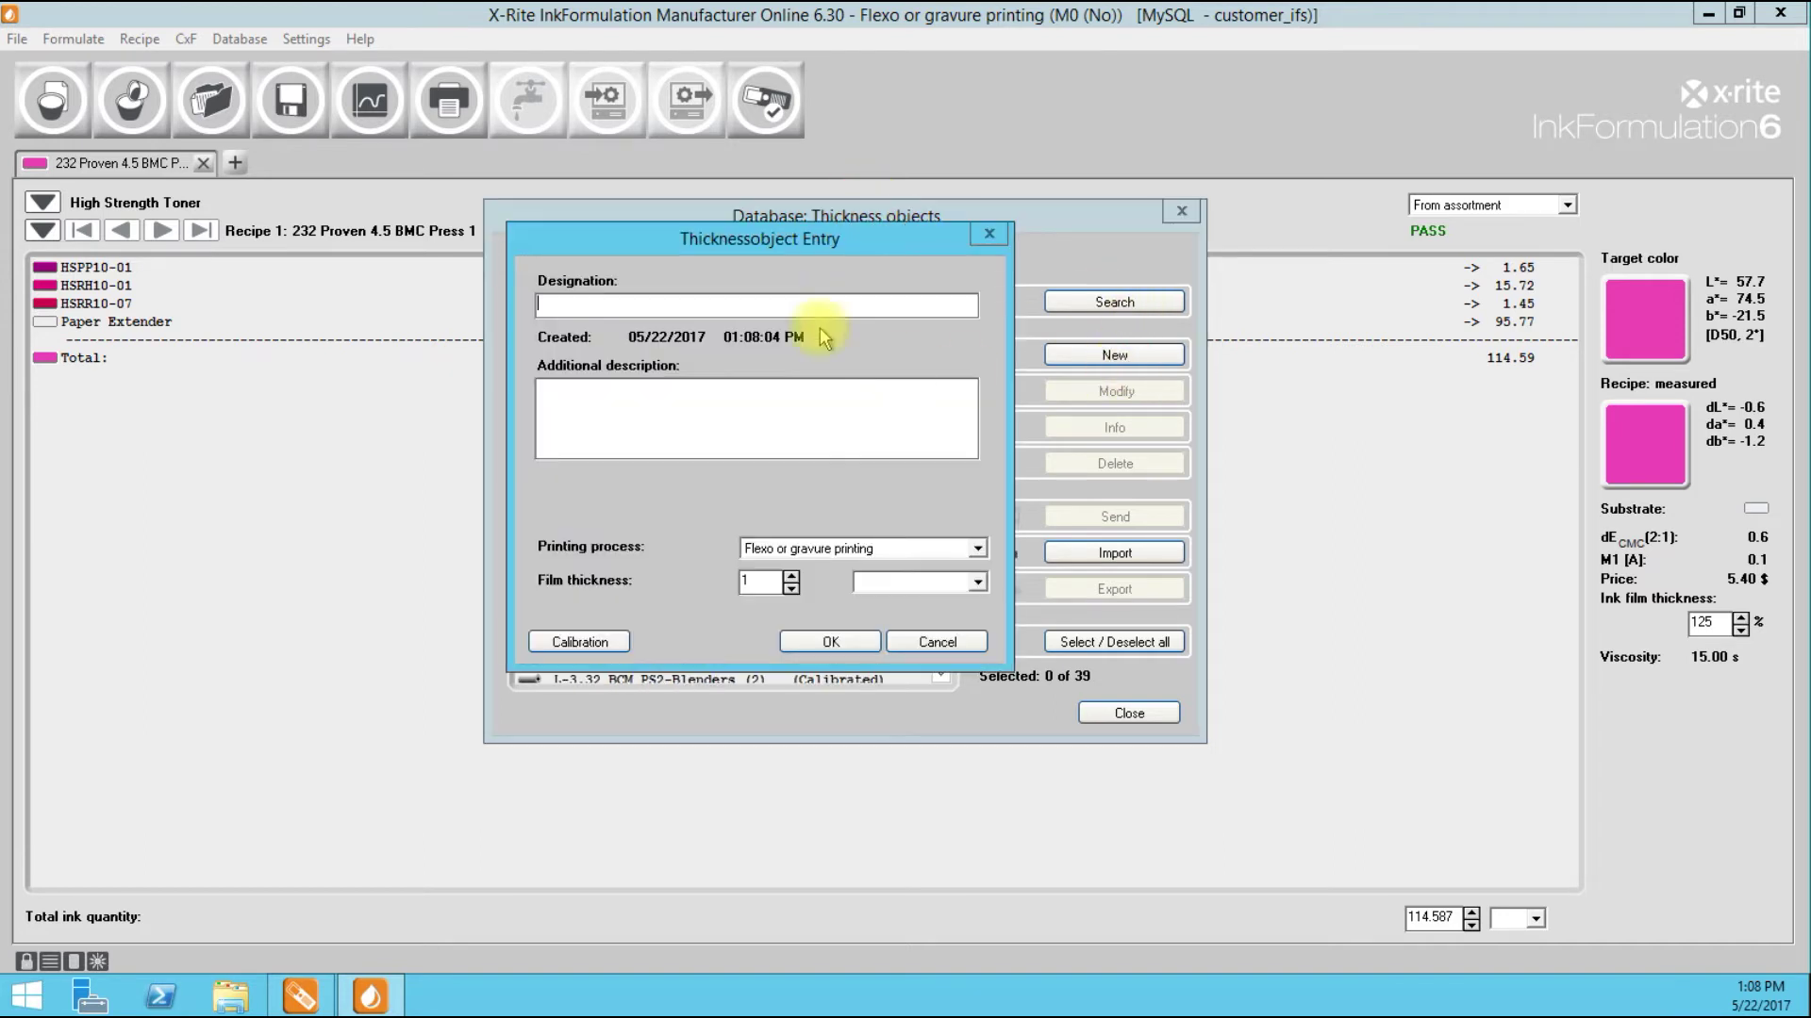
left_click_drag(760, 235, 798, 270)
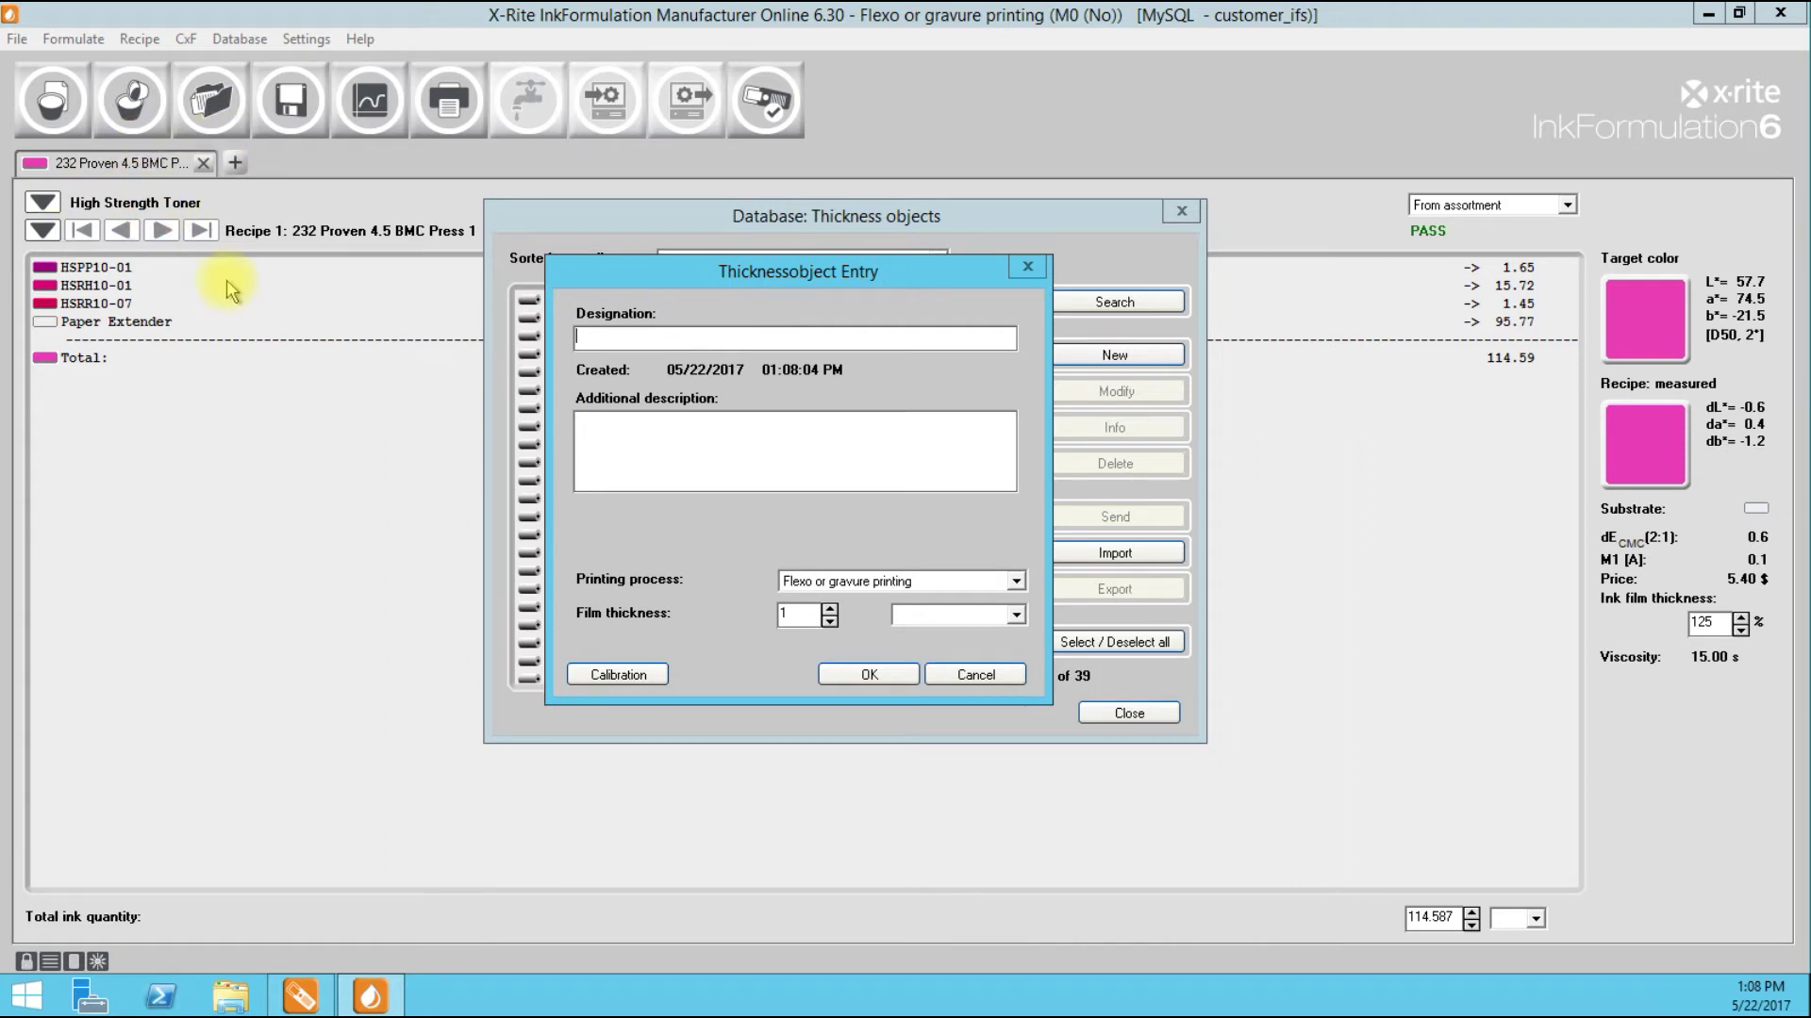
type("HST 4.5 BCM C1S")
Step: Calibrate against the High Strength Toner reference assortment in Manual mode using existing recipes
left_click(619, 676)
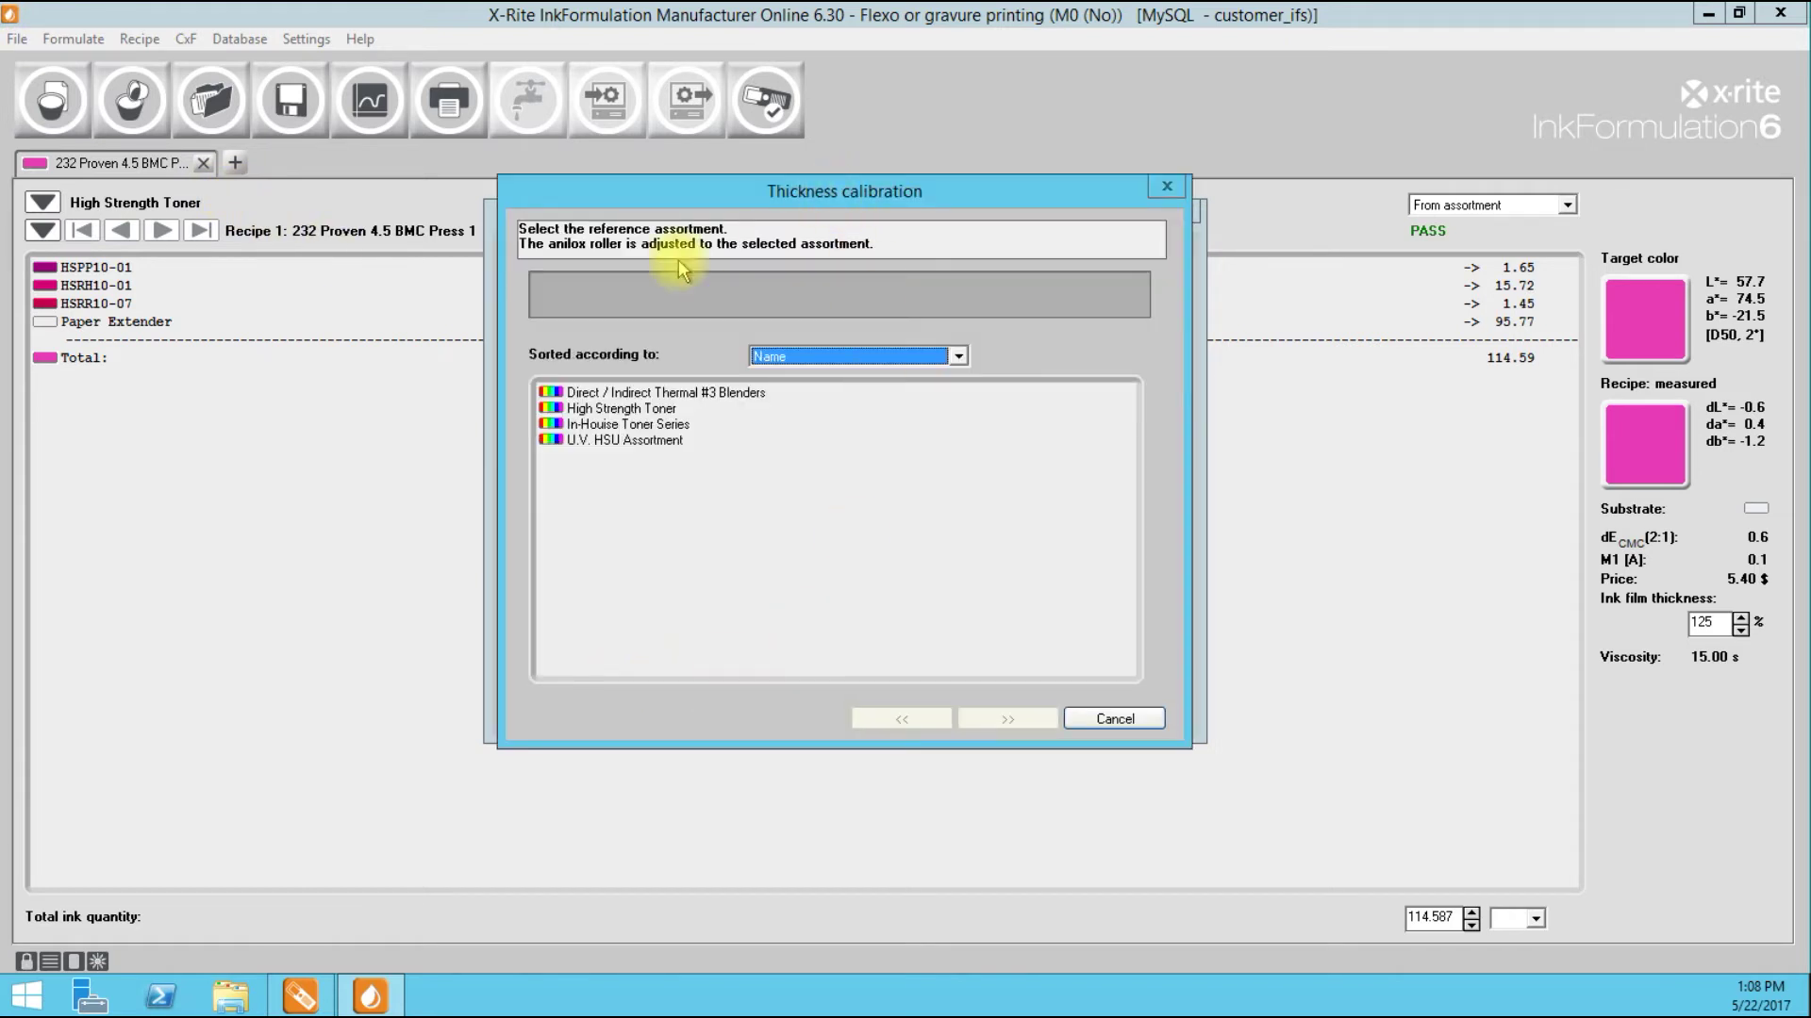
left_click(640, 412)
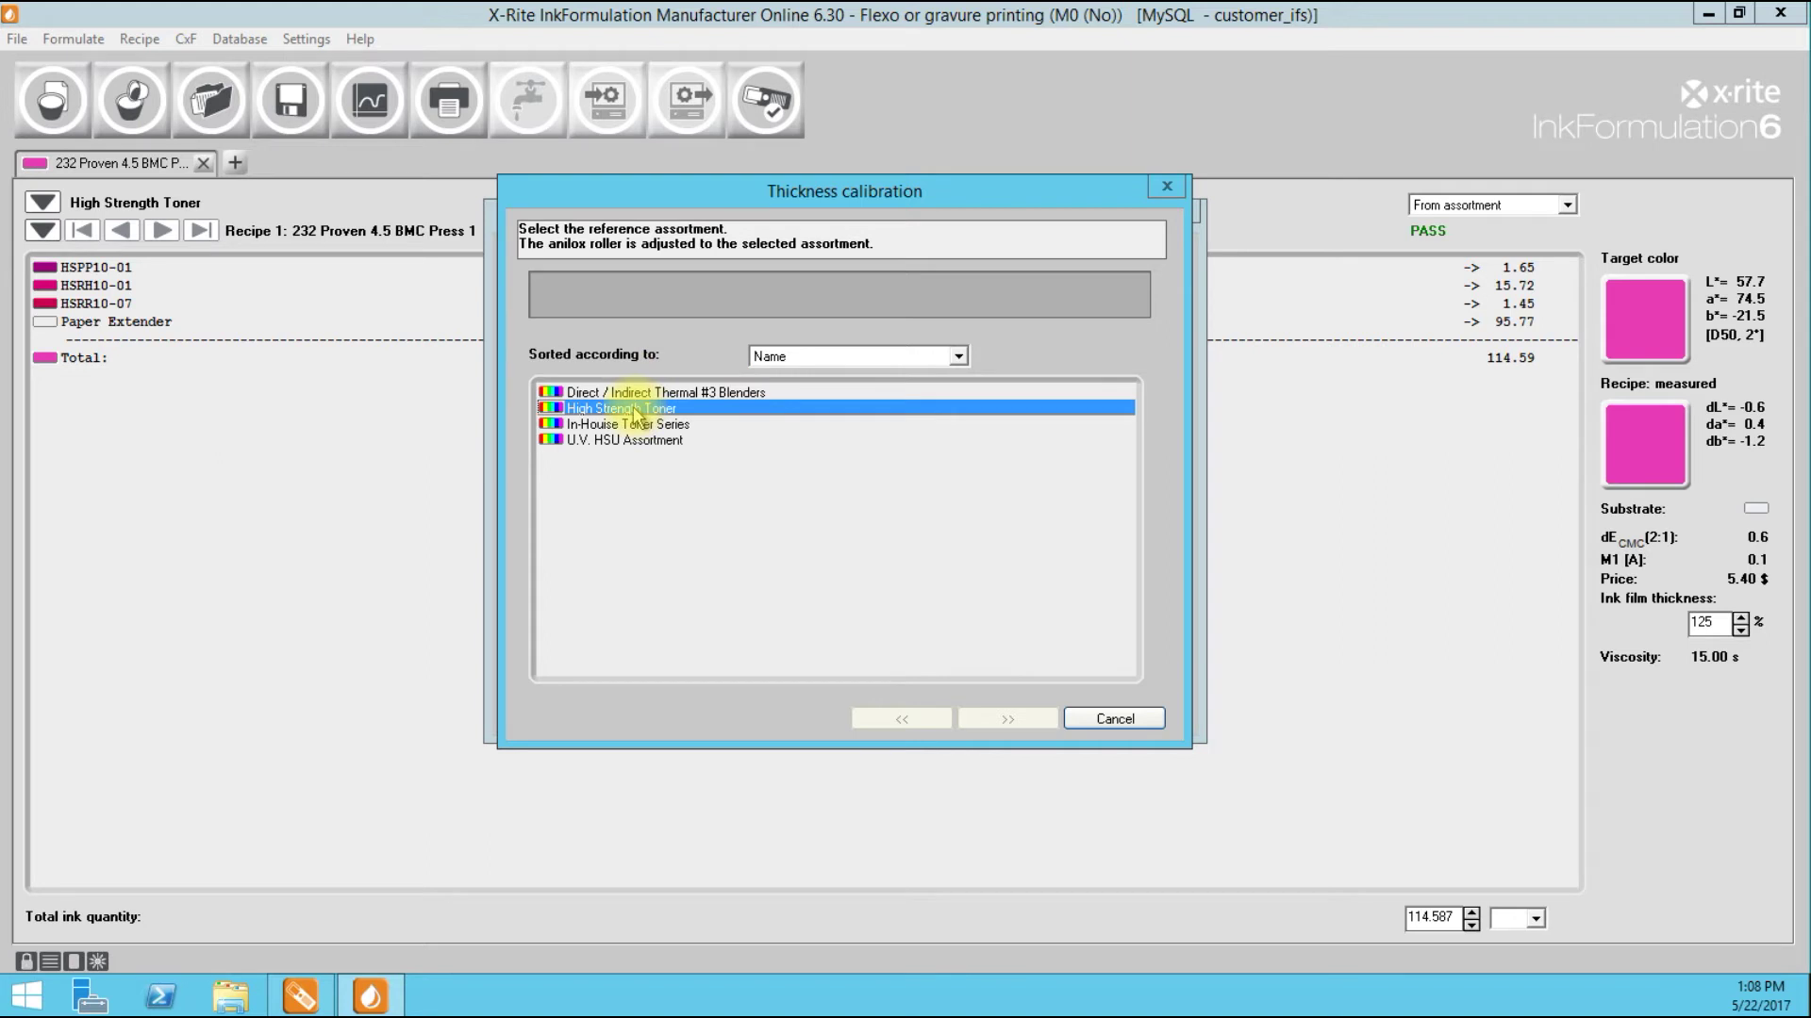
double_click(640, 412)
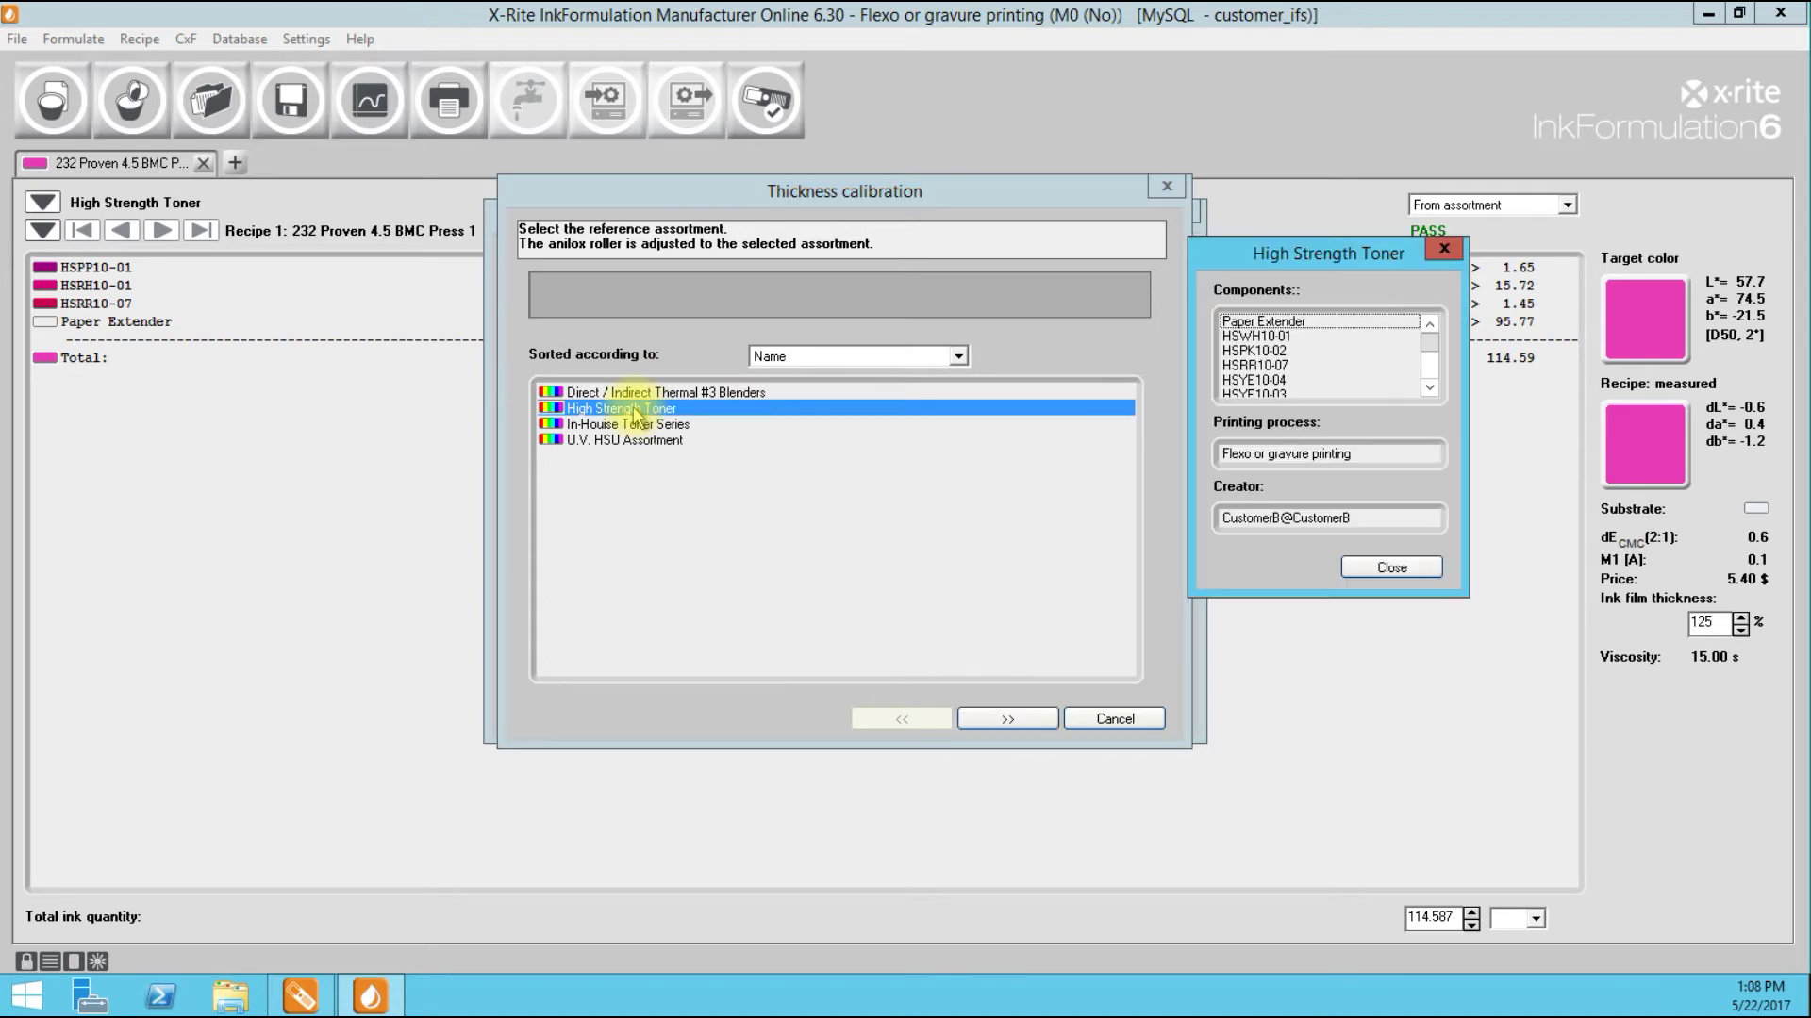
left_click(1015, 718)
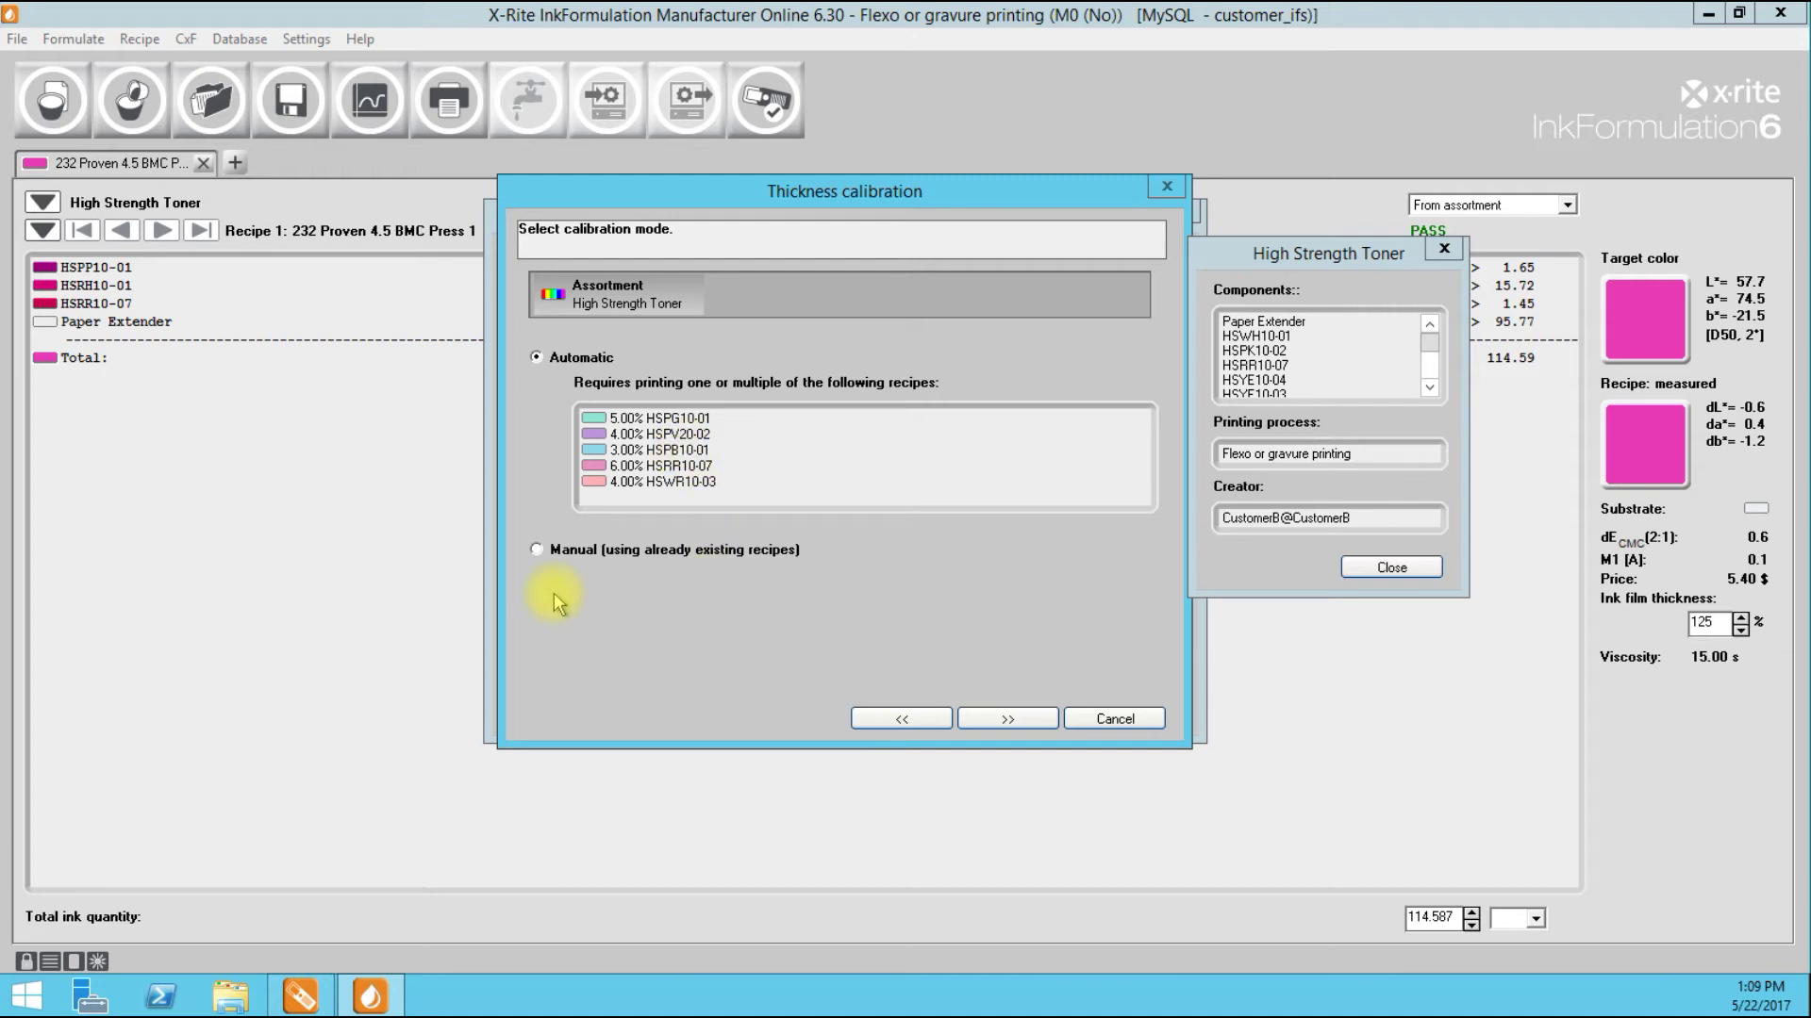
left_click(537, 551)
left_click(1012, 716)
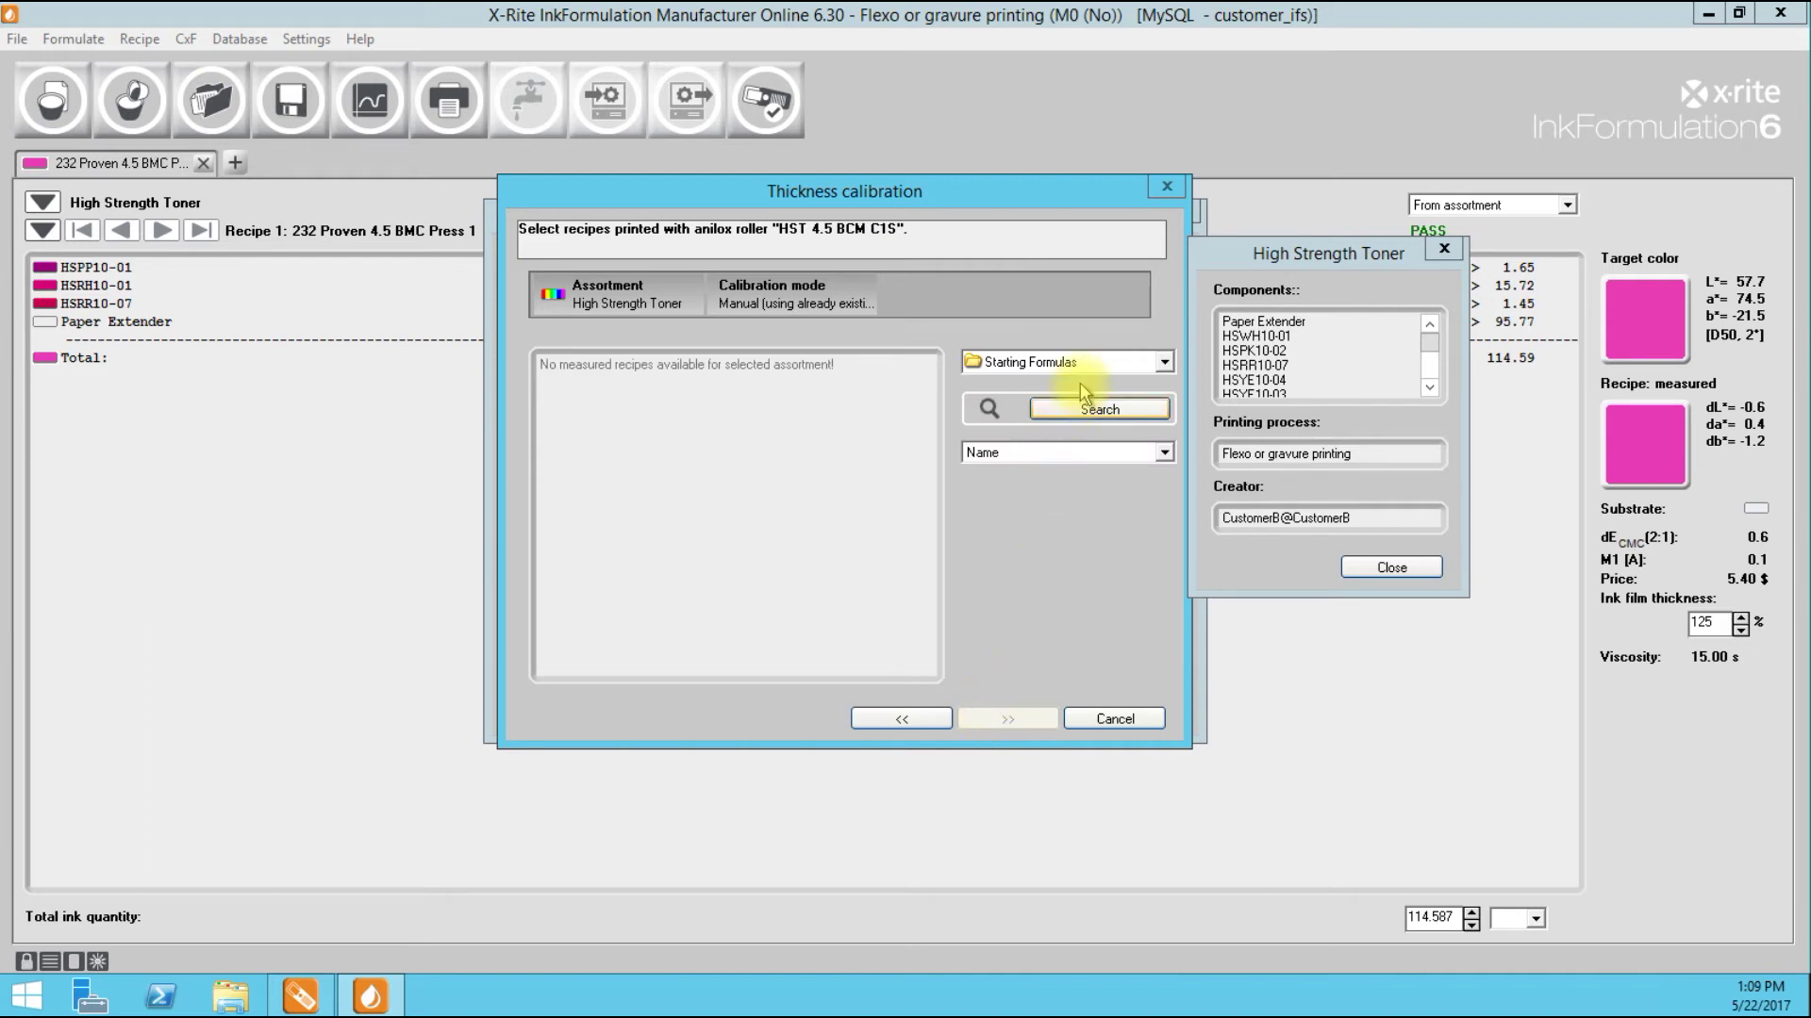
Step: Evaluate thickness from recipe 232 Proven 4.5 BMC Press 1 in Job#123456, giving 112.54%
left_click(1162, 364)
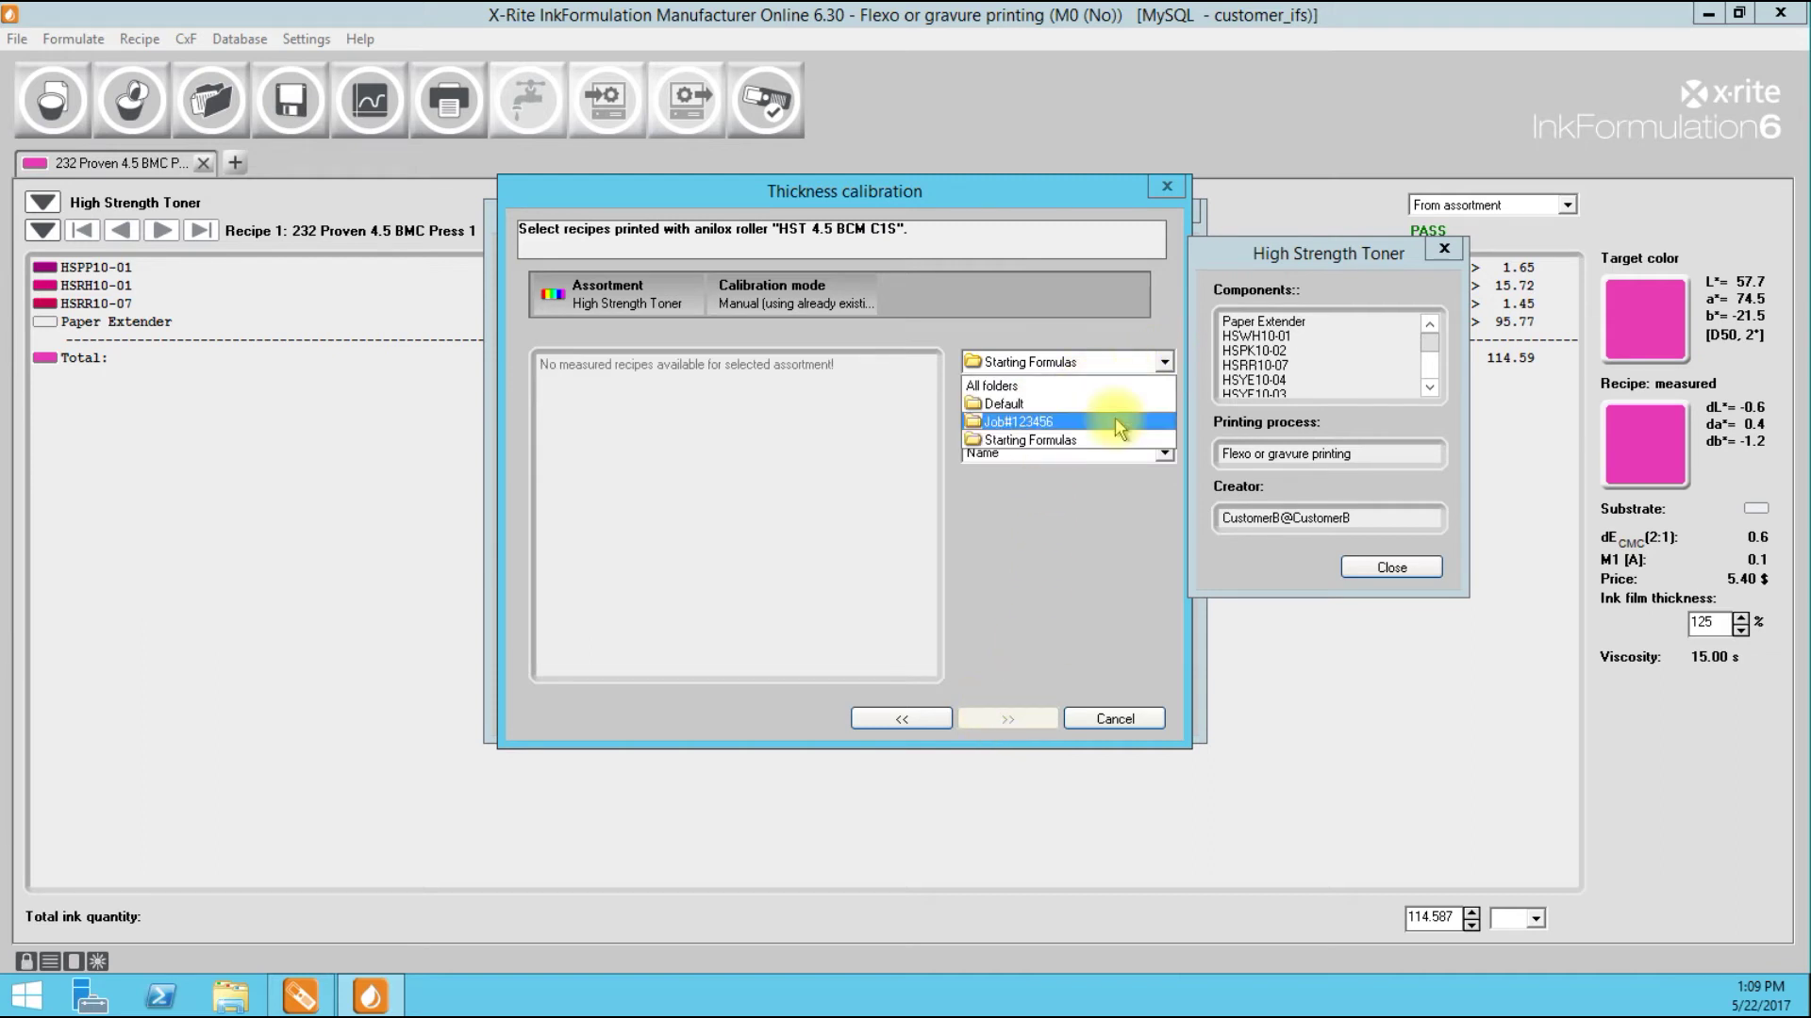
left_click(1116, 429)
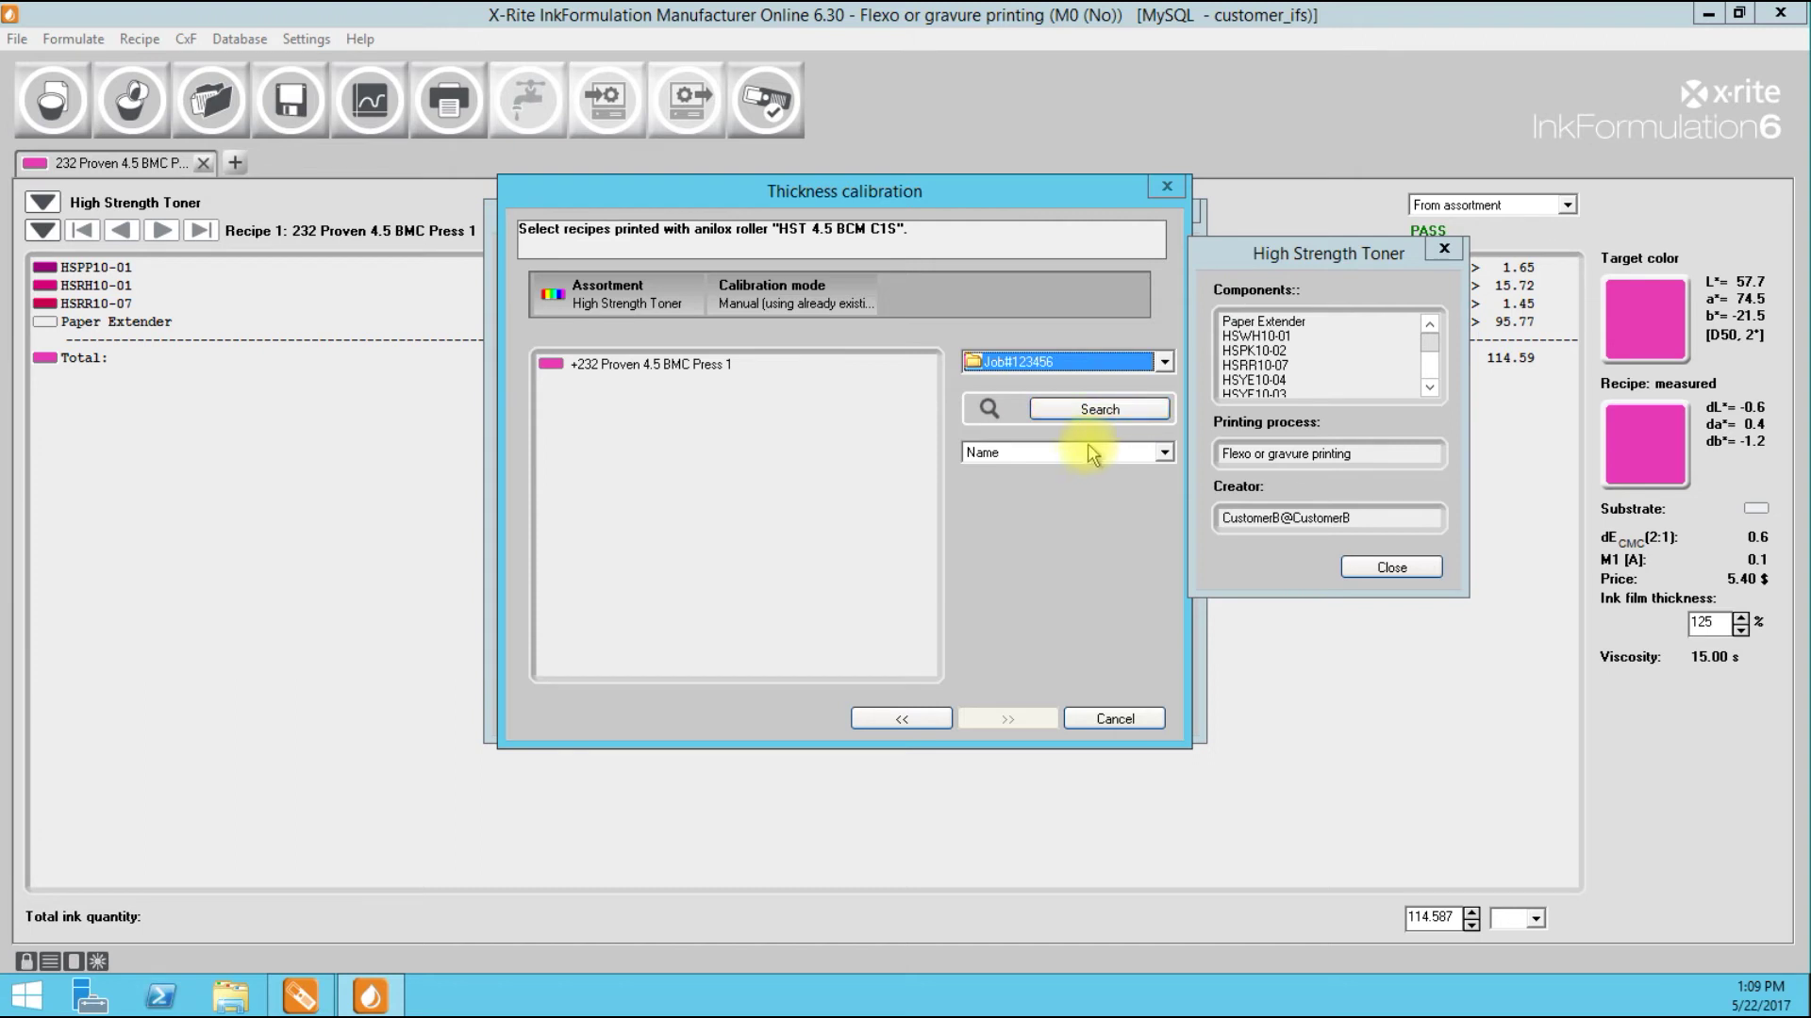
left_click(1164, 364)
left_click(1131, 440)
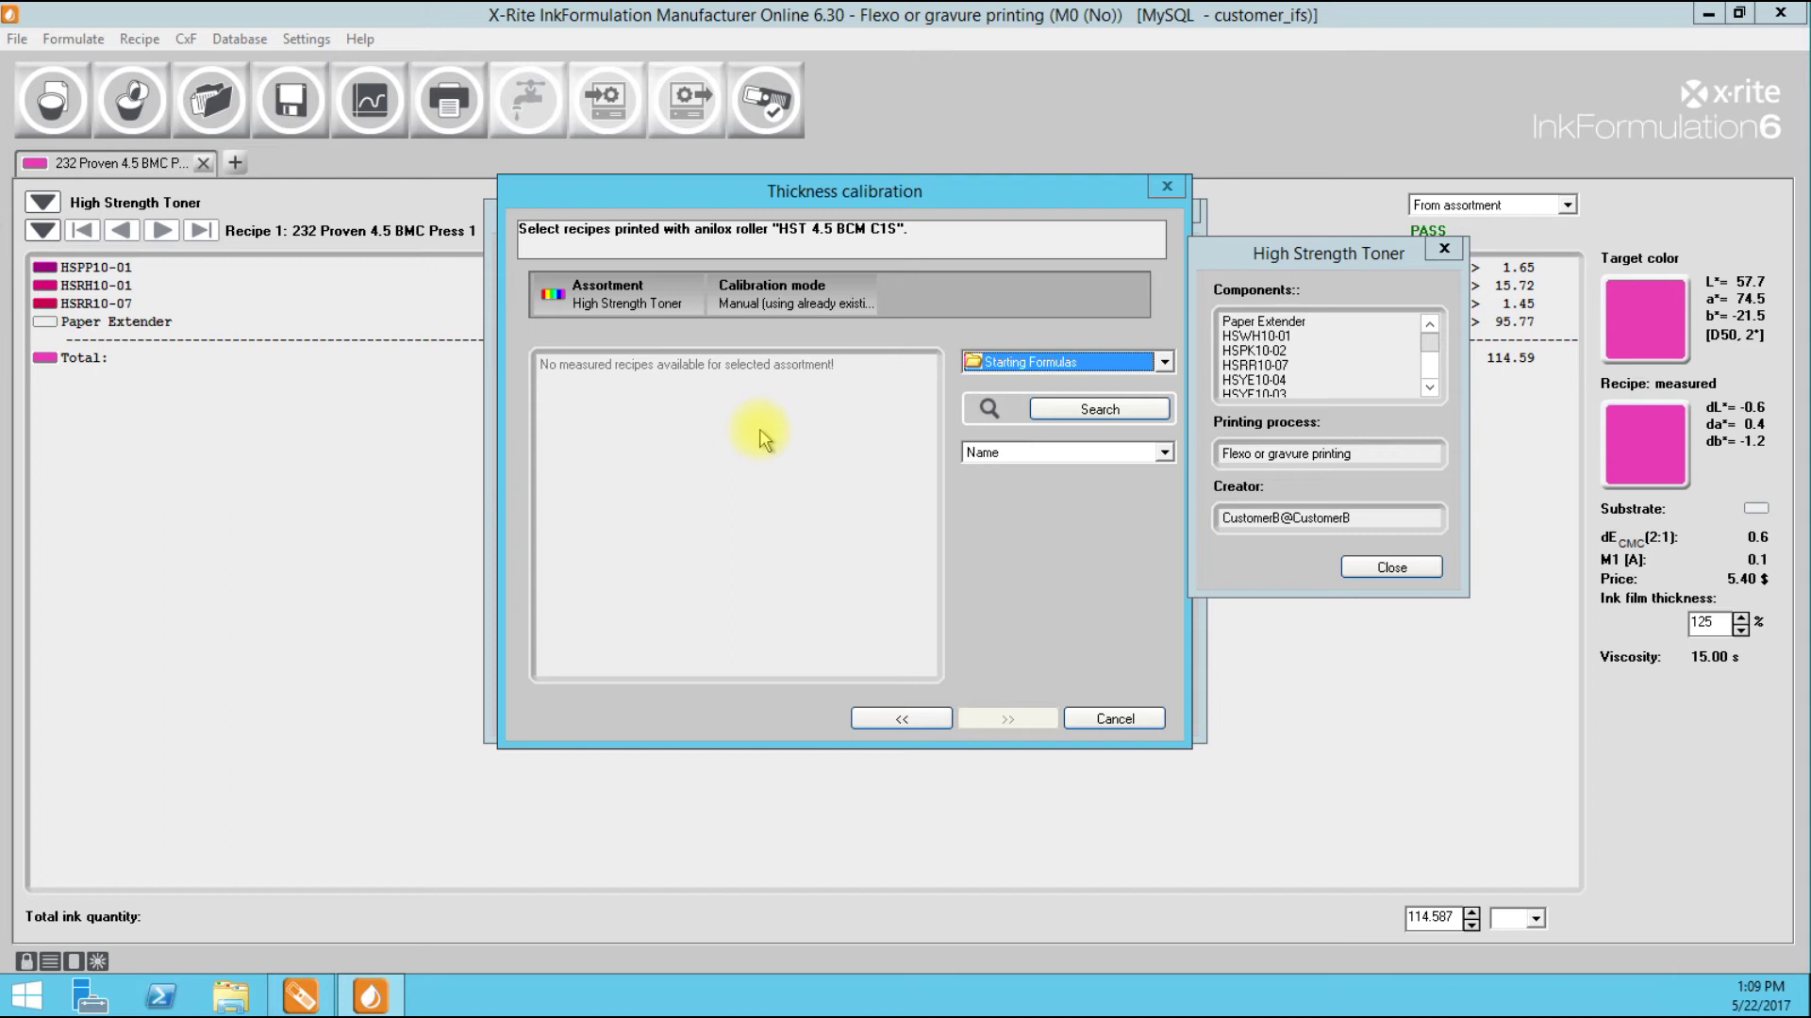
left_click(1163, 364)
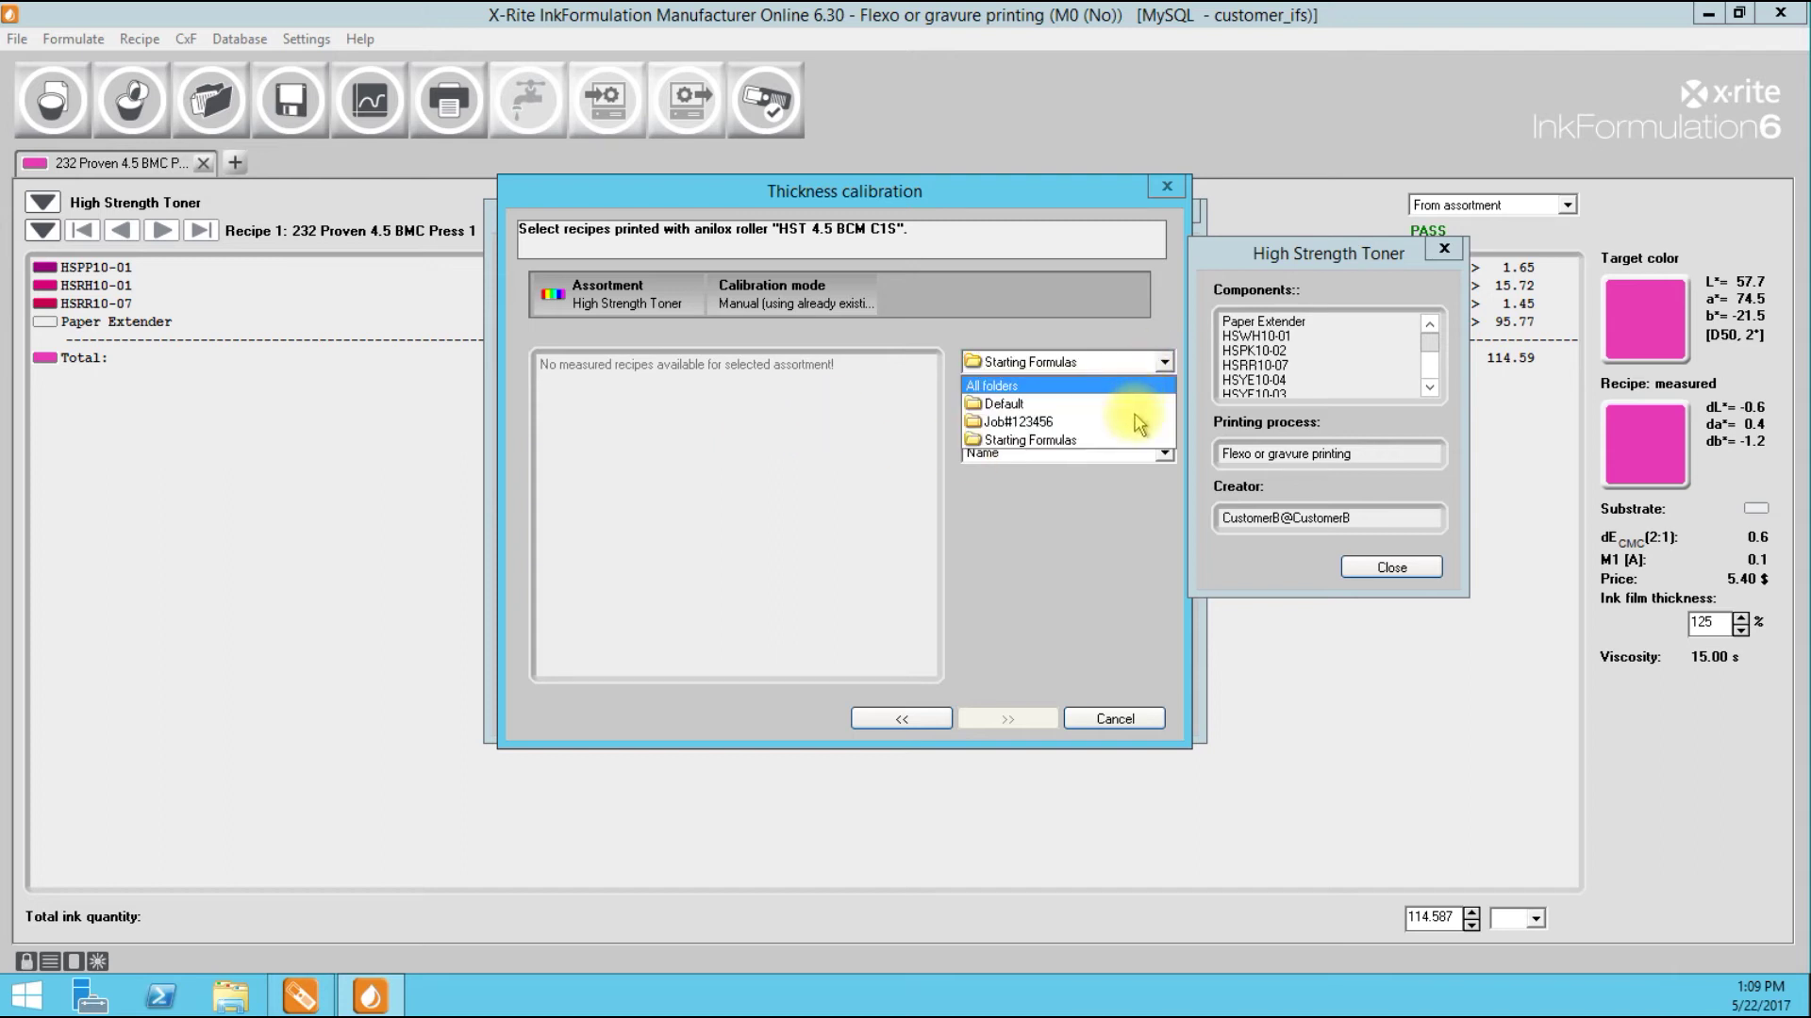
left_click(1133, 411)
left_click(1132, 415)
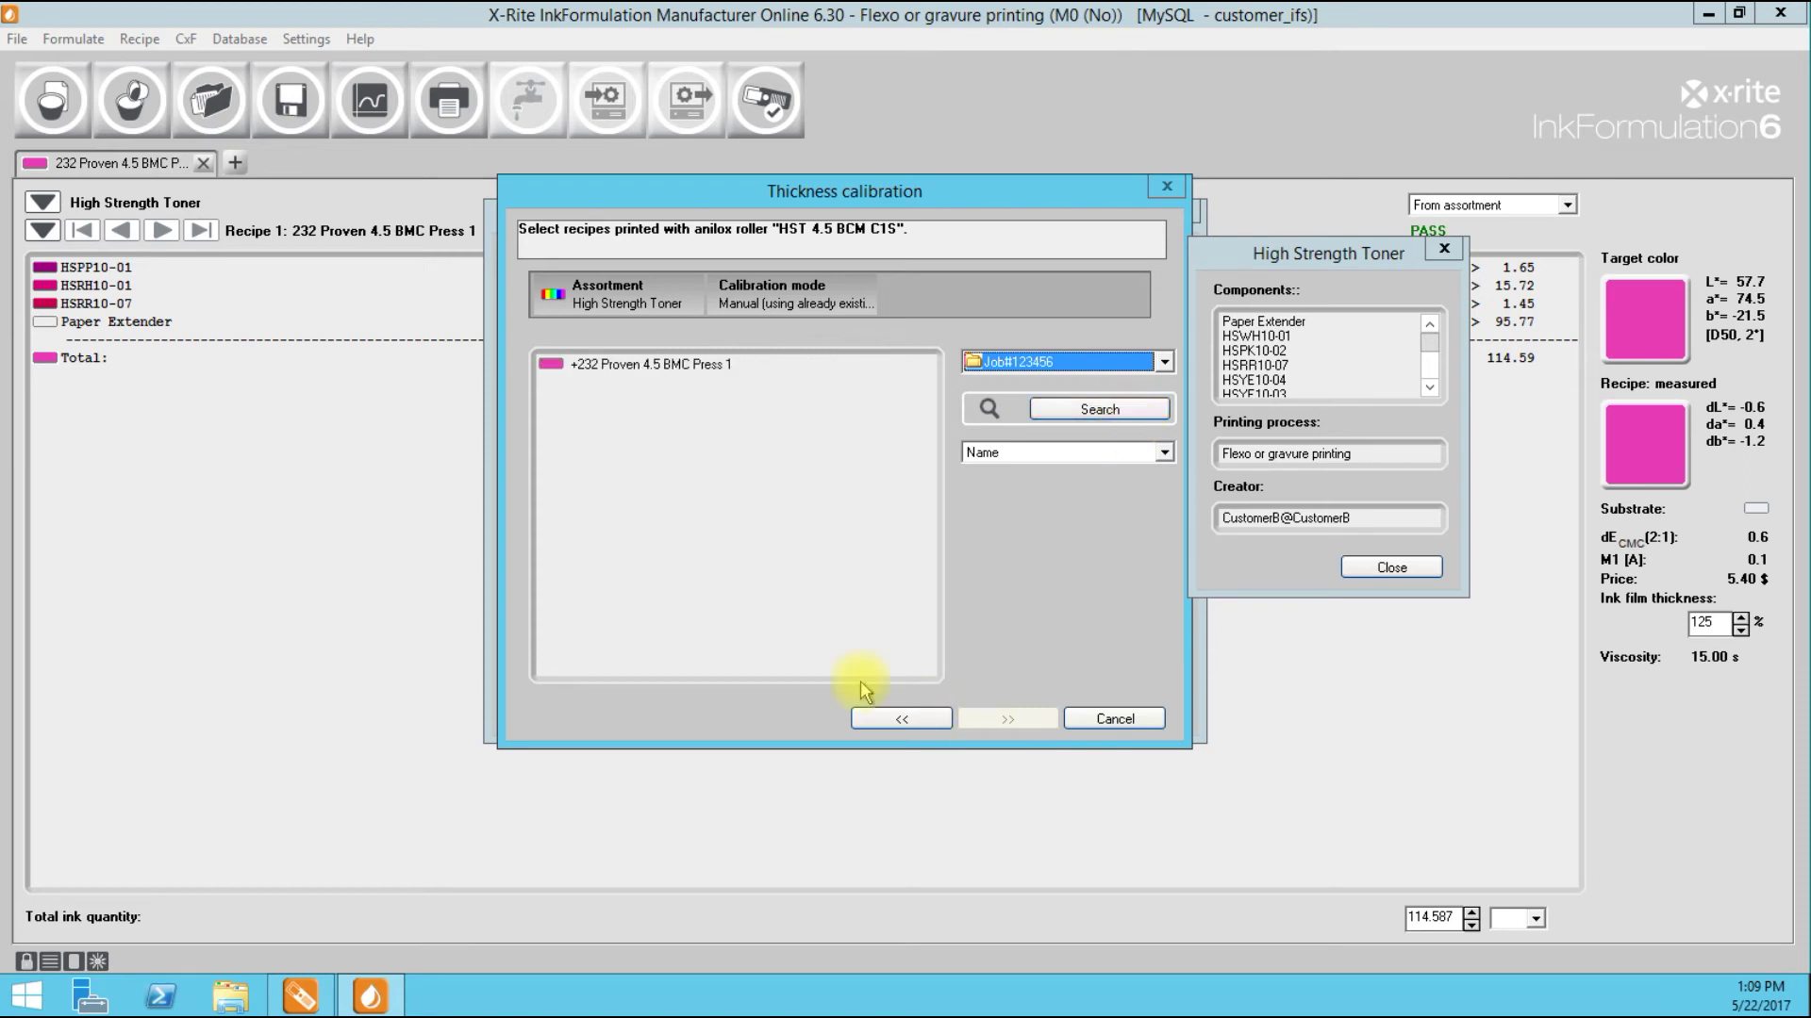
left_click(666, 371)
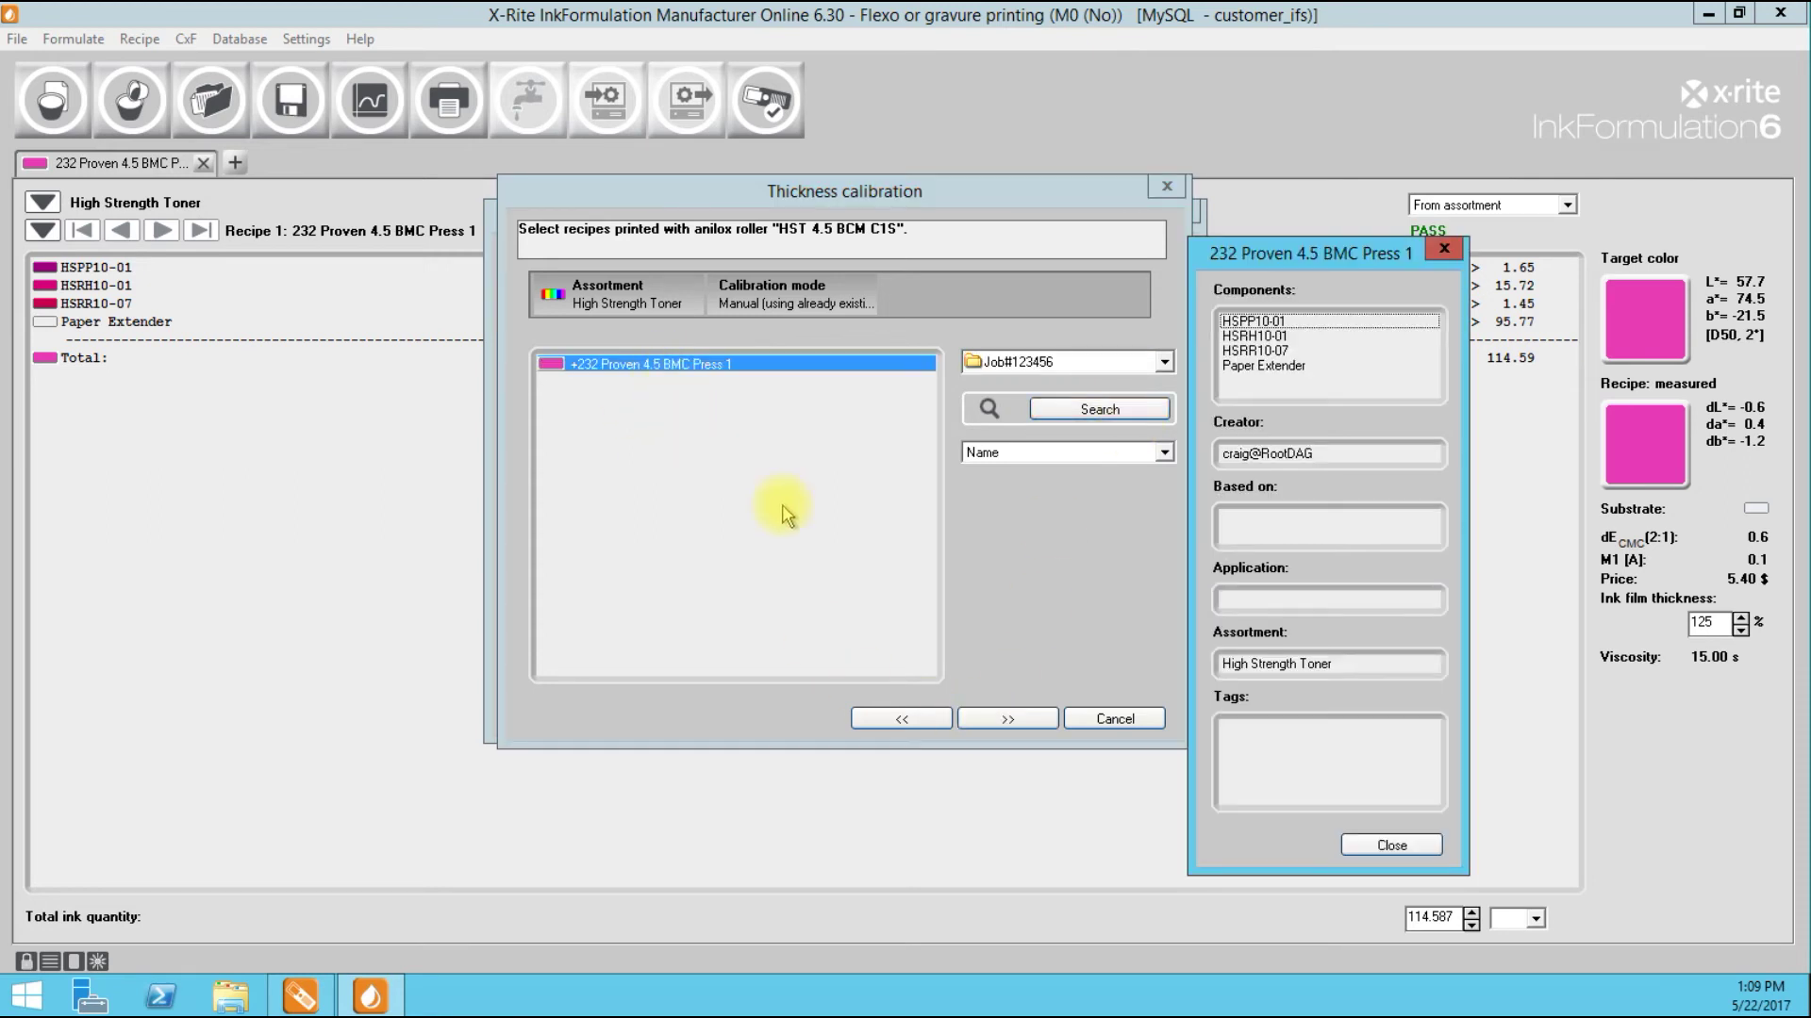
left_click(1001, 718)
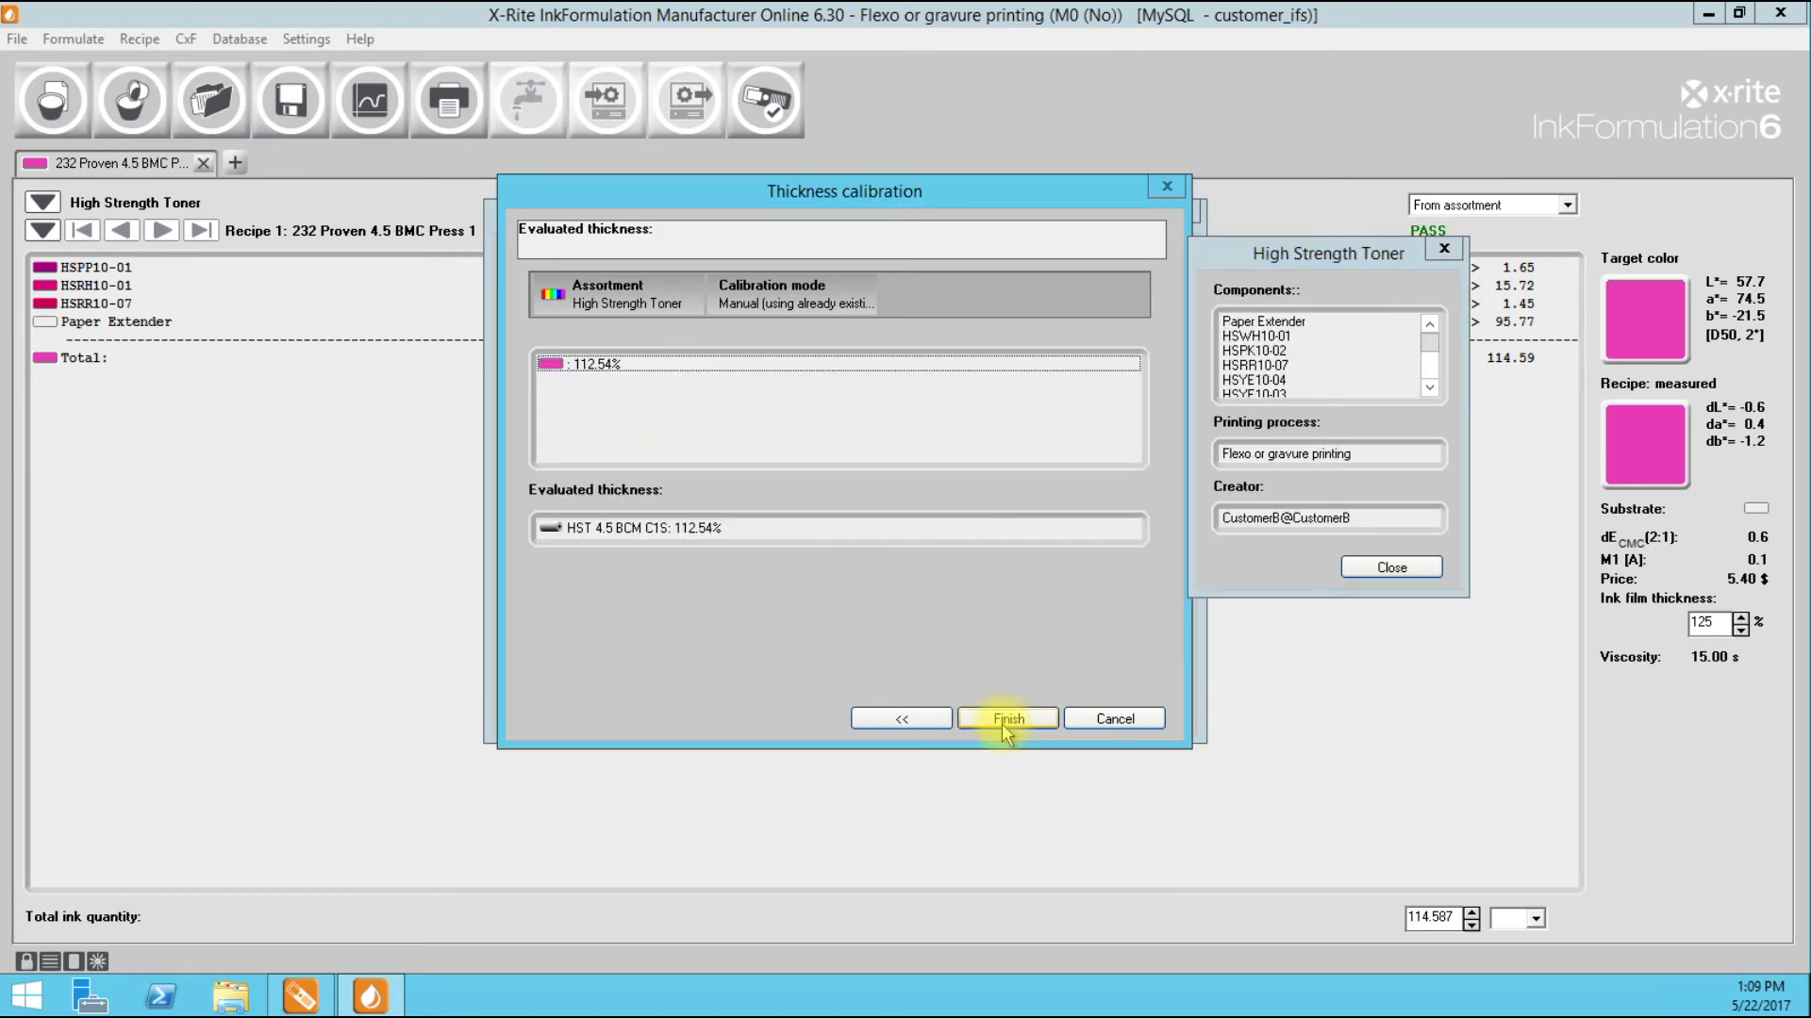
Step: Finish the calibration, store the HST 4.5 BCM C1S entry, and close the thickness database
left_click_drag(845, 196, 840, 196)
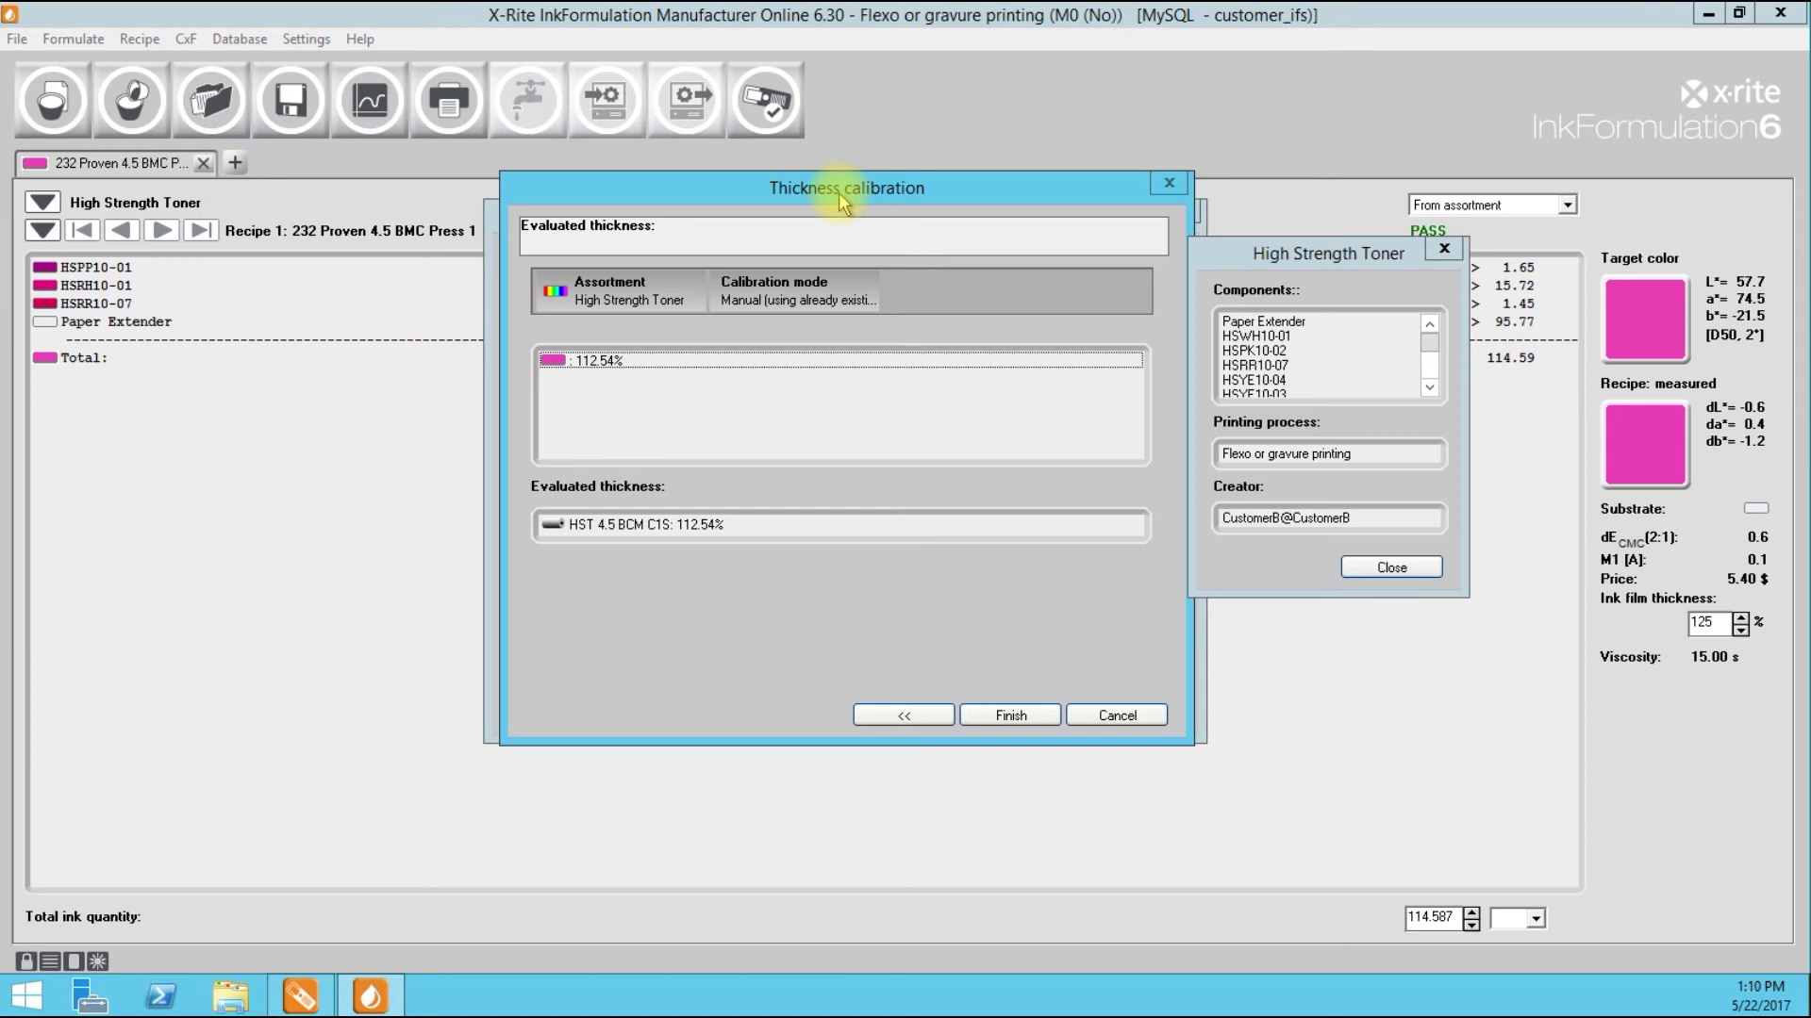
left_click(1002, 708)
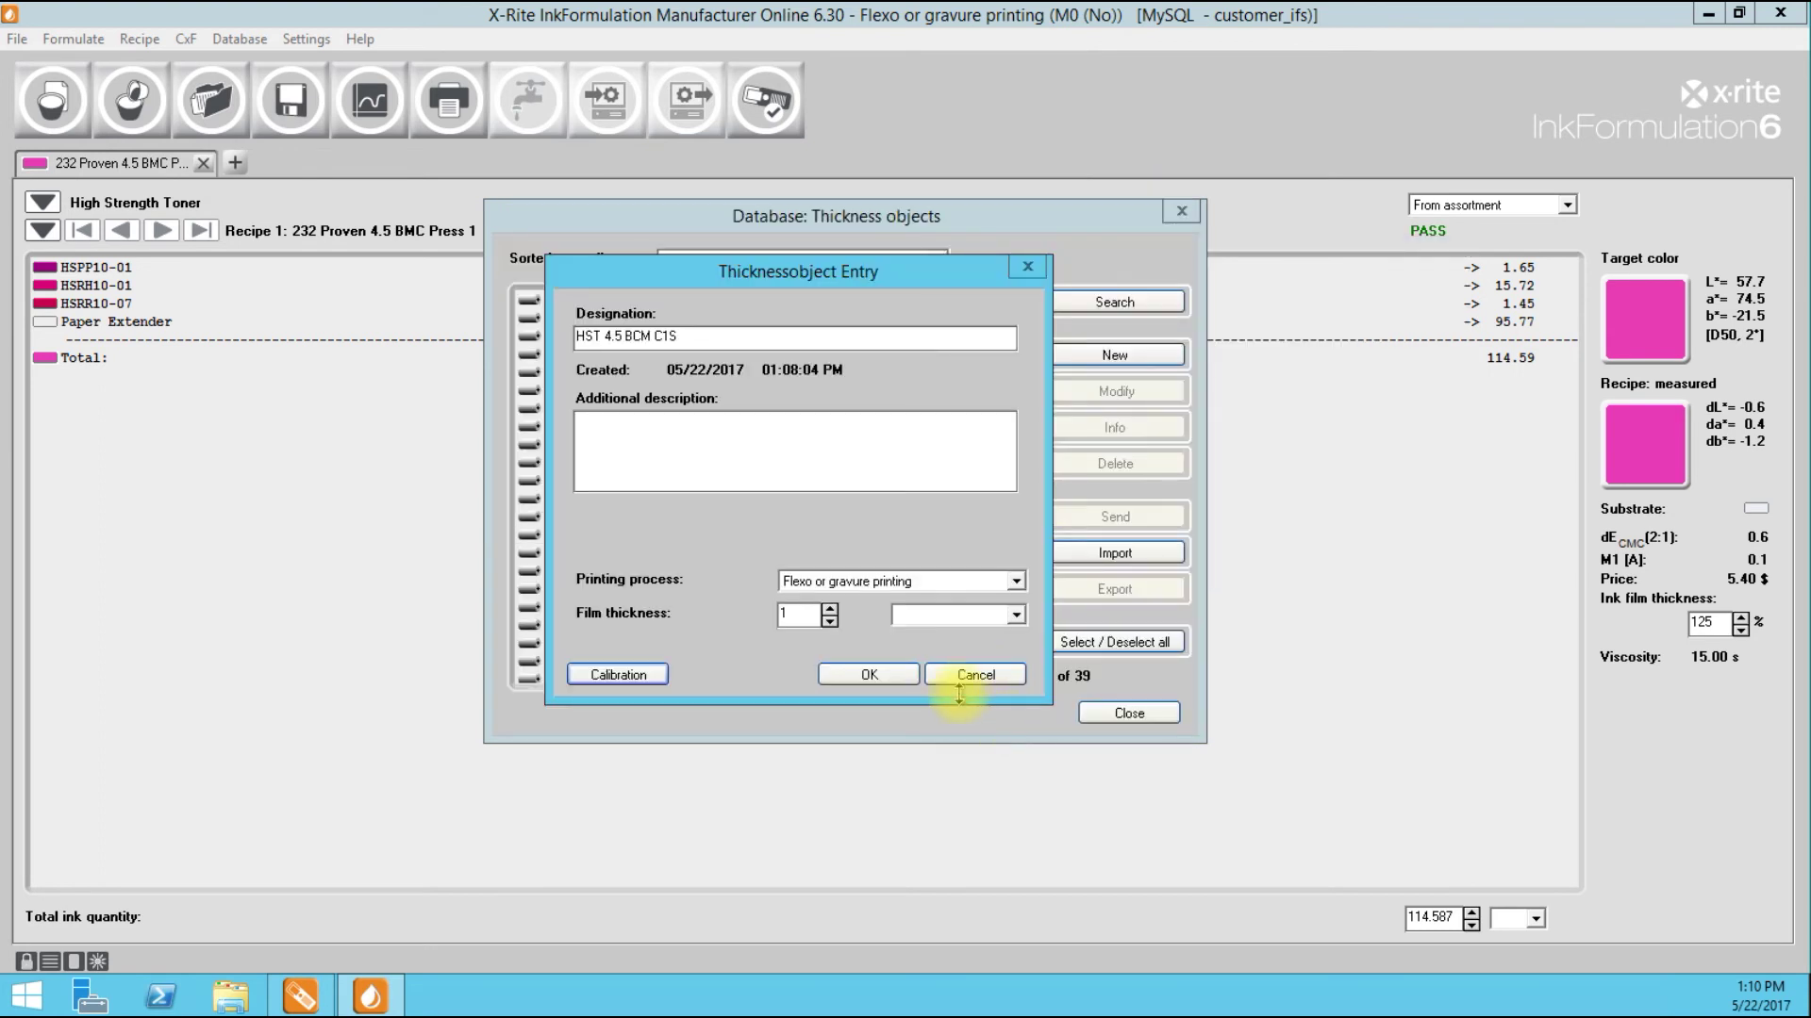
left_click_drag(798, 271, 781, 237)
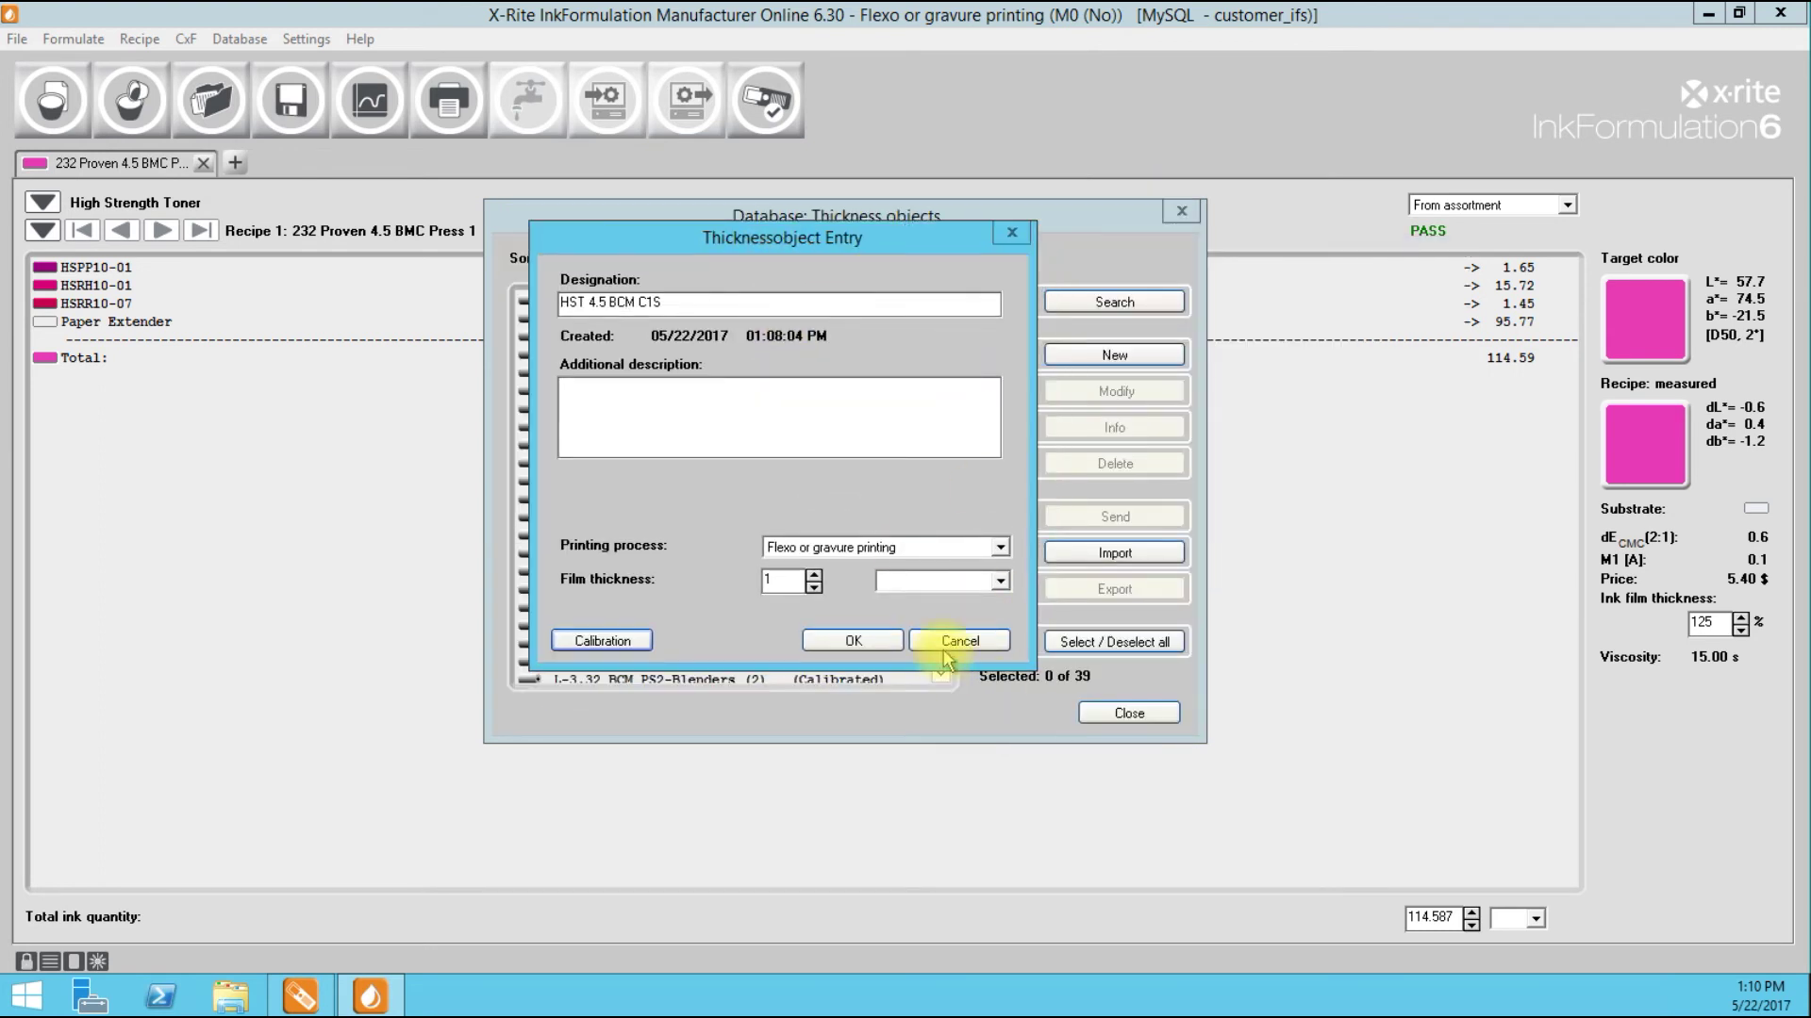
left_click(853, 642)
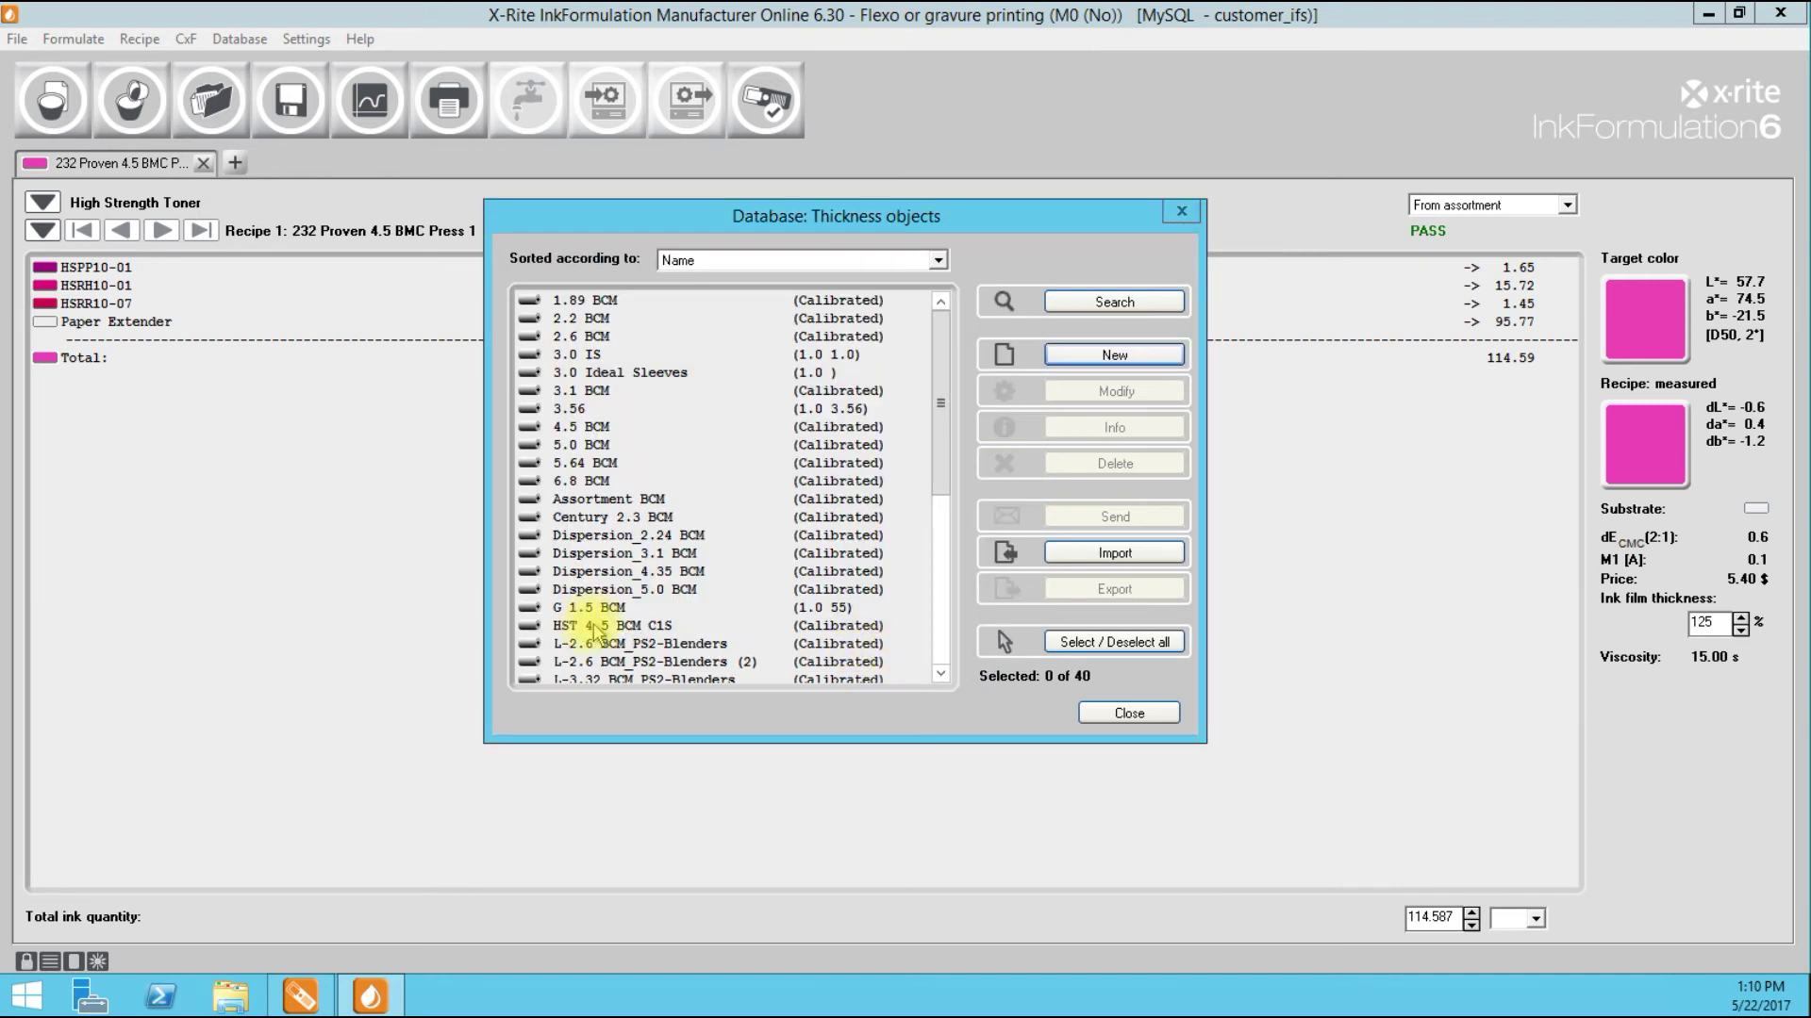
left_click(594, 627)
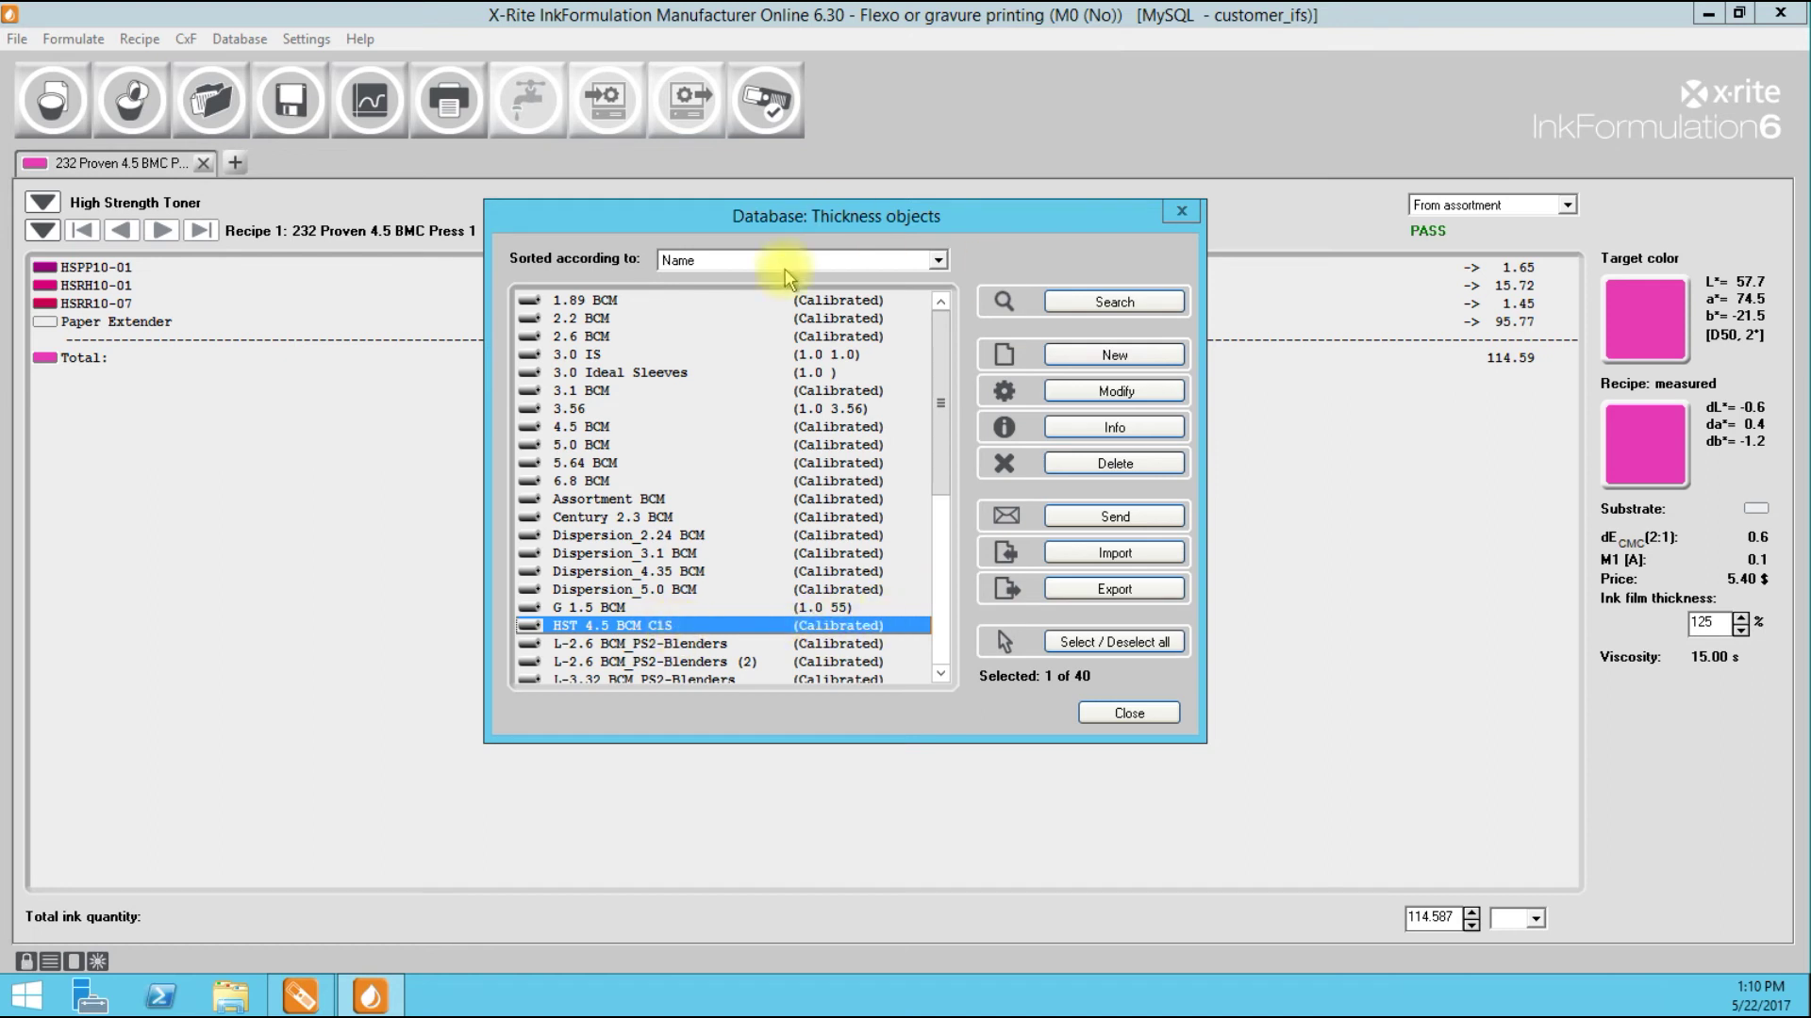
left_click(1129, 713)
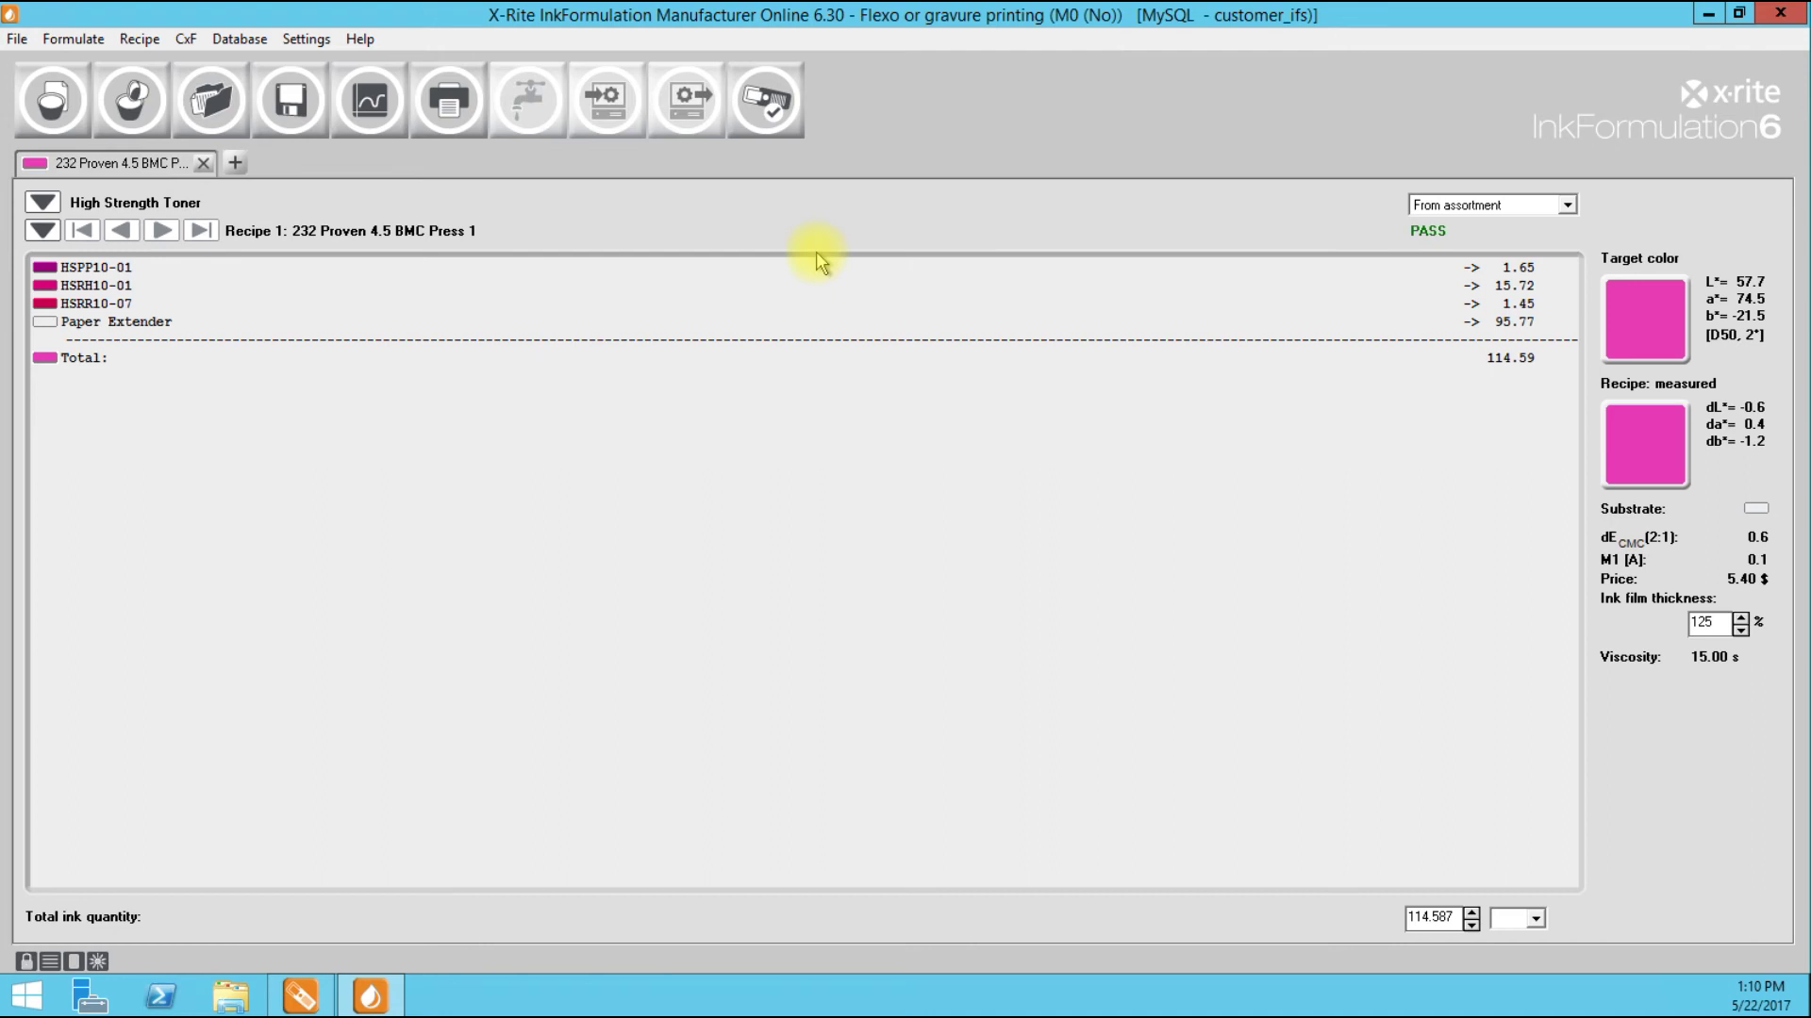
Step: Run the Formulate wizard with 112.5 as ink film thickness, then cancel it
left_click(54, 99)
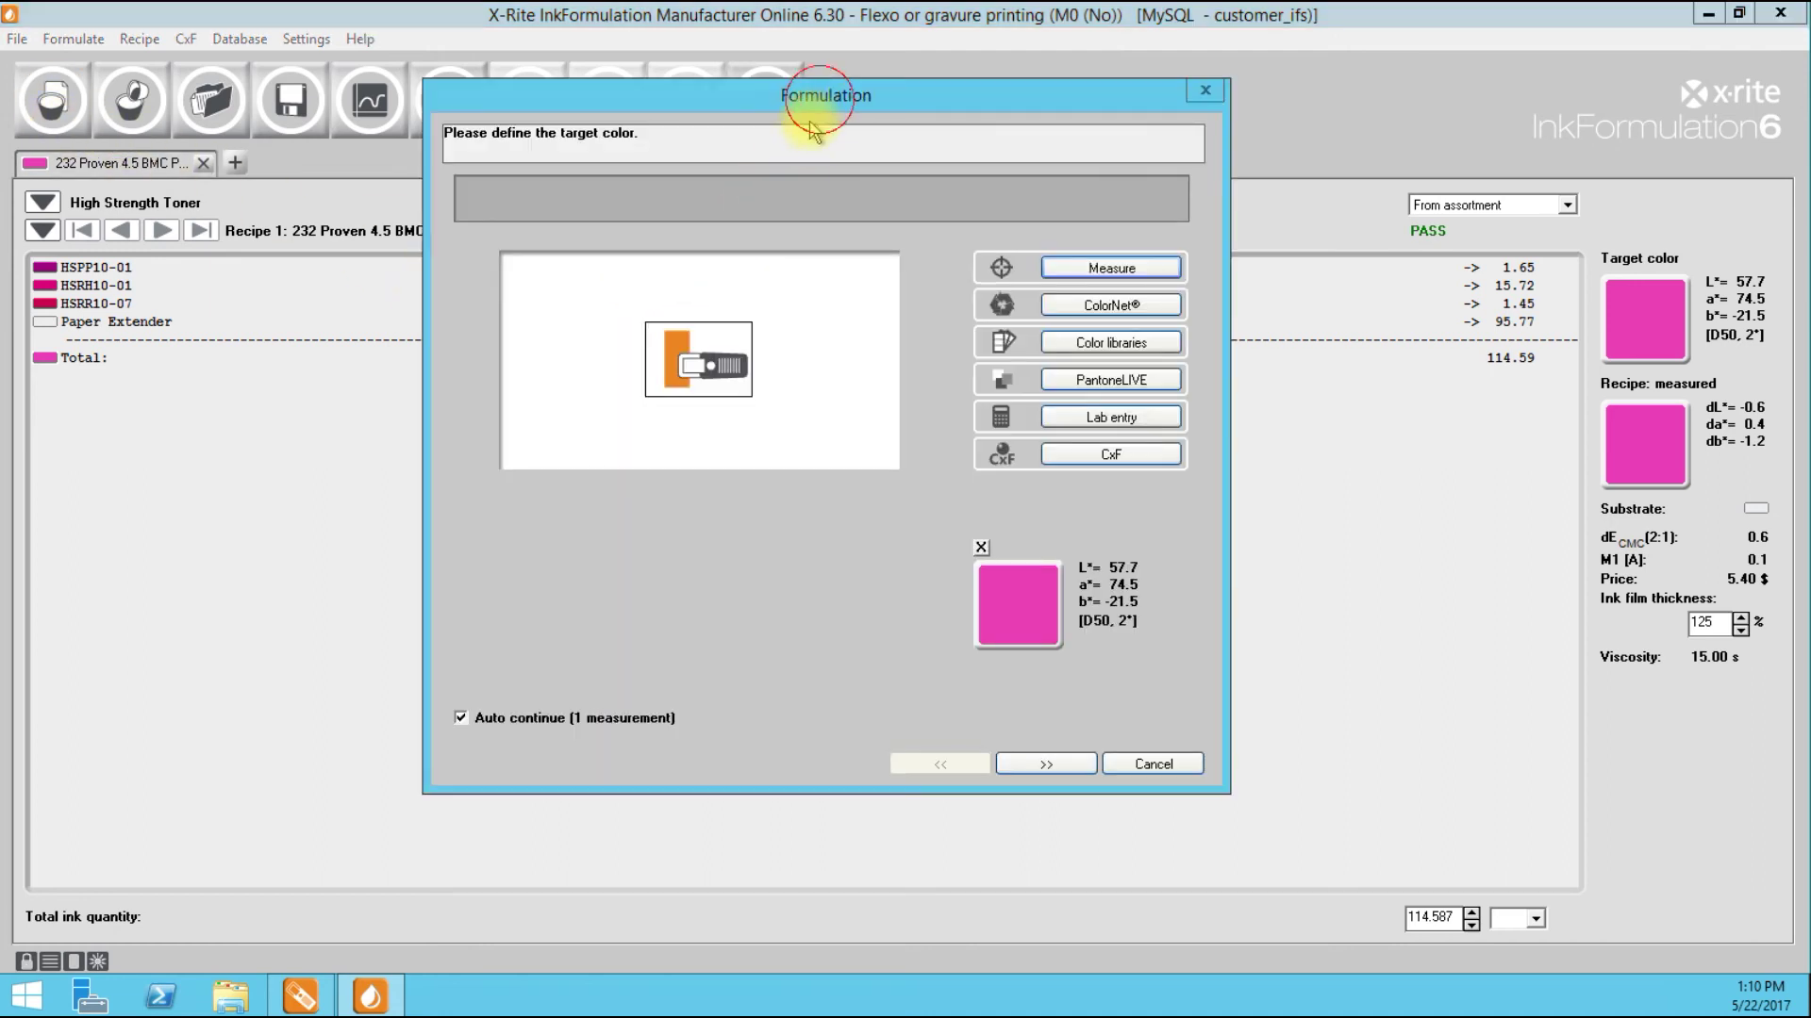
left_click_drag(819, 97, 809, 119)
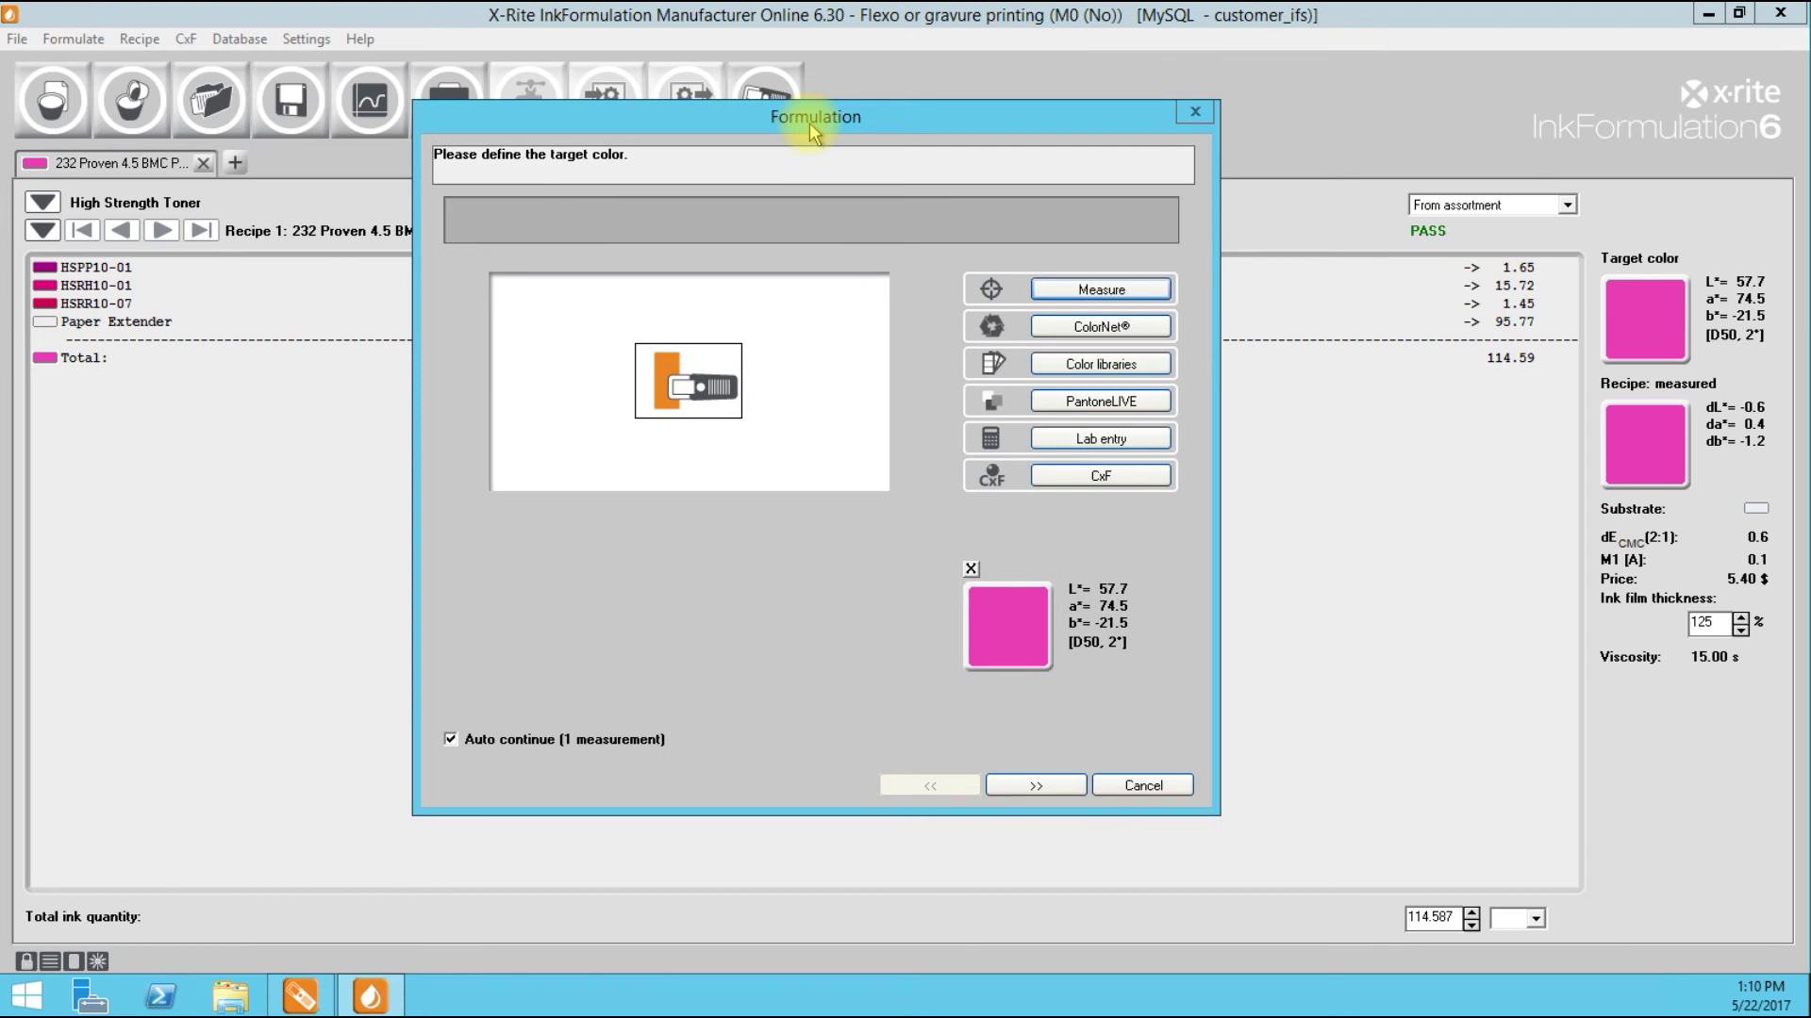
left_click(1036, 787)
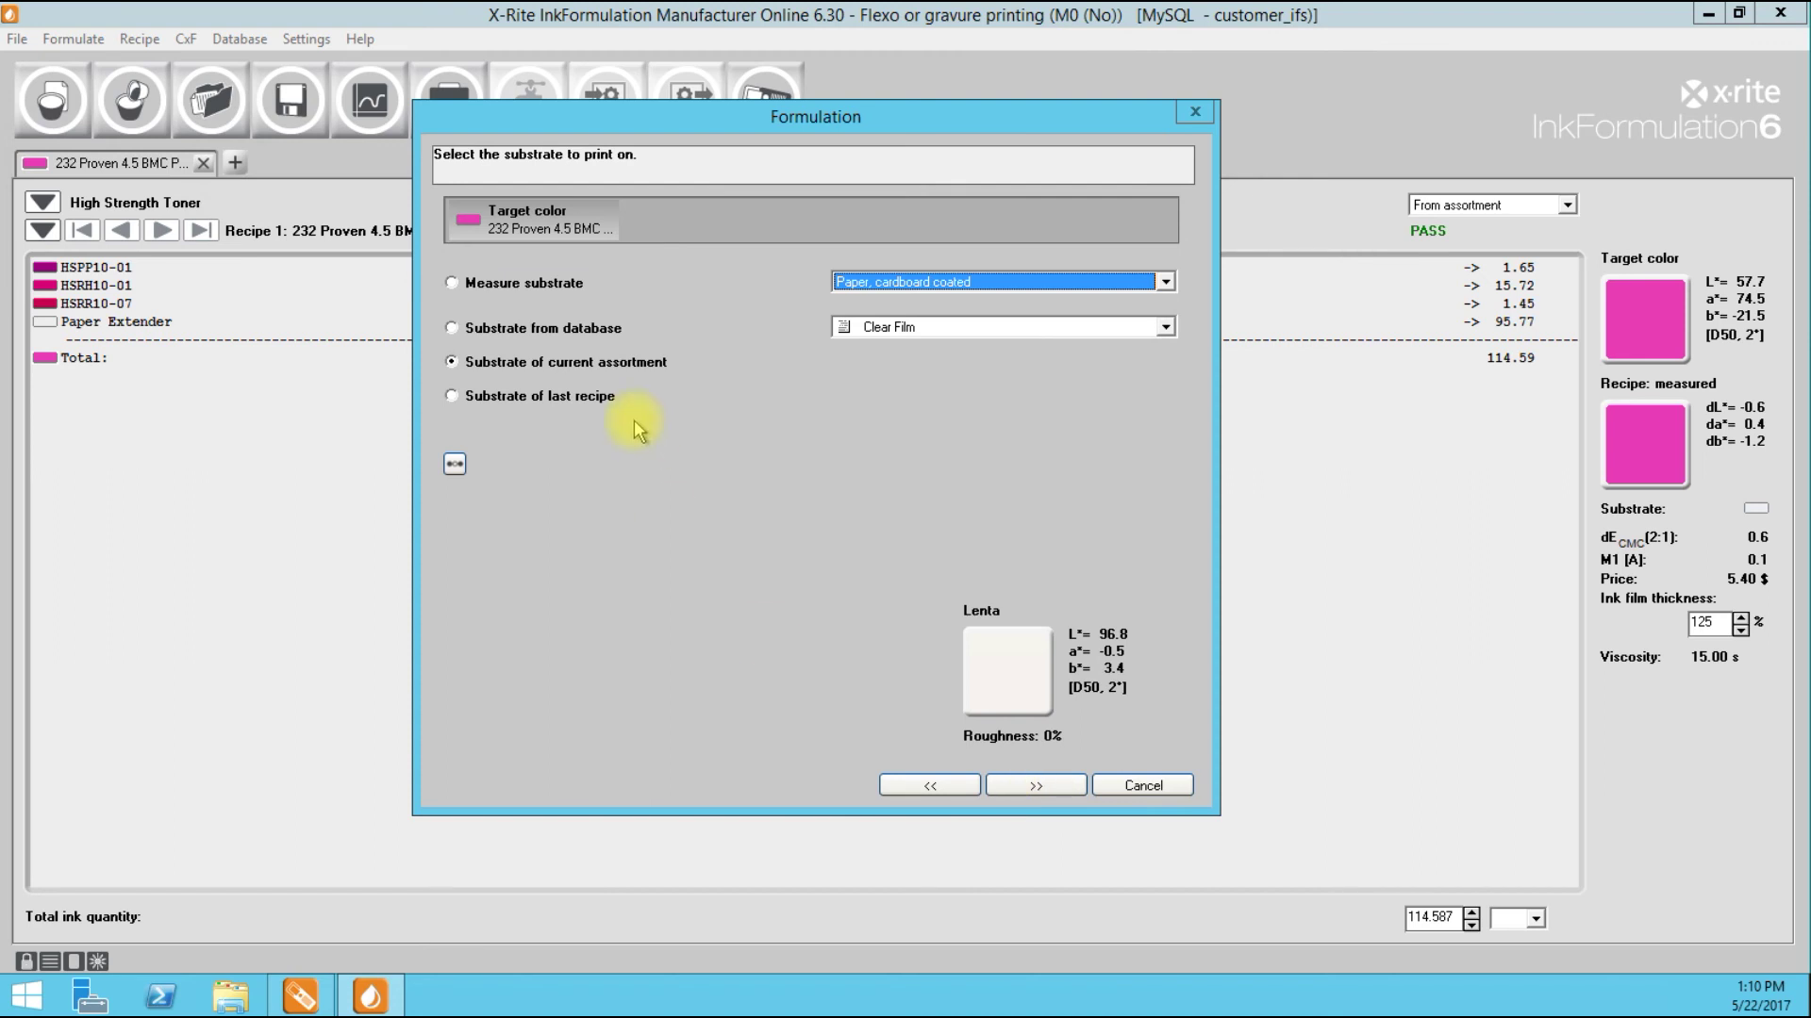
left_click(1039, 791)
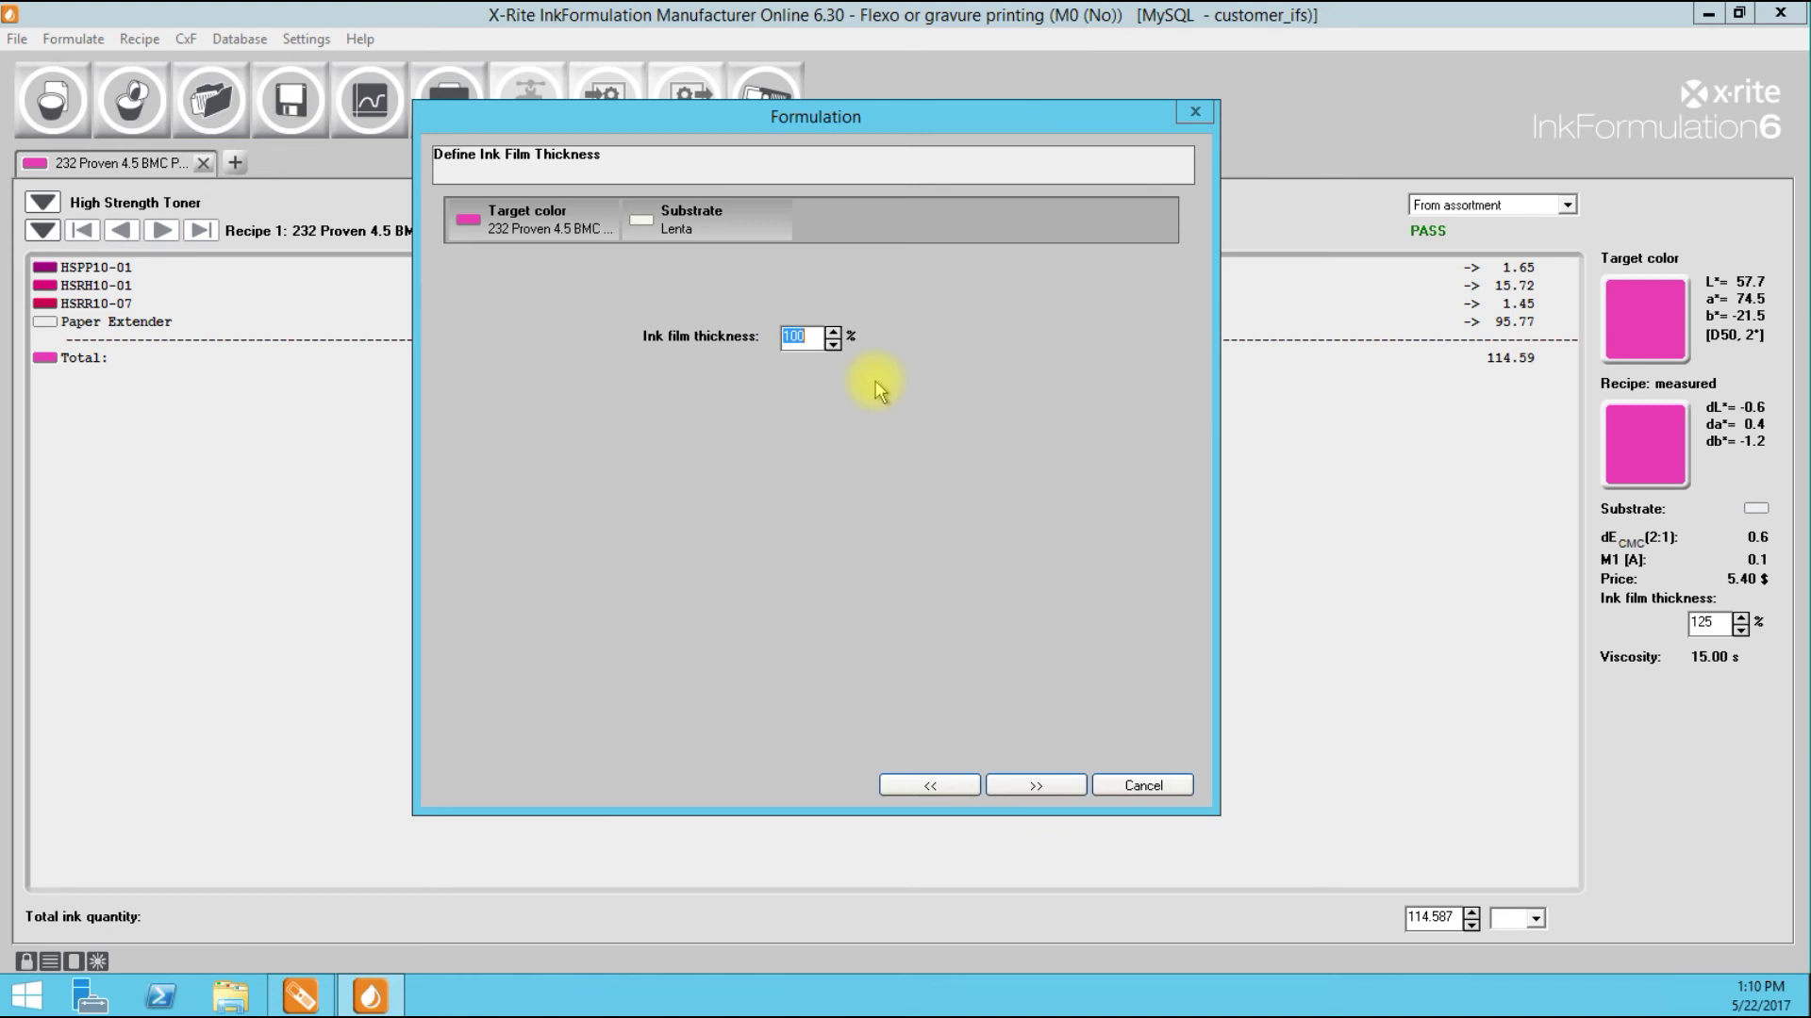
type("112.5")
left_click(1124, 779)
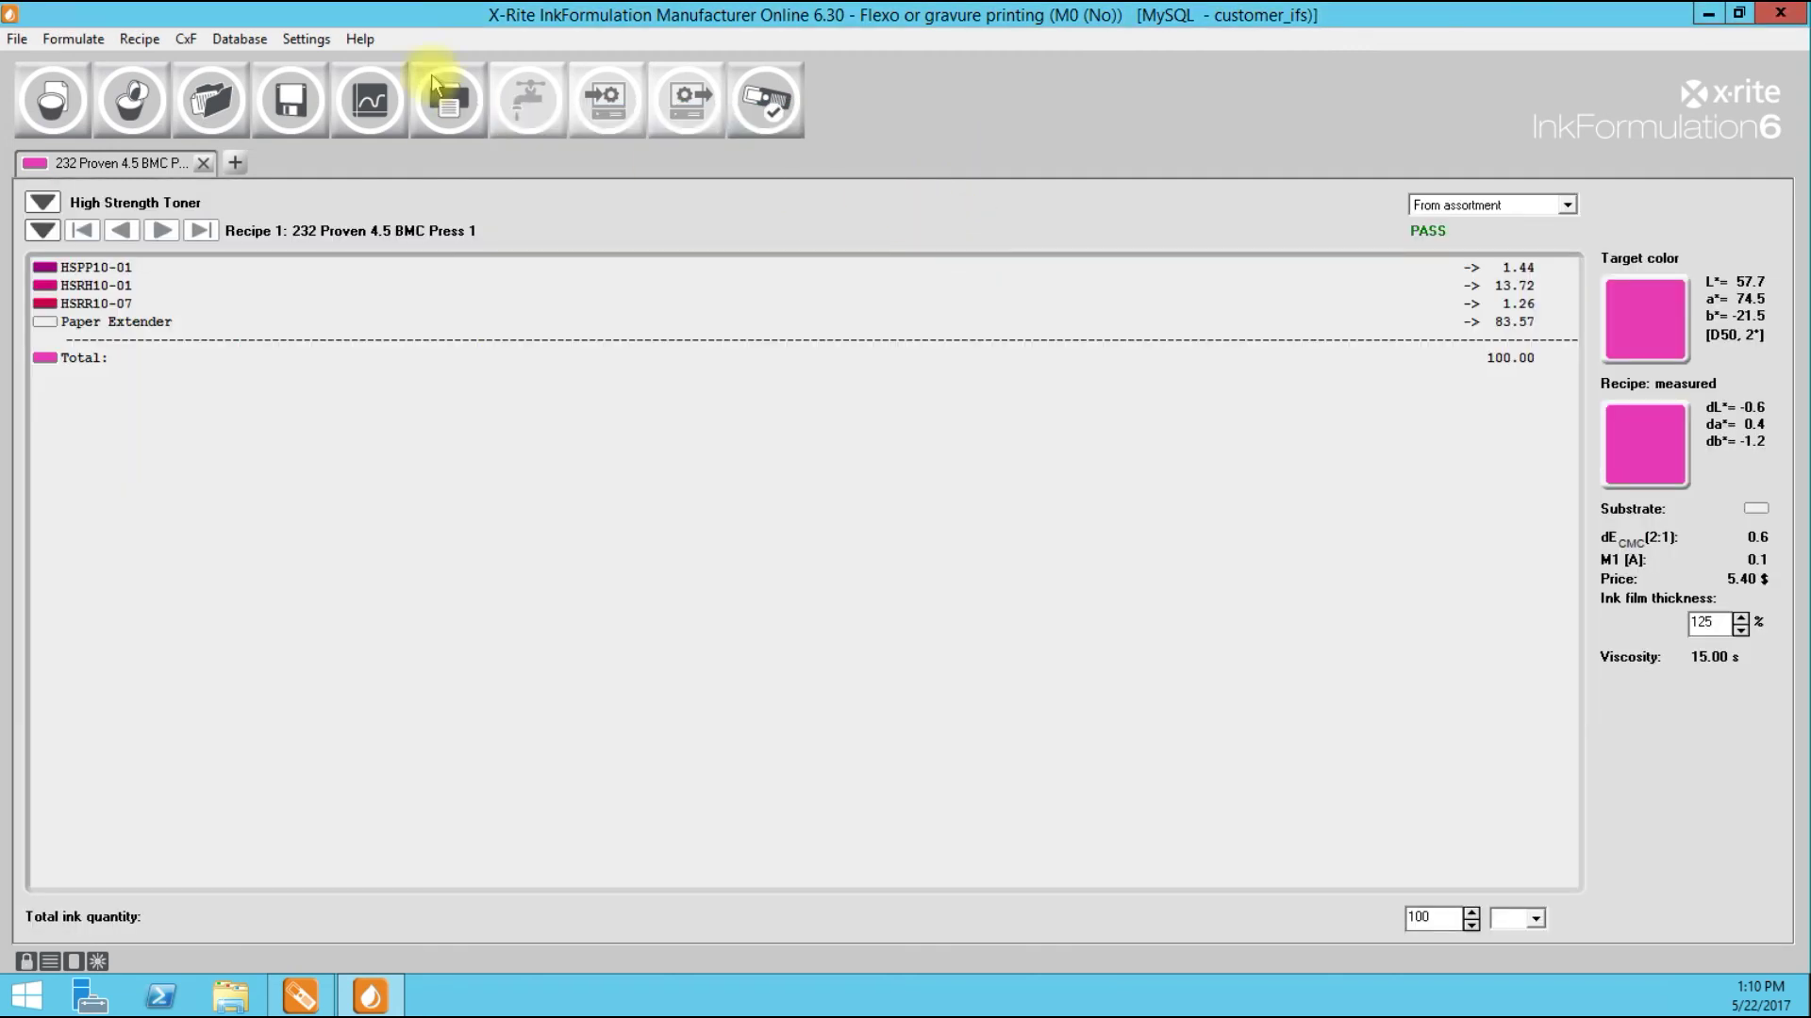
Step: In Formulation settings, keep Print ready inks output, set ink film thickness to Thickness object, and start a new formulation
left_click(306, 39)
left_click(188, 89)
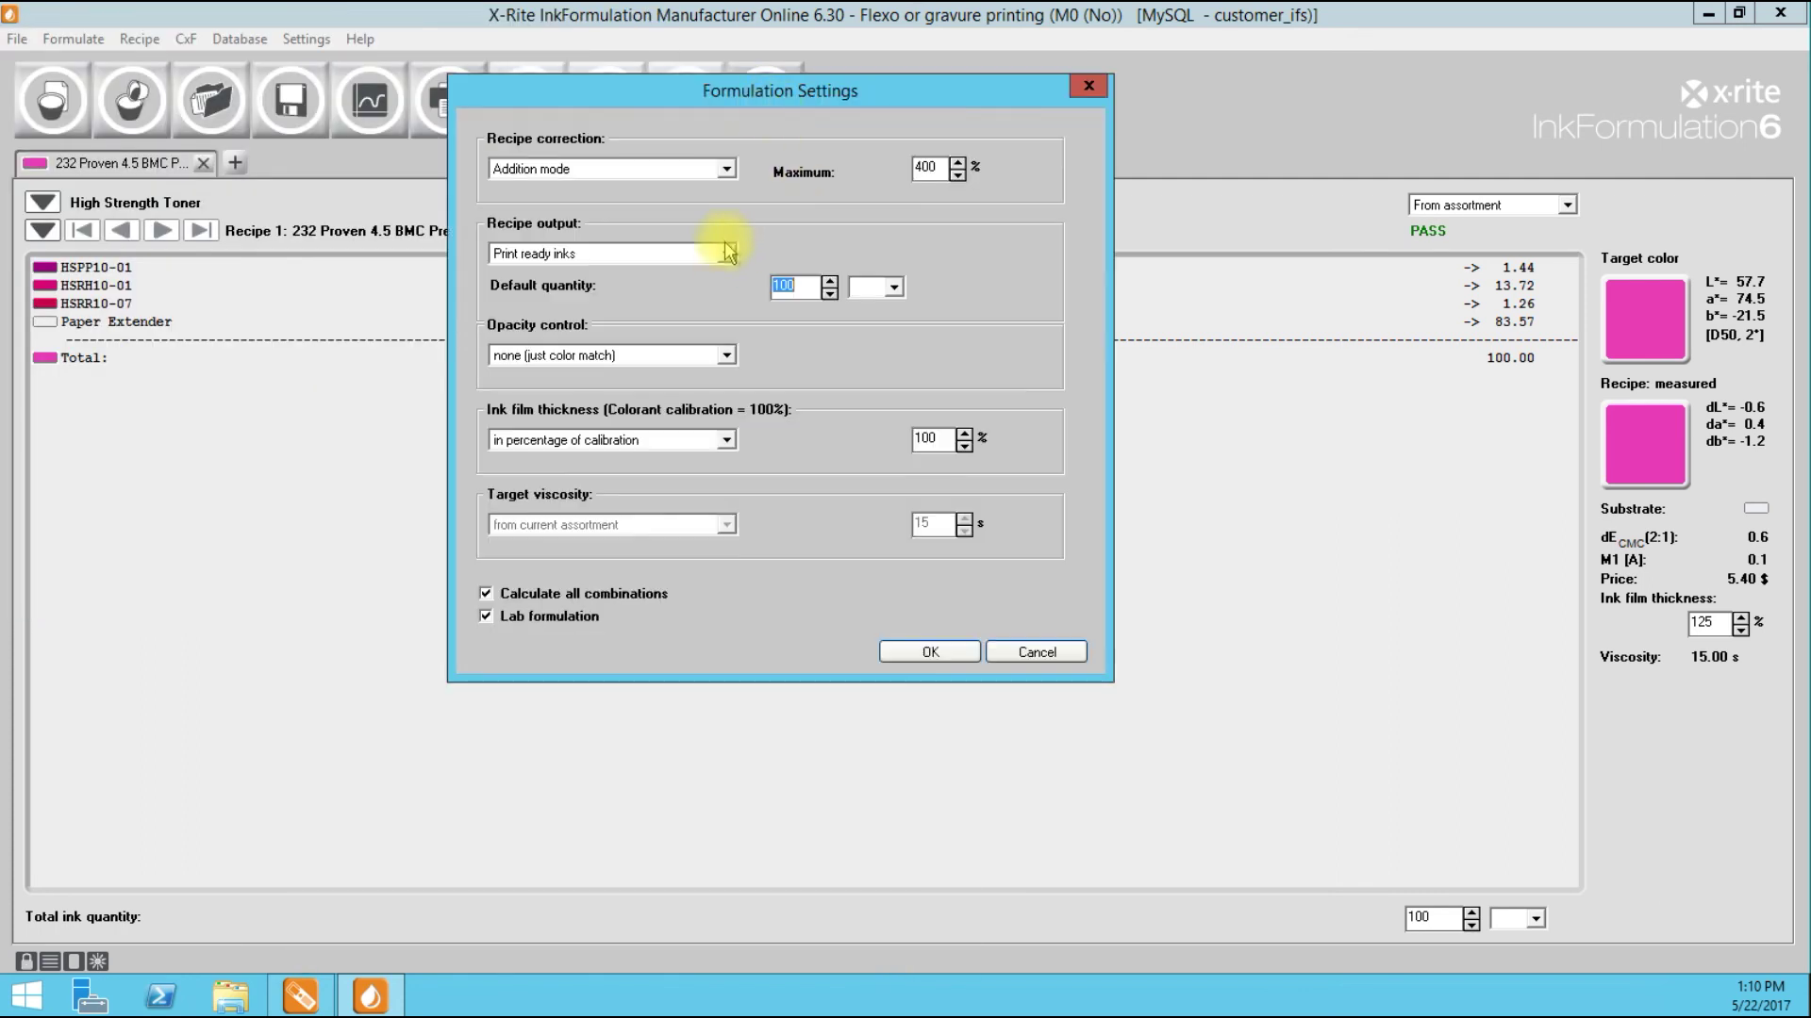
left_click(726, 254)
left_click(766, 252)
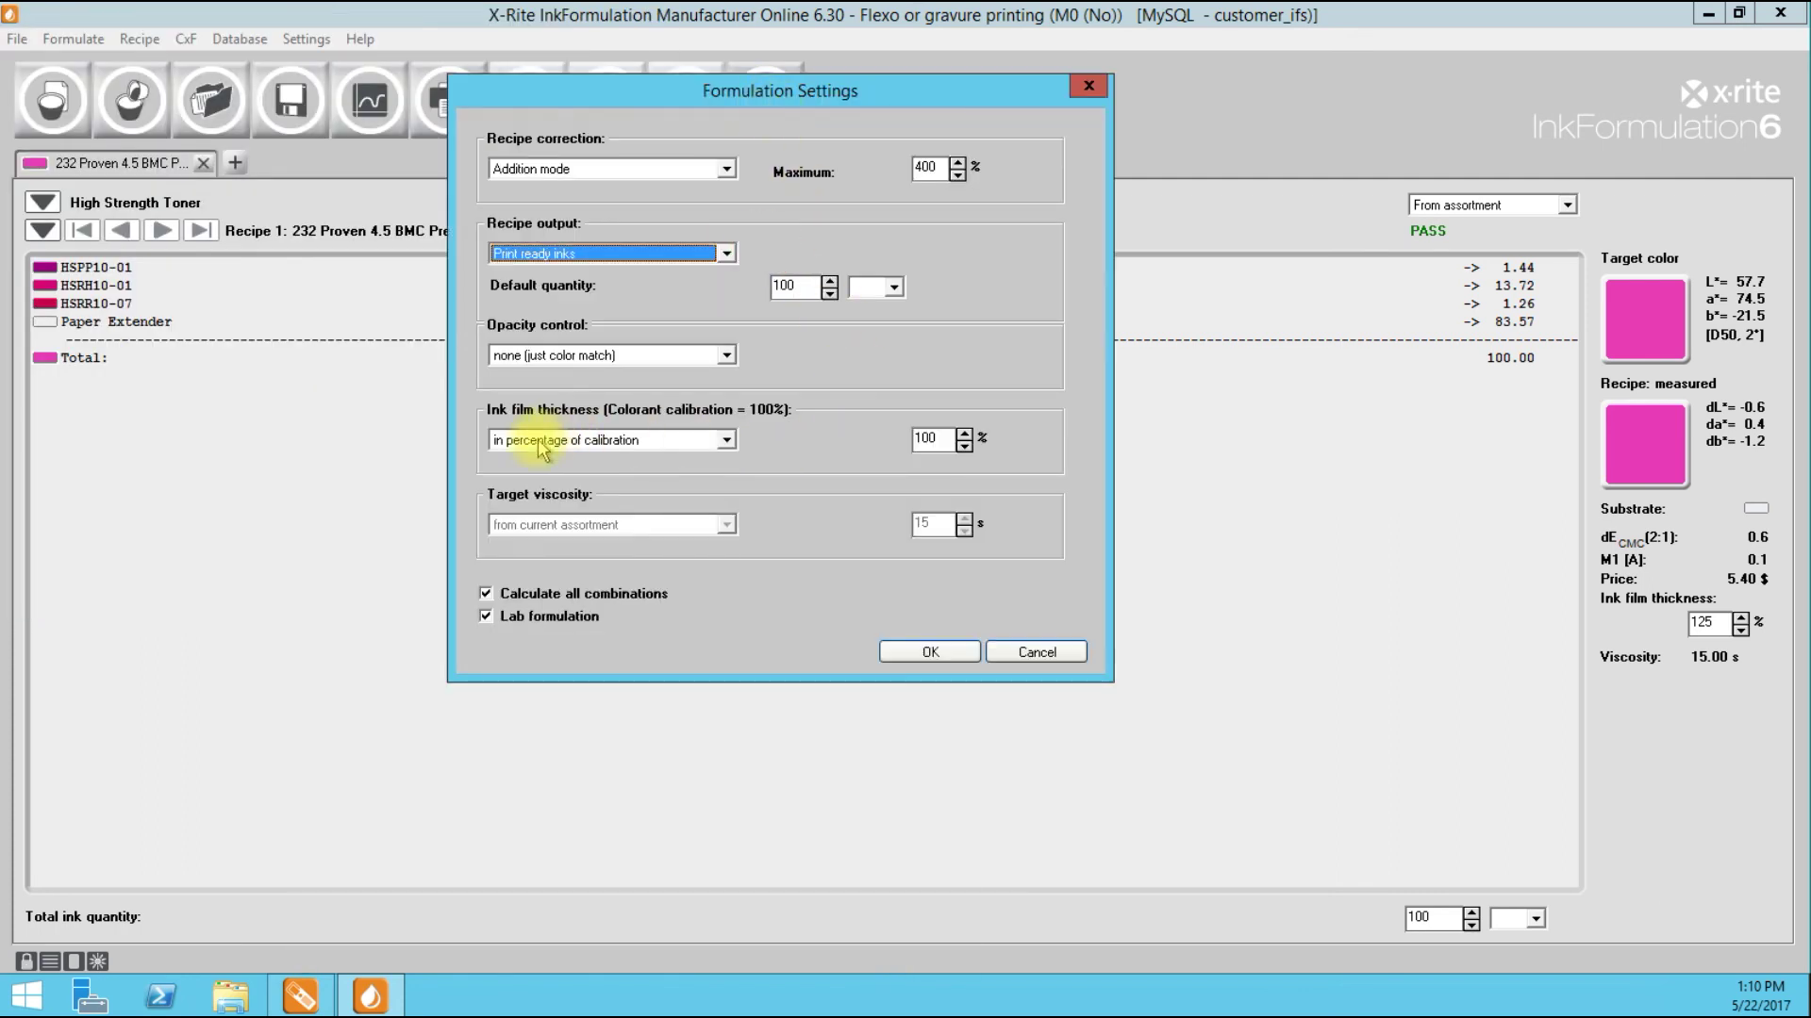
left_click(726, 441)
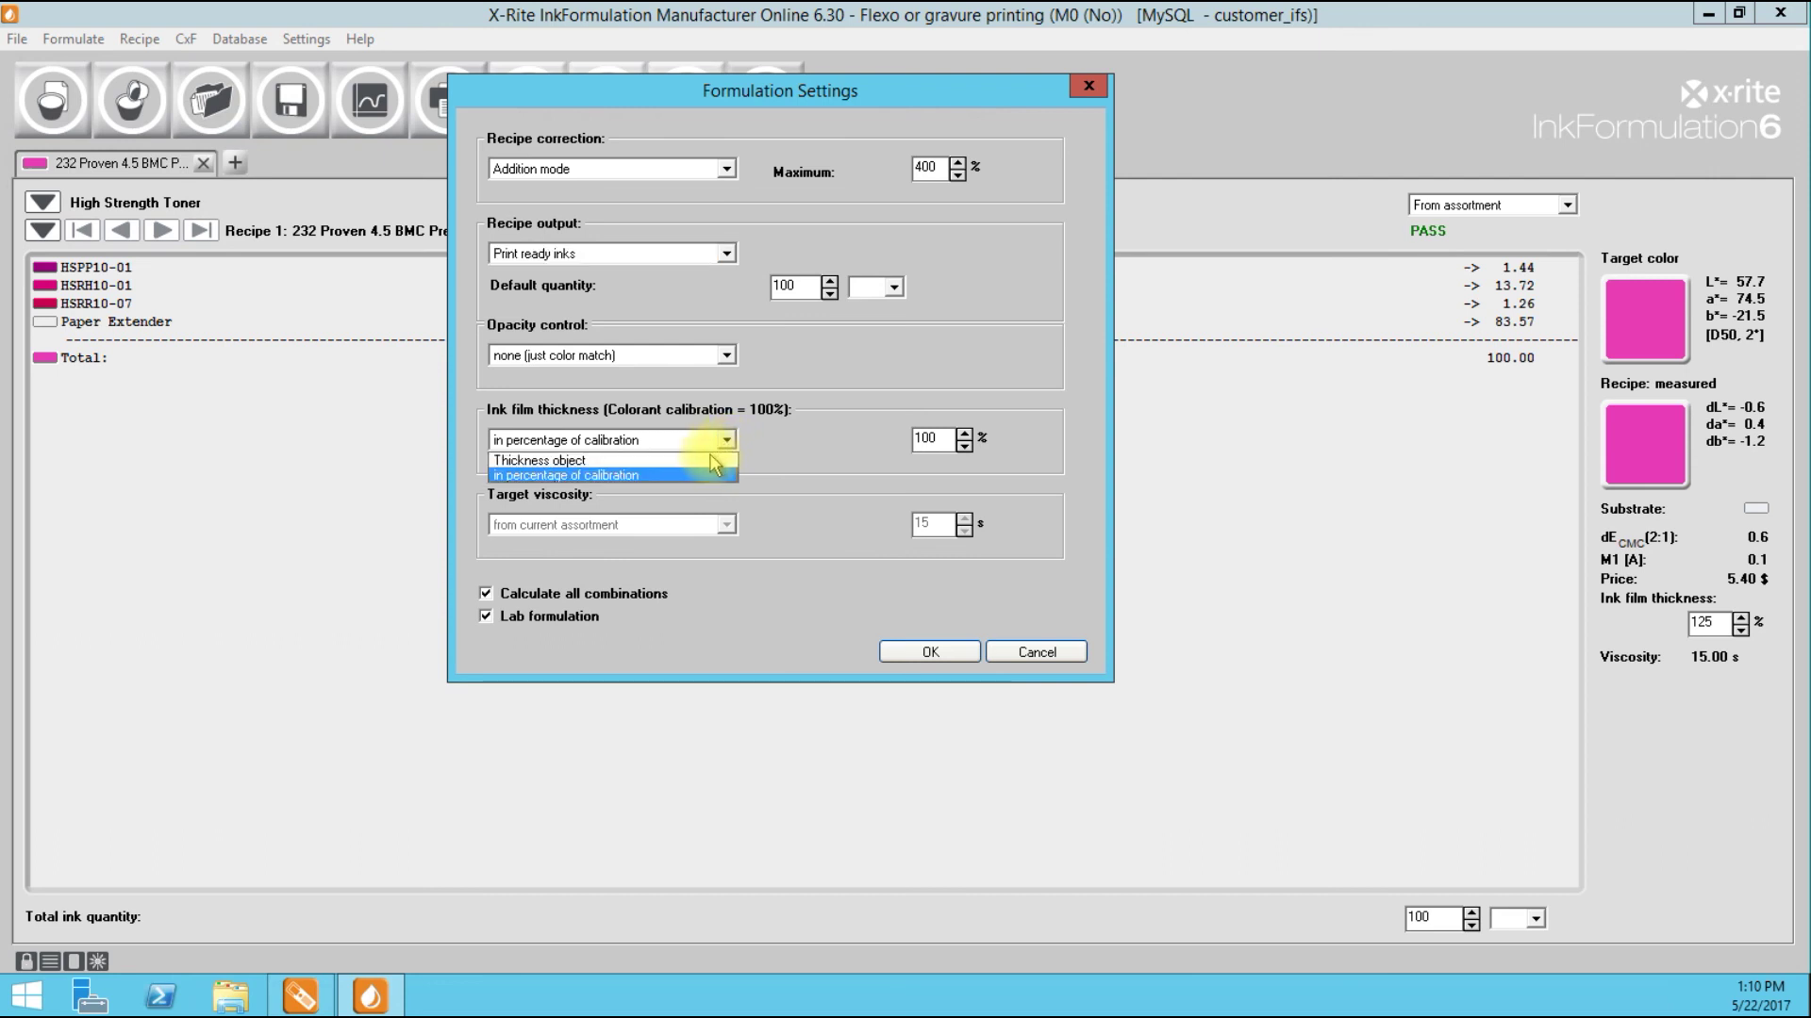
left_click(719, 457)
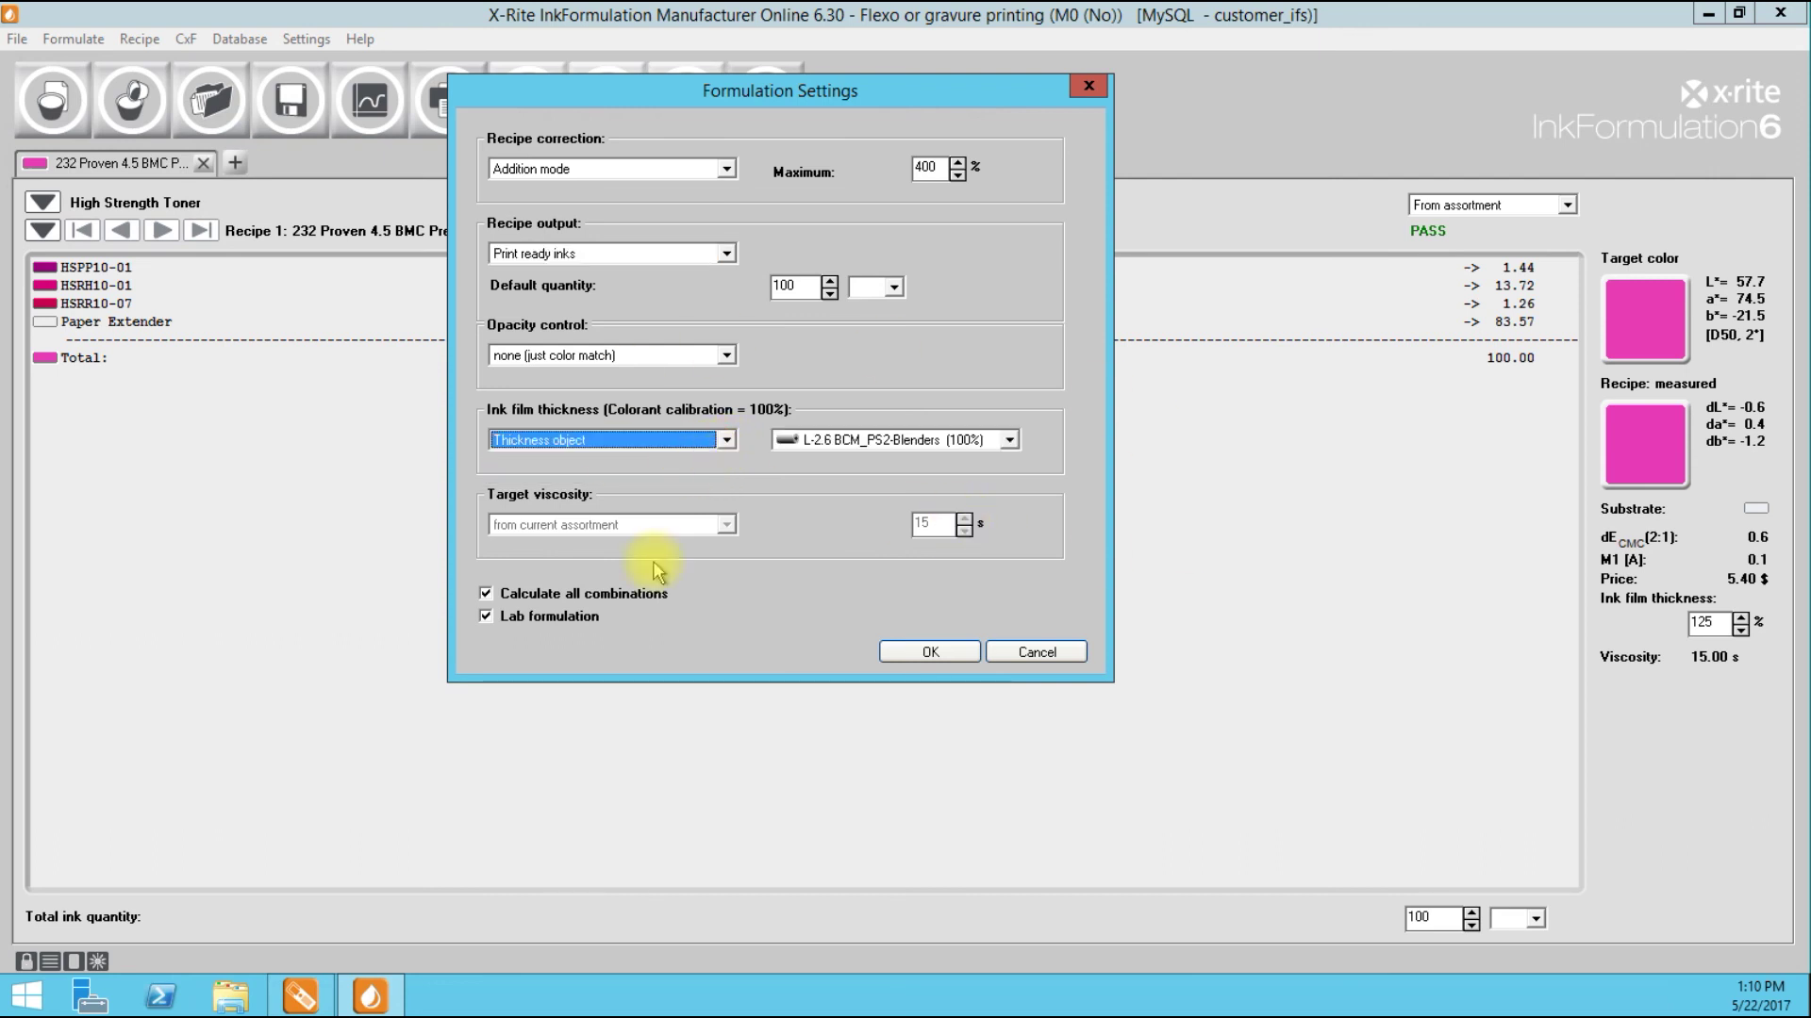
left_click(938, 657)
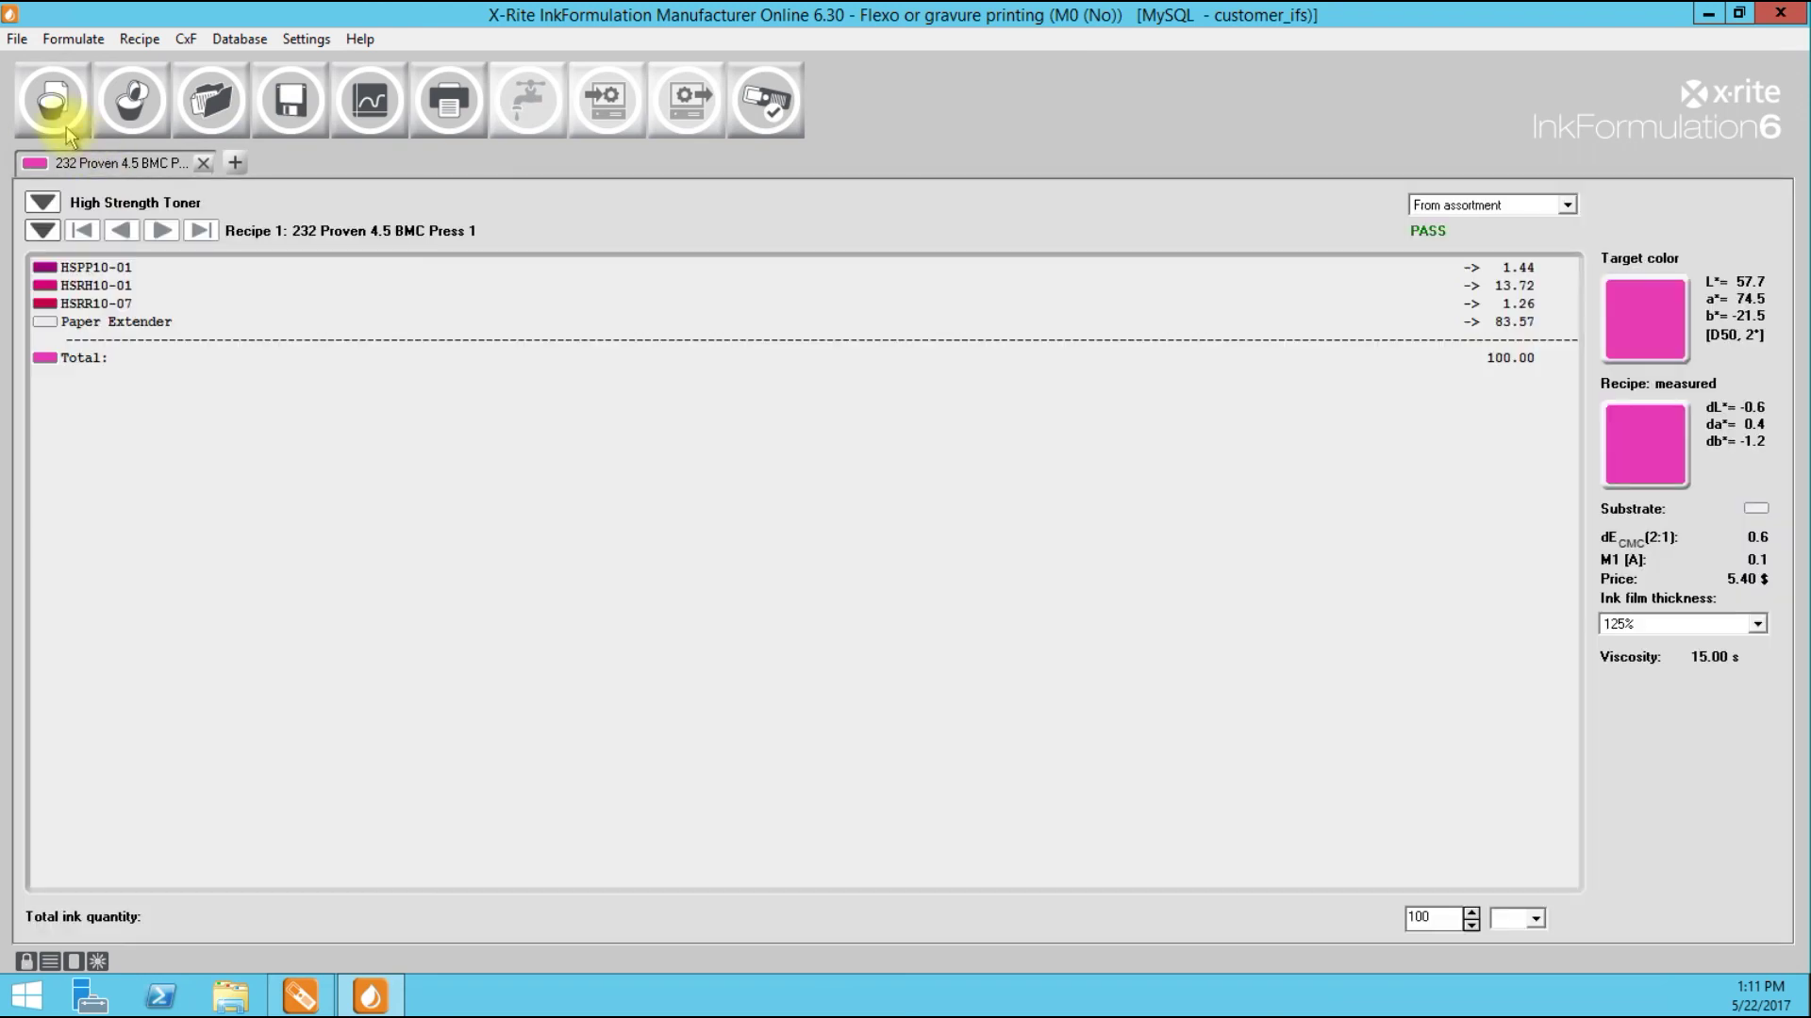
left_click(54, 111)
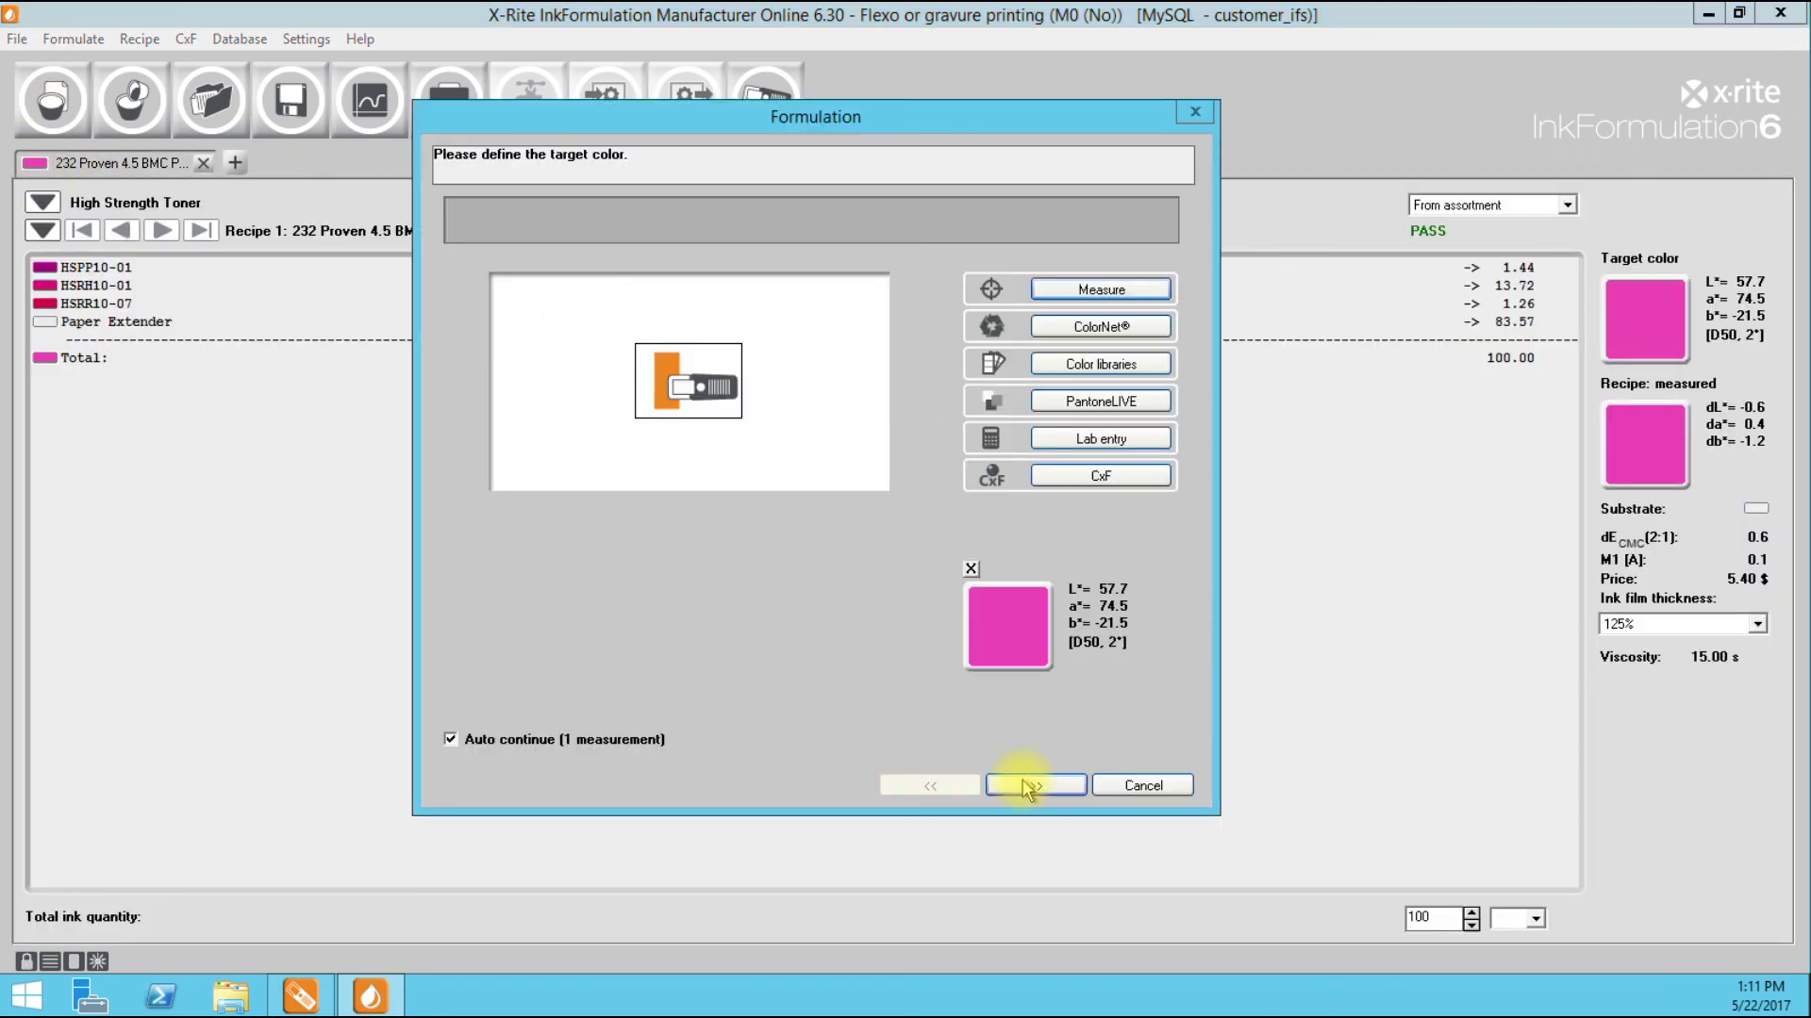
Step: Advance past the target colour and substrate steps and select HST 4.5 BCM C1S (113%) as the thickness object
left_click(1029, 786)
left_click(1029, 788)
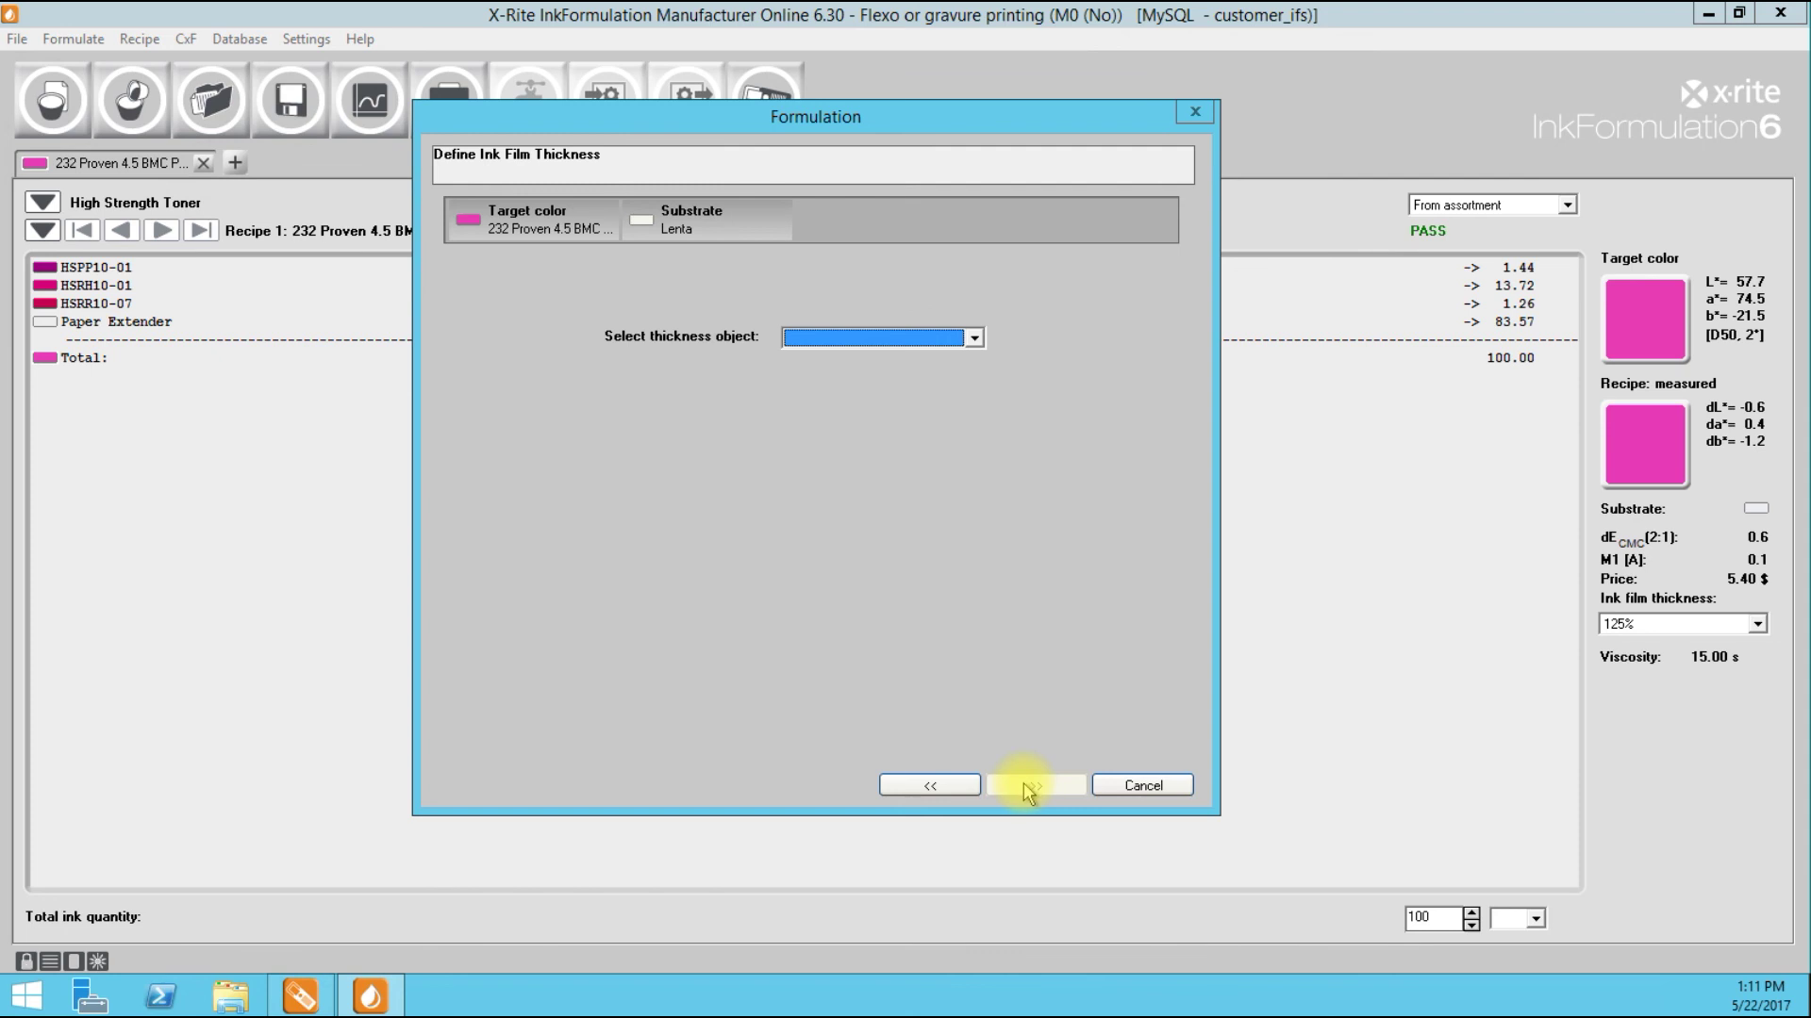
left_click(973, 338)
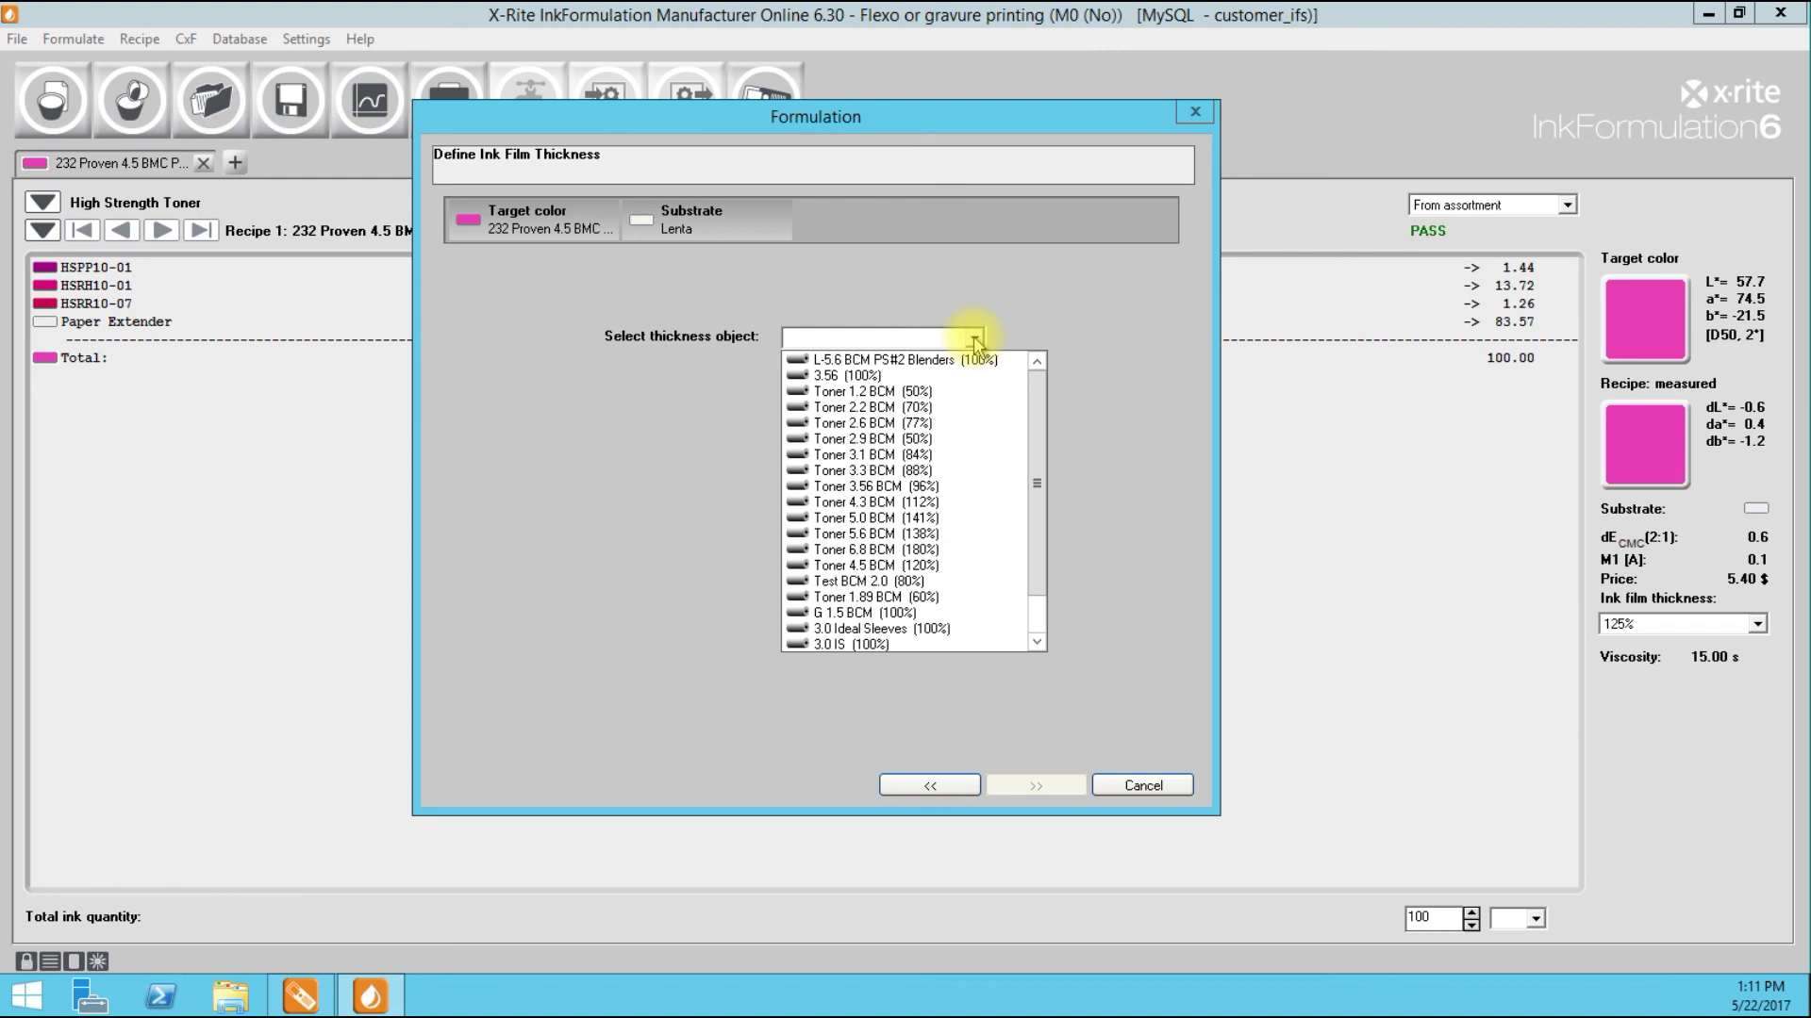
scroll(1045, 520, "down", 1)
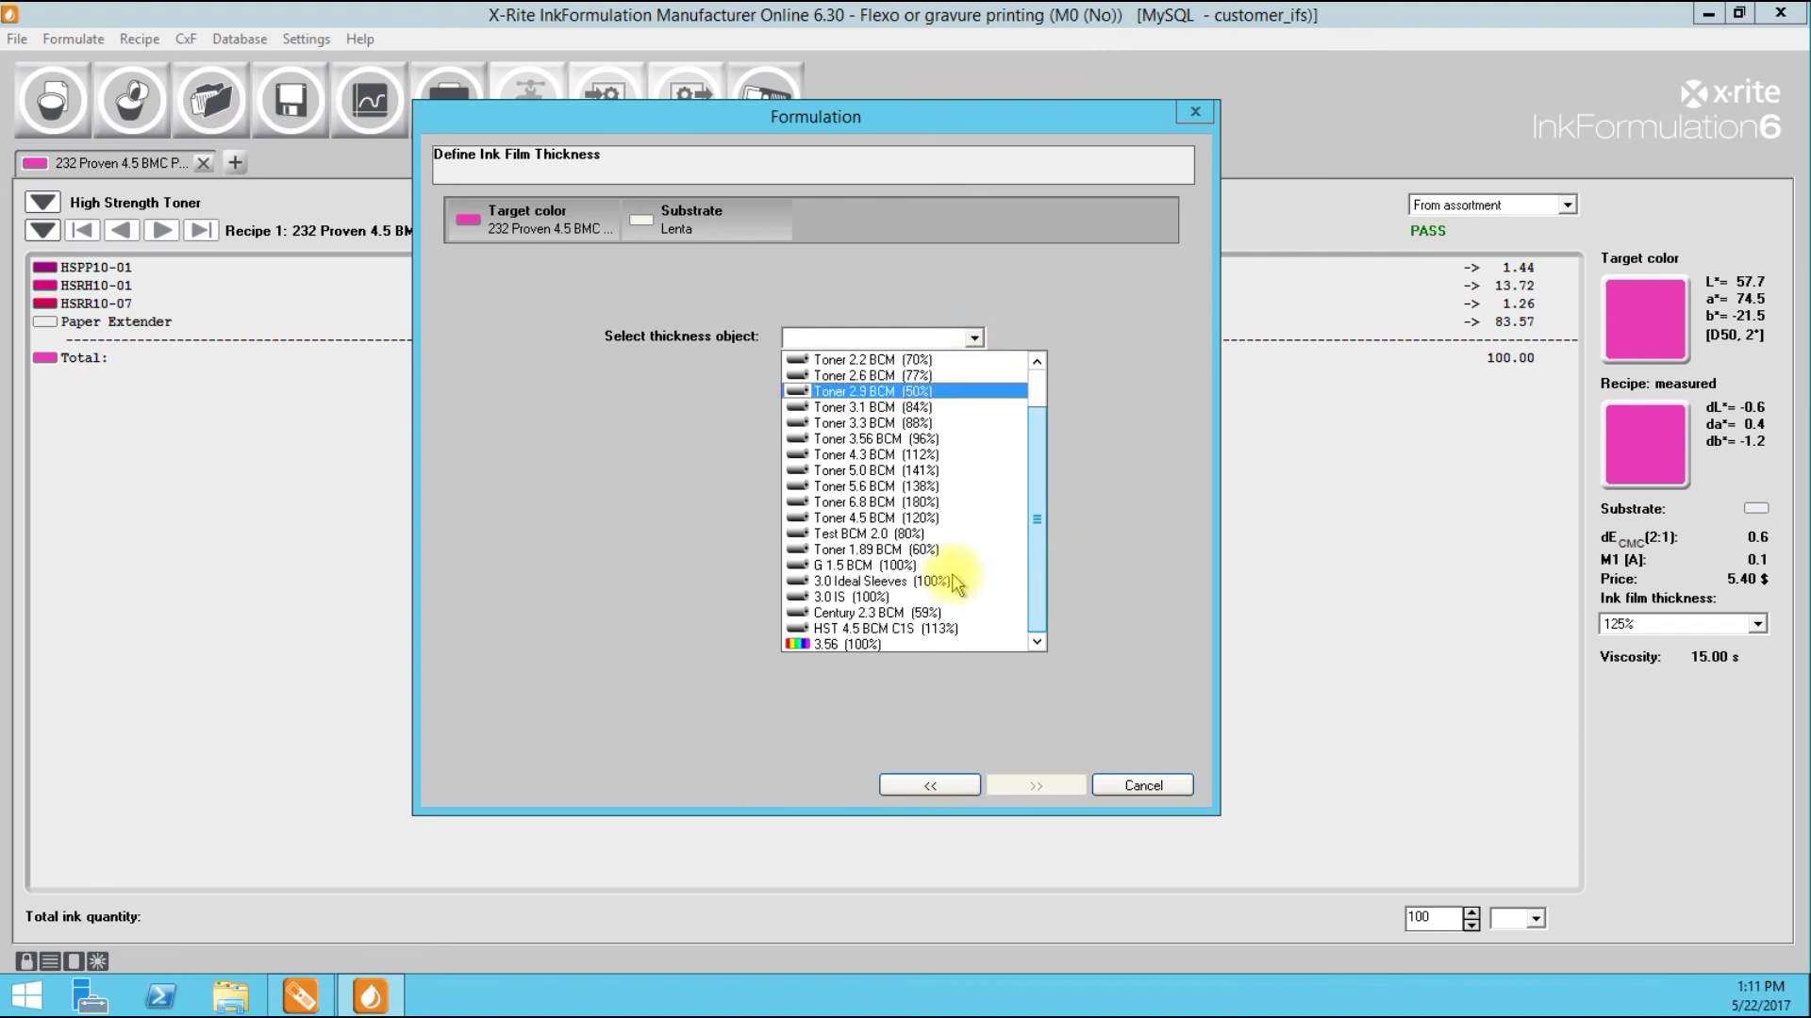
left_click(946, 628)
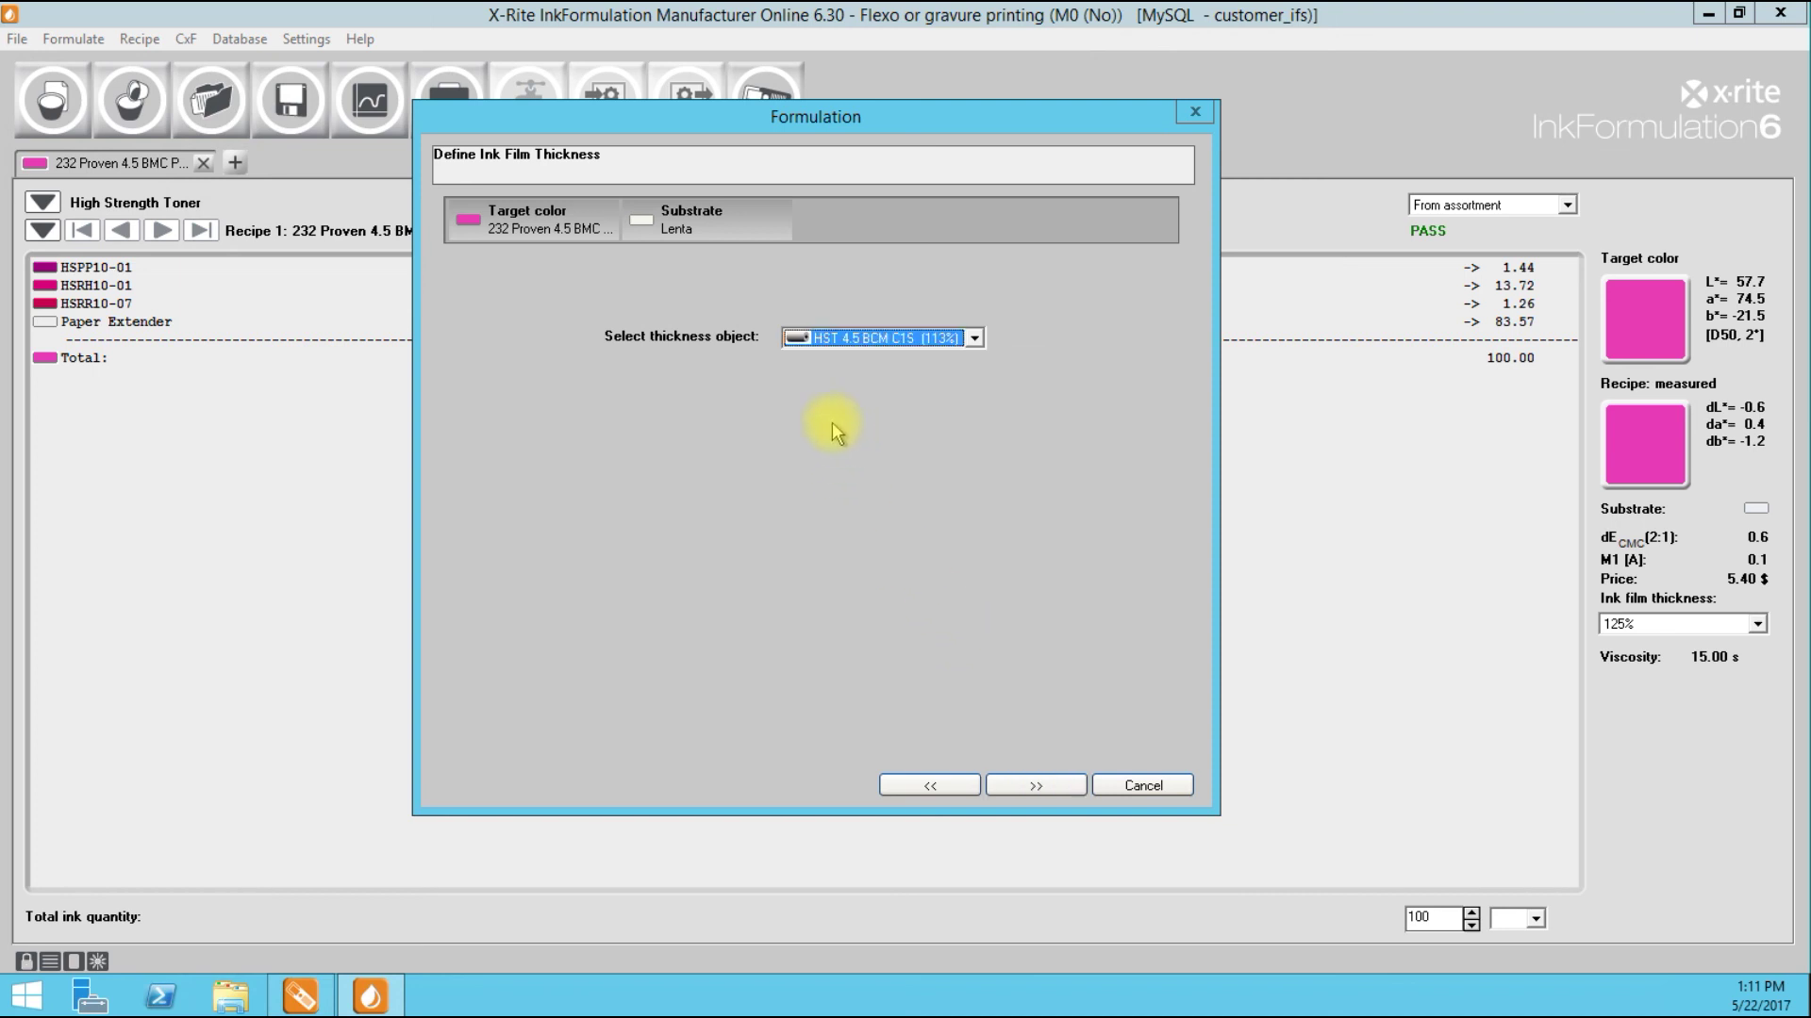